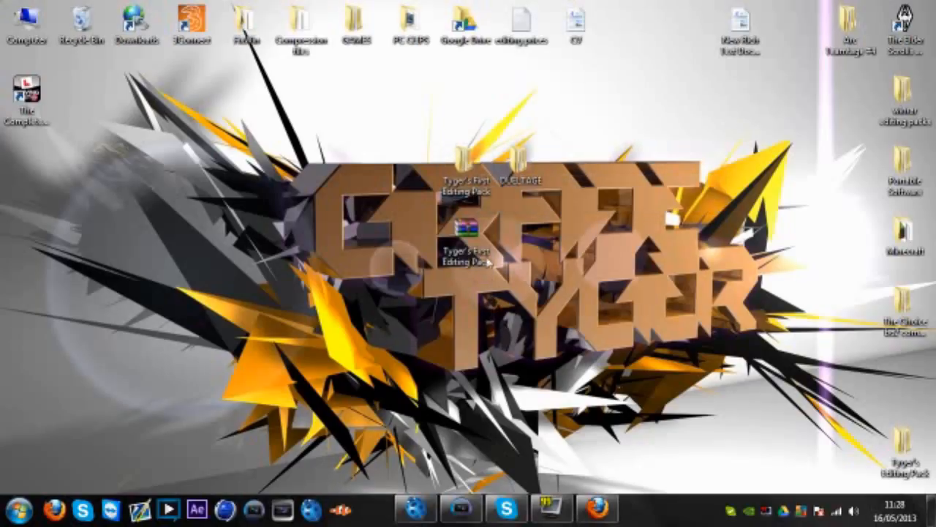
Open the Stairs Mt By Tyger folder within the Cinema 4D R12 3DMT Templates of Tyger's First Editing Pack
mouse_move(476, 180)
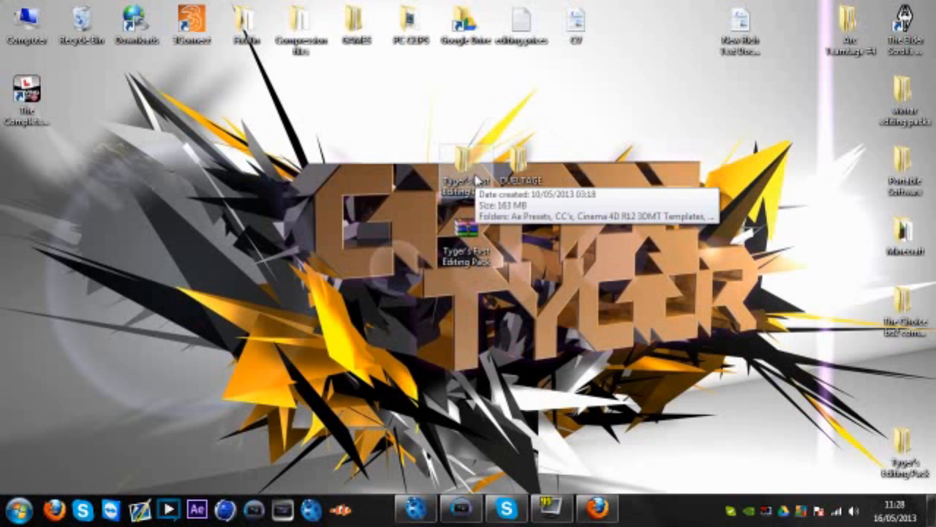
double_click(472, 174)
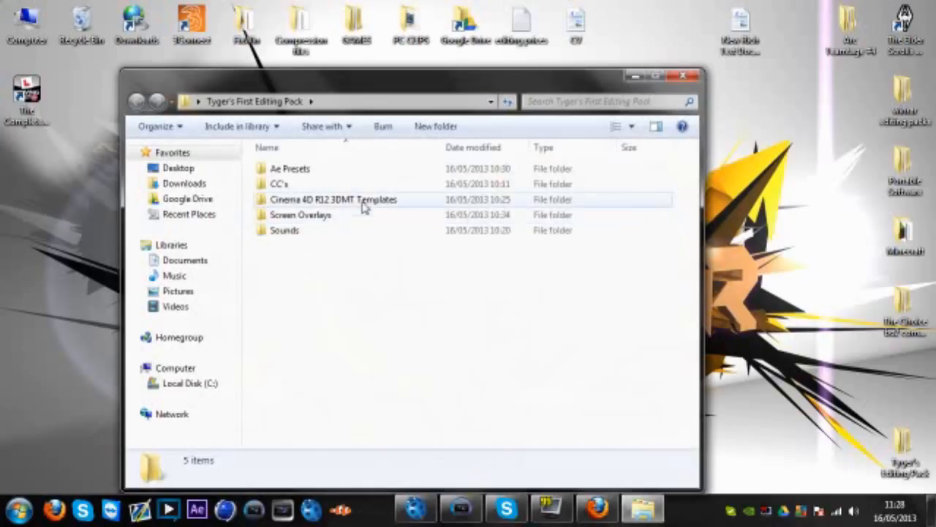
double_click(365, 203)
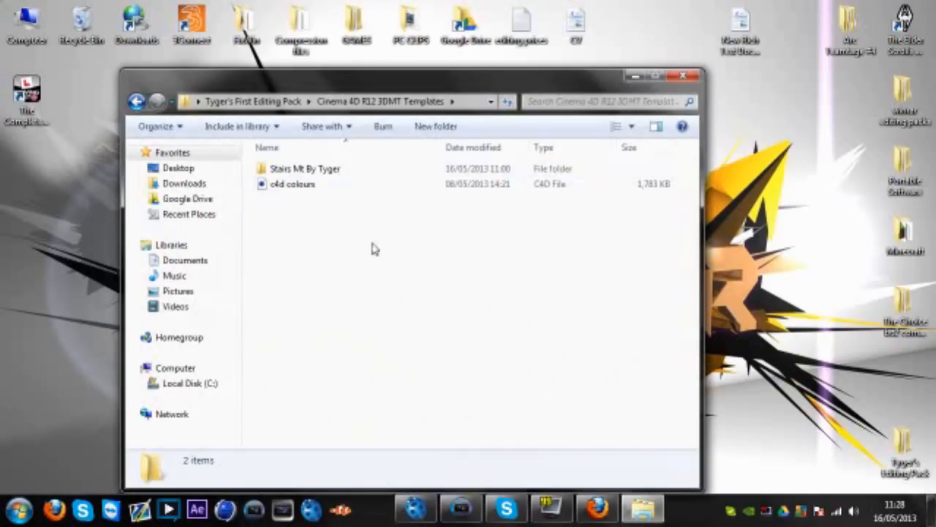
double_click(324, 170)
double_click(315, 171)
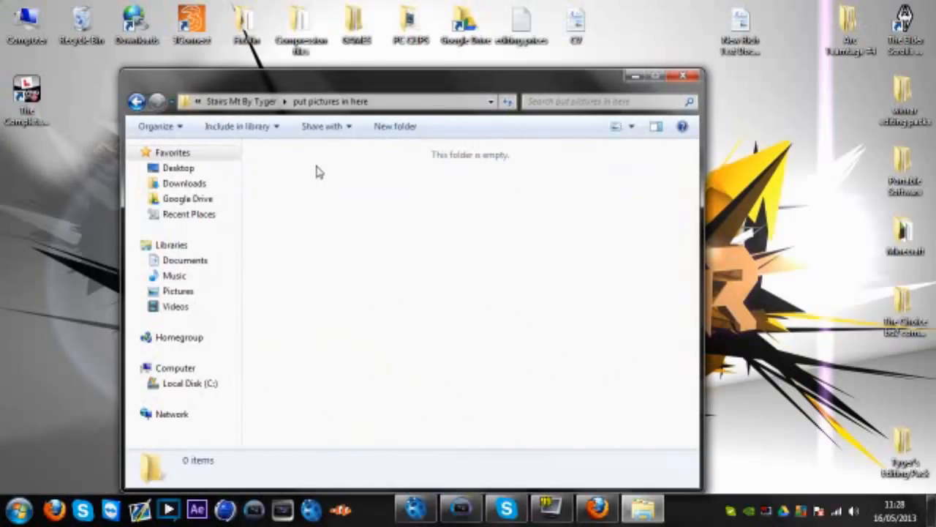
left_click(136, 101)
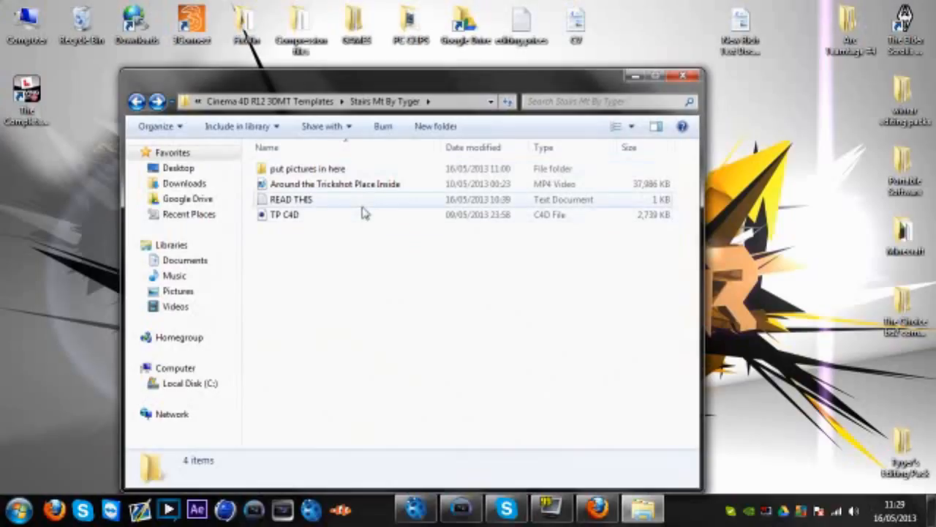
left_click_drag(354, 277, 326, 236)
left_click_drag(668, 294, 295, 151)
left_click_drag(665, 314, 334, 167)
left_click(351, 289)
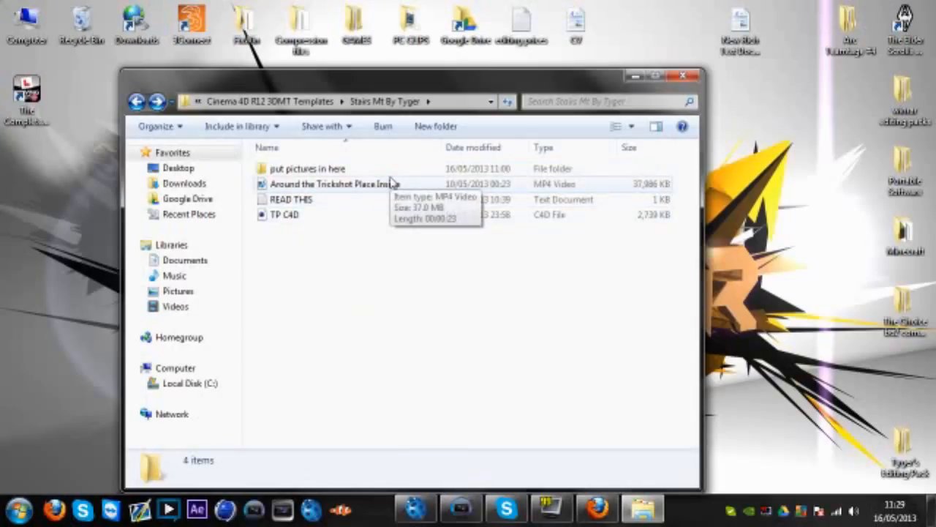
left_click_drag(359, 265, 359, 169)
left_click(370, 288)
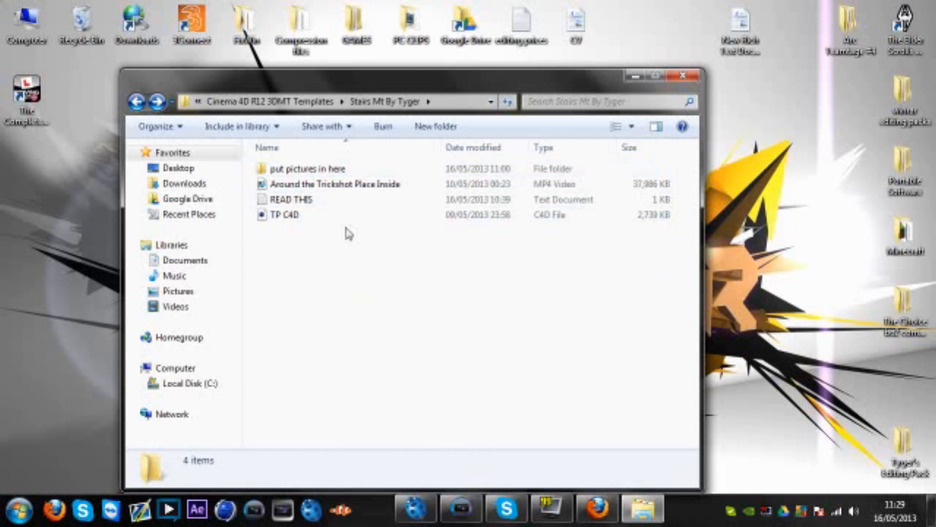
Preview the Around the Trickshot Place Inside video and read the READ THIS text file, closing both
double_click(340, 186)
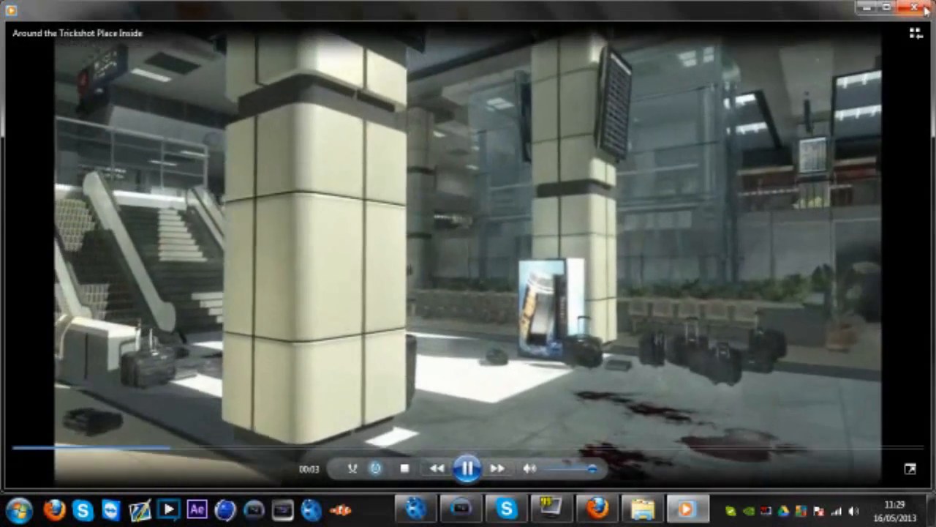
left_click(923, 8)
double_click(291, 199)
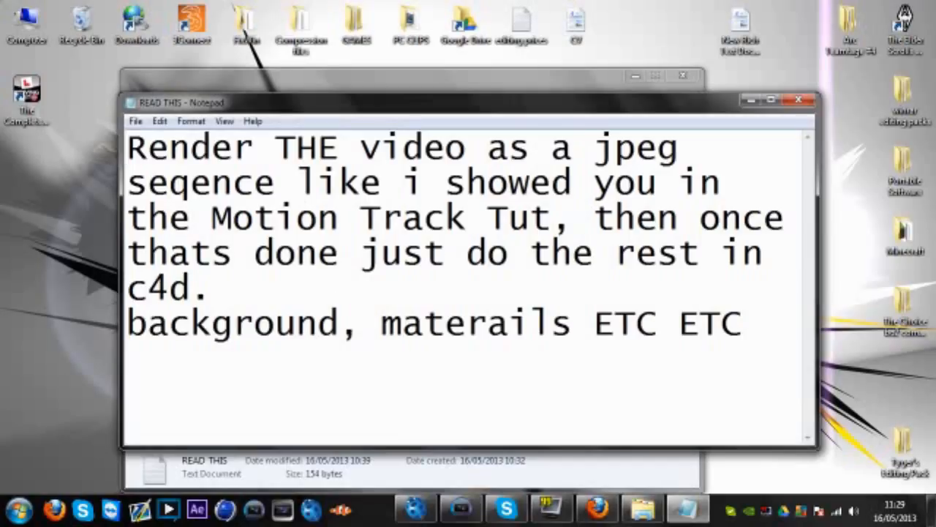
left_click(798, 100)
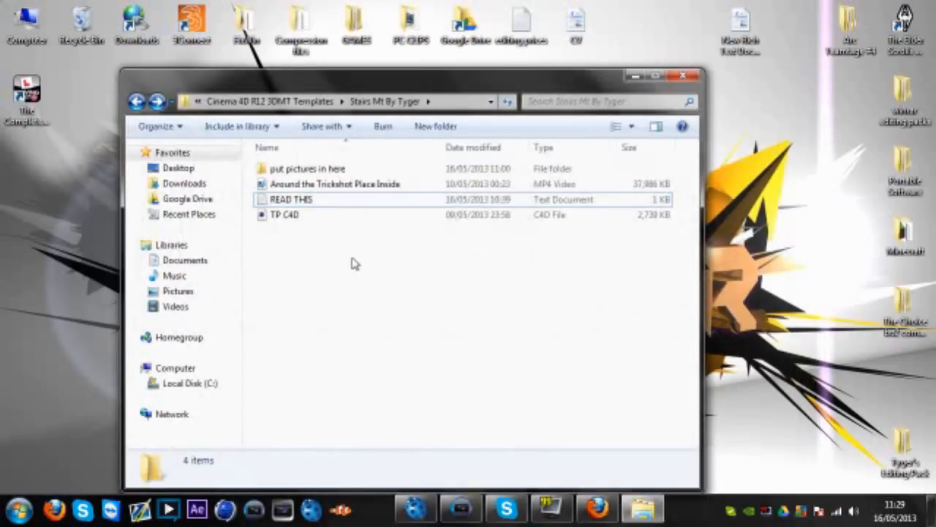
Add the Around the Trickshot Place Inside video to the Vegas Pro timeline and disable resampling for its video event
left_click_drag(316, 185, 236, 422)
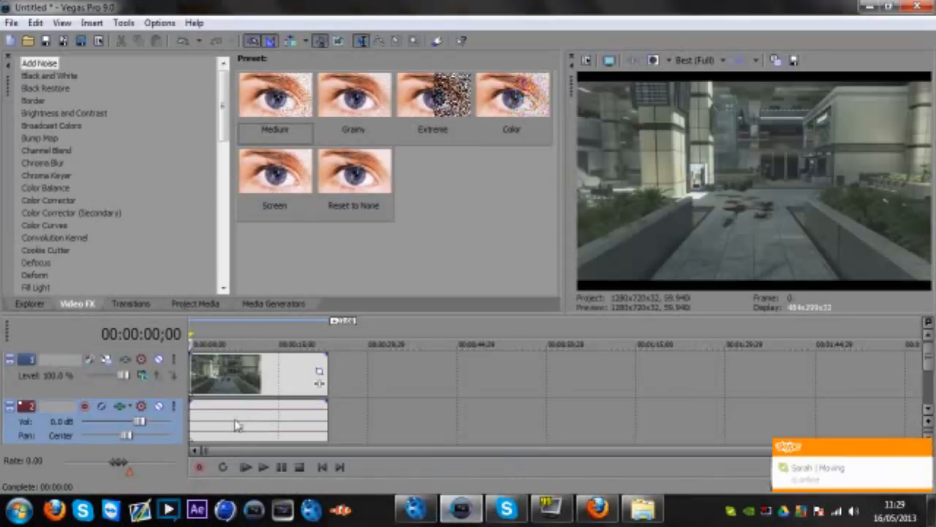
left_click(243, 379)
right_click(256, 376)
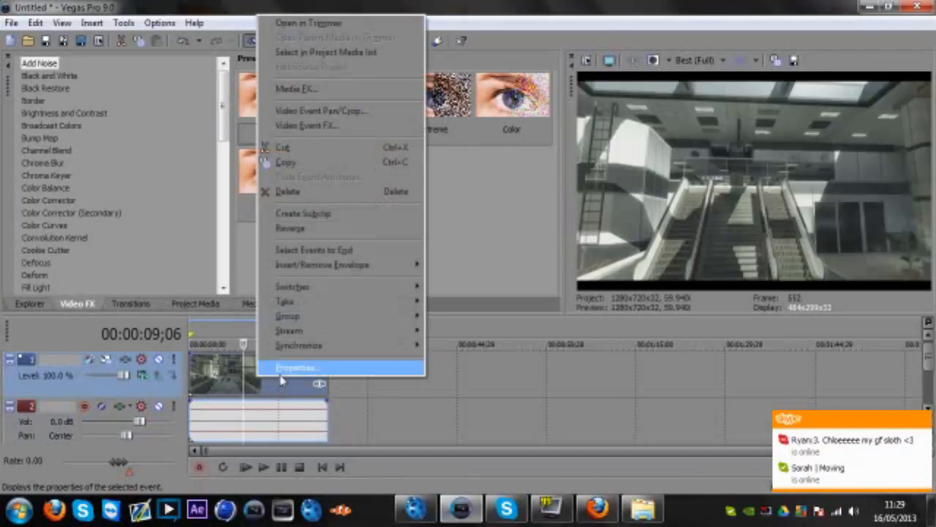
left_click(282, 370)
left_click(356, 231)
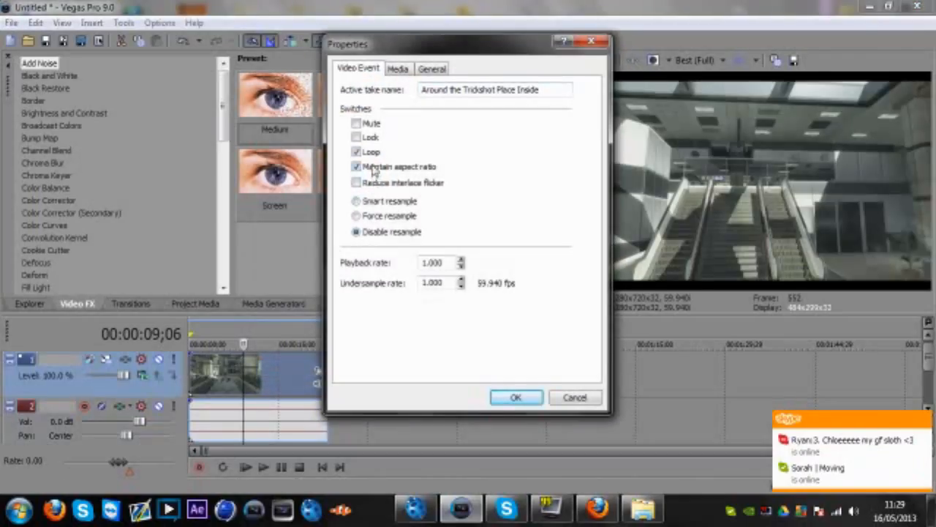
left_click(512, 397)
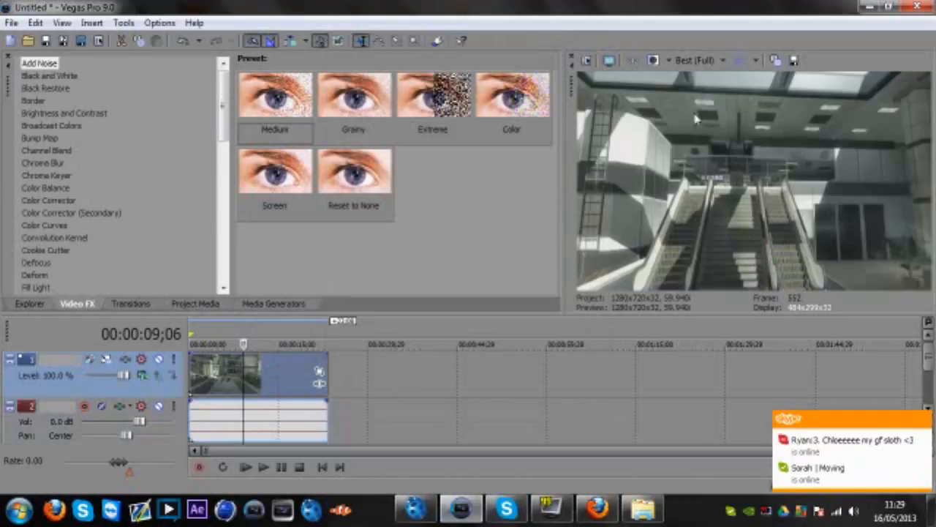
Set the loop region to span the whole video clip on the timeline
left_click_drag(333, 403, 69, 392)
left_click_drag(333, 335, 328, 335)
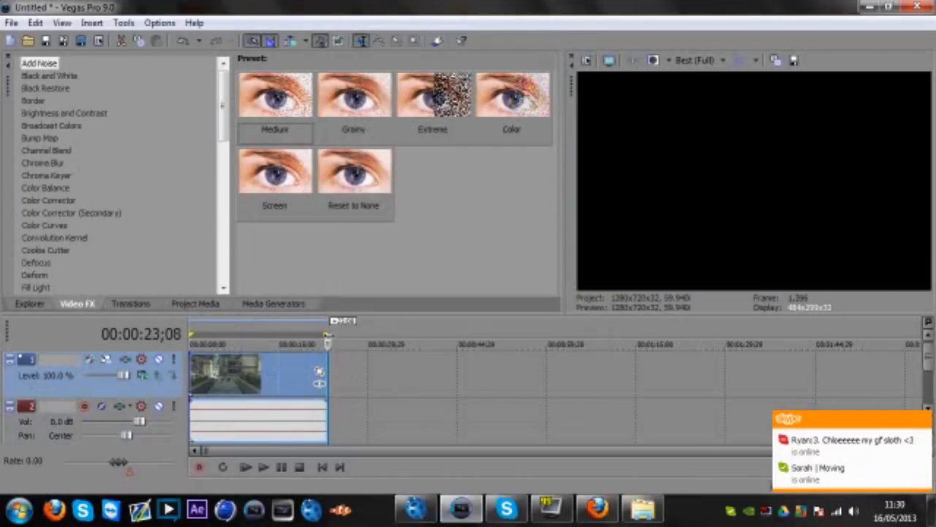
left_click(11, 23)
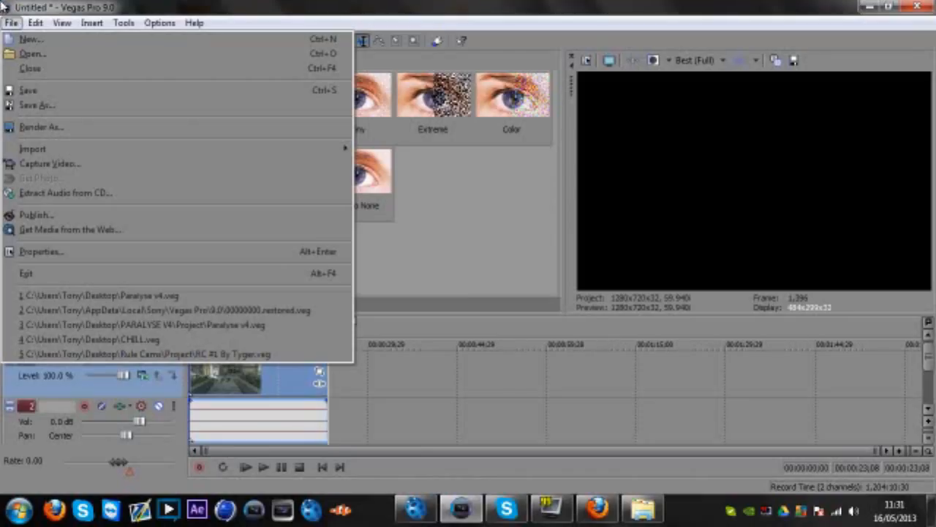
left_click(362, 381)
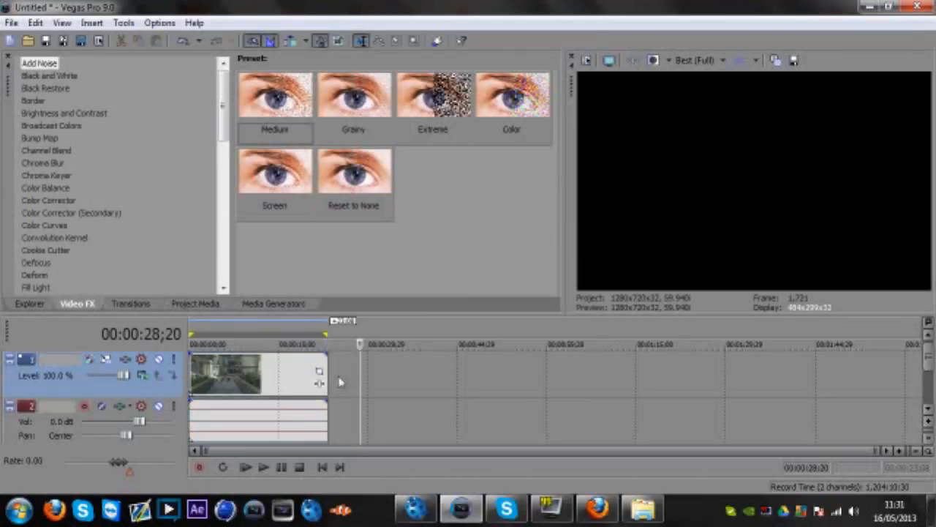
double_click(326, 379)
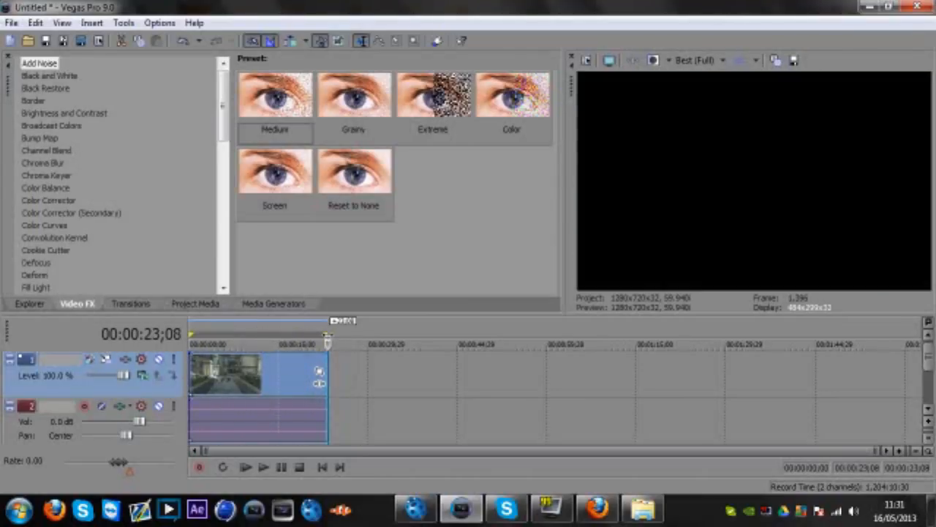
Start a Render As export and create a Desktop folder named gdfdfgsdfg as its save location
left_click(12, 22)
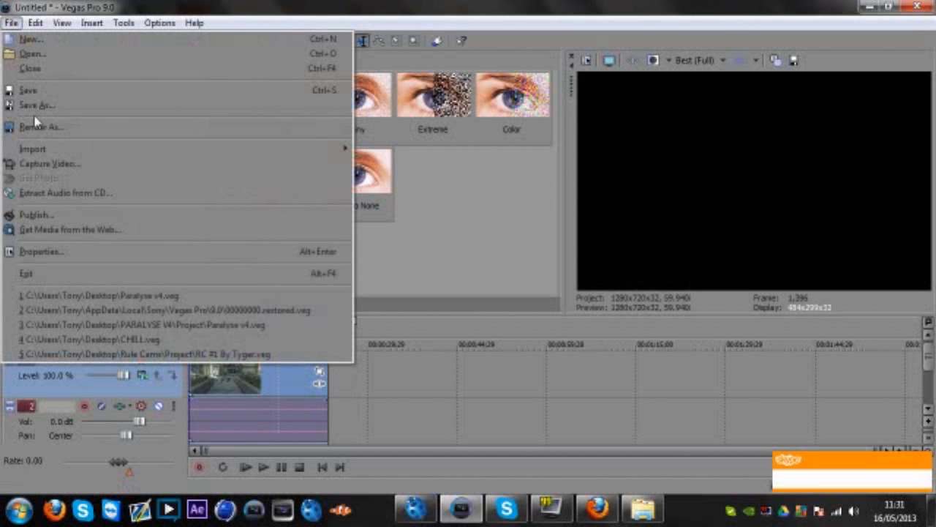
left_click(40, 126)
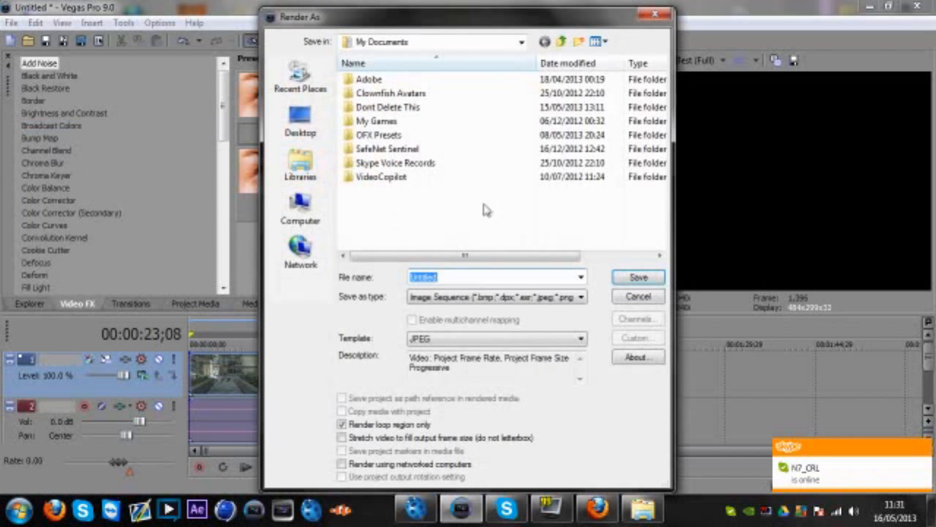
left_click(300, 124)
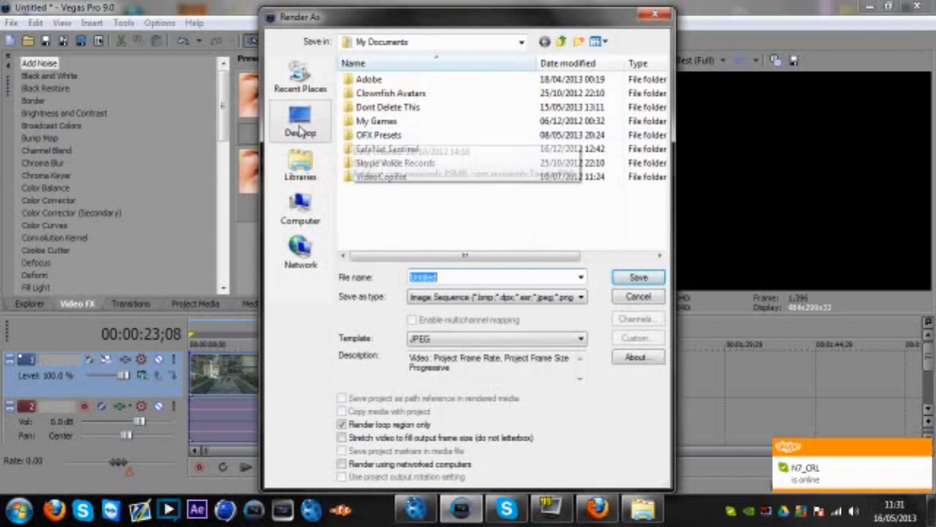
scroll(585, 191, "down", 5)
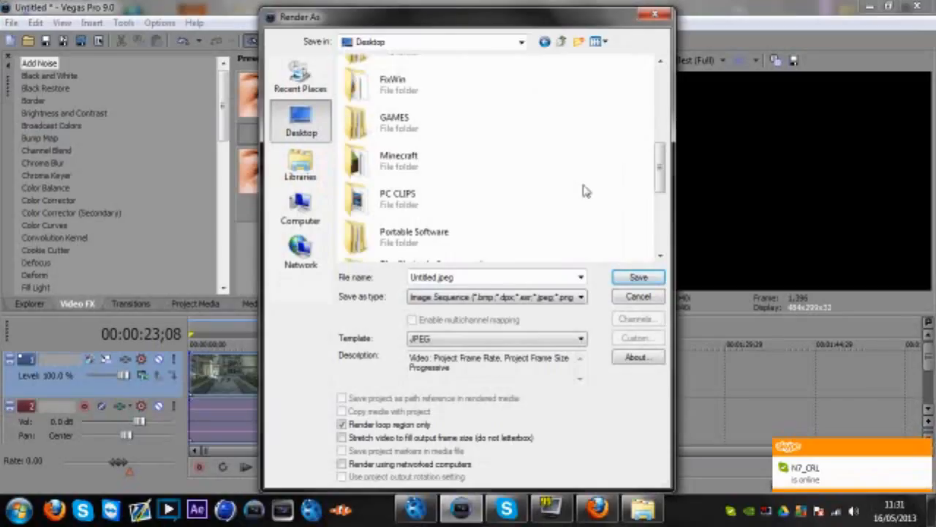
scroll(586, 191, "down", 3)
scroll(585, 191, "up", 5)
scroll(585, 191, "up", 2)
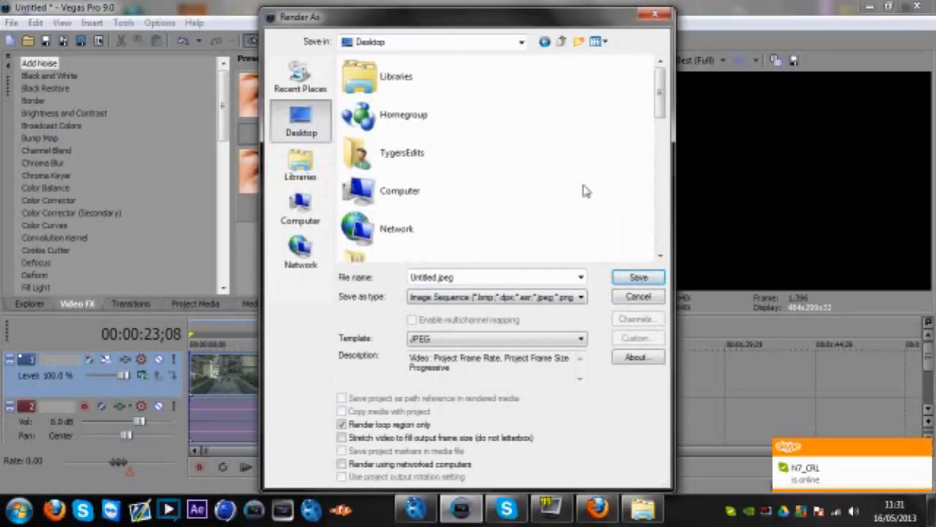
scroll(585, 193, "down", 1)
right_click(585, 195)
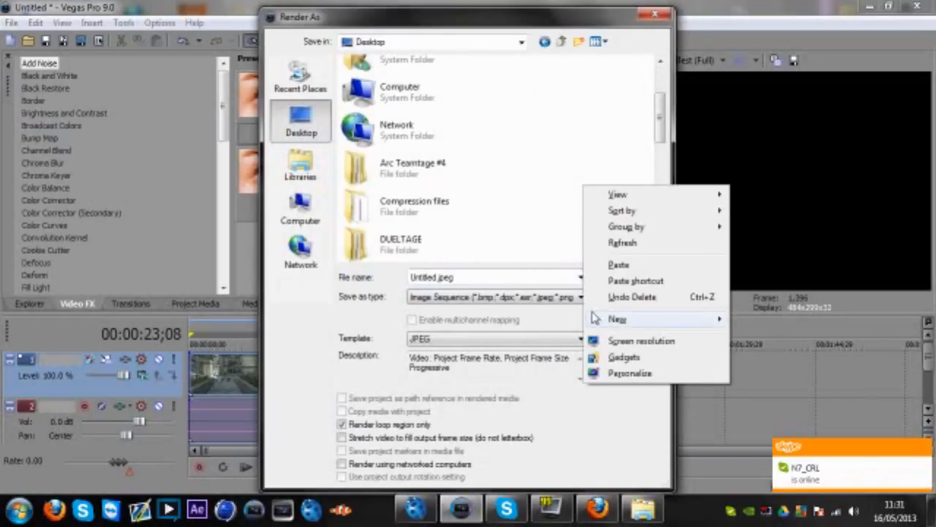
mouse_move(617, 319)
left_click(746, 315)
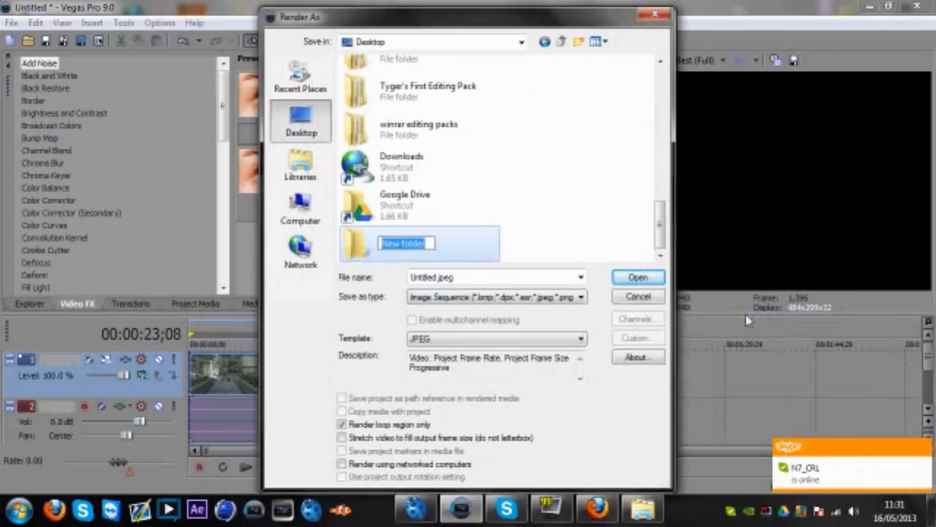
type("gdfdfgsdfg")
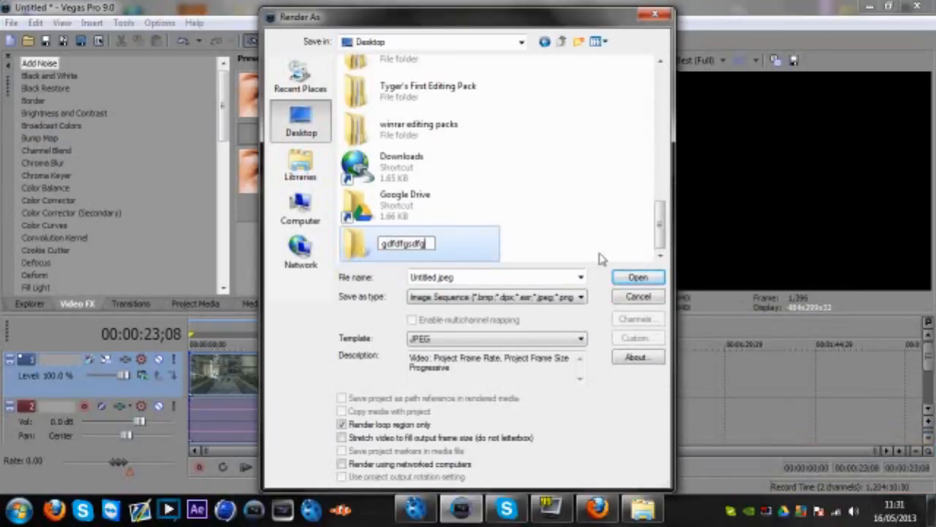
left_click(569, 229)
double_click(429, 244)
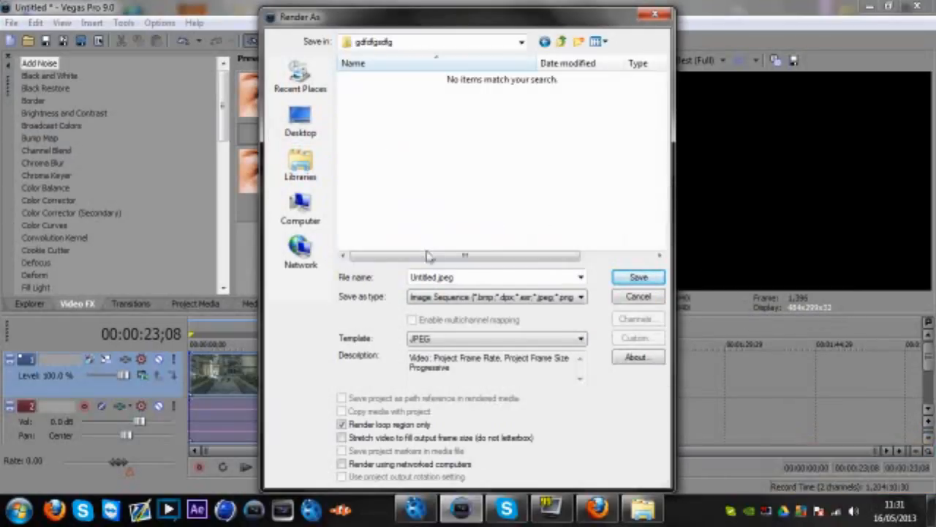
Render the loop region as an Image Sequence with the JPEG template, keeping the file name Untitled.jpeg
left_click(452, 301)
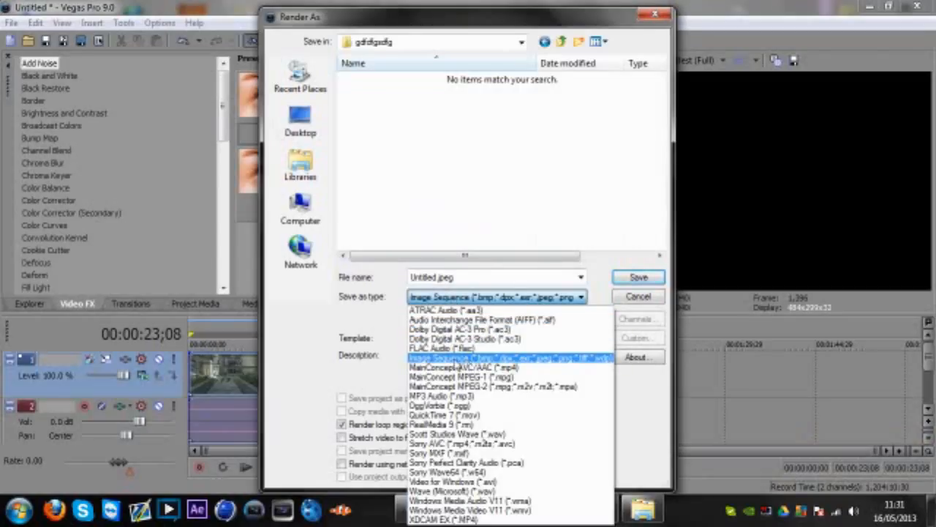
left_click(457, 359)
left_click(452, 341)
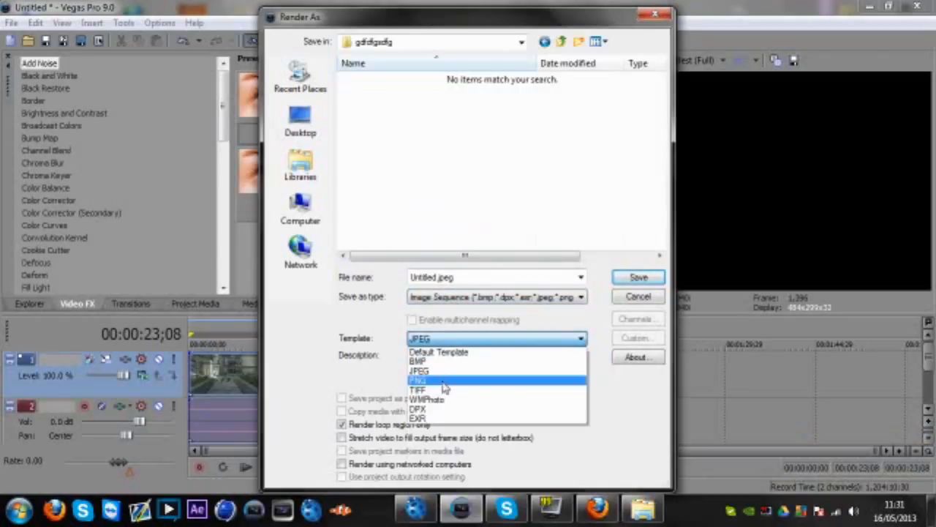
left_click(442, 371)
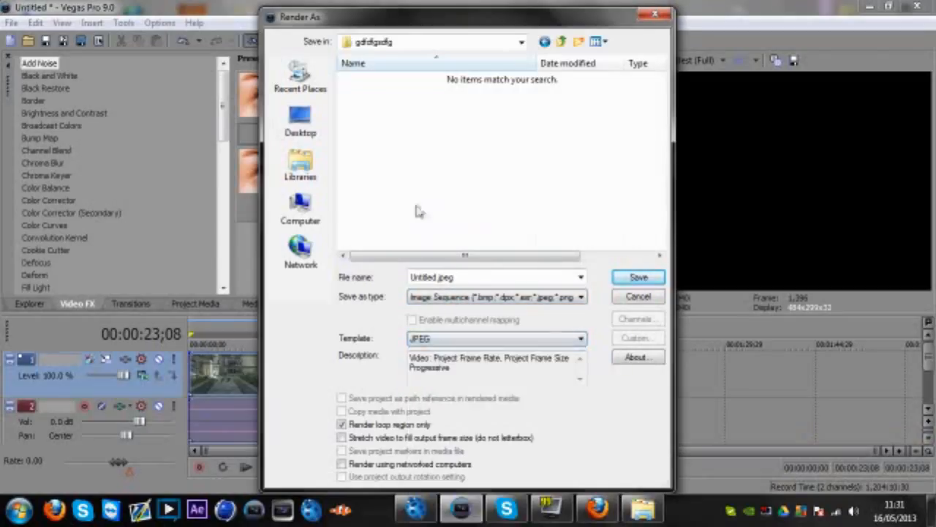
left_click(636, 278)
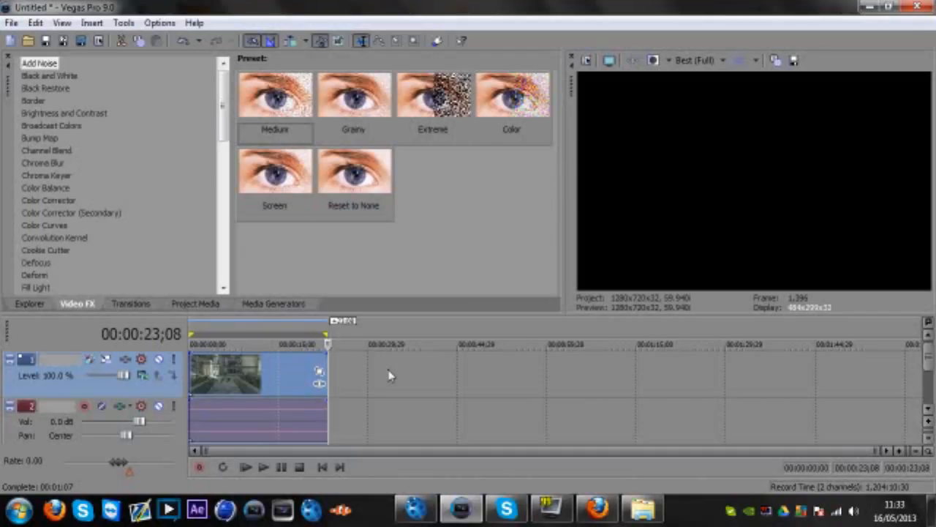
Switch back to the Stairs Mt By Tyger folder and check its put pictures in here subfolder and the rendered gdfdfgsdfg folder
left_click(389, 376)
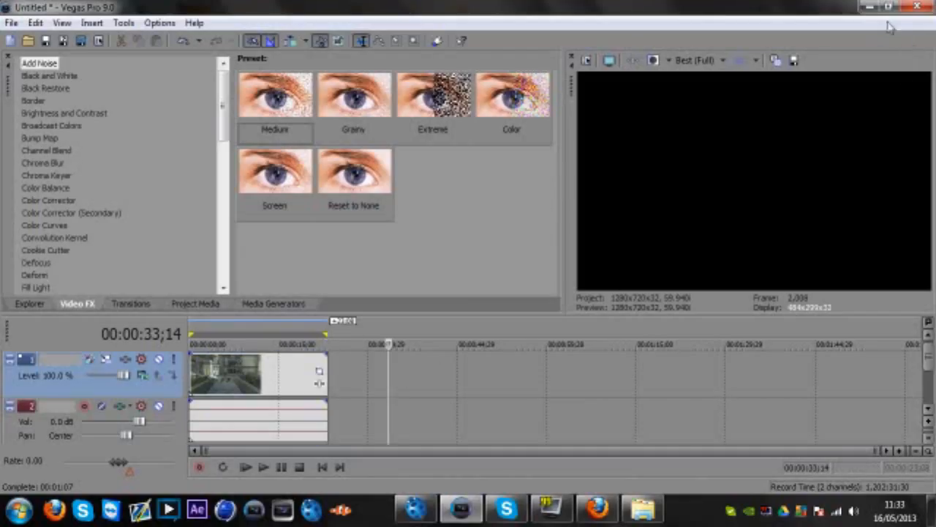
left_click(869, 7)
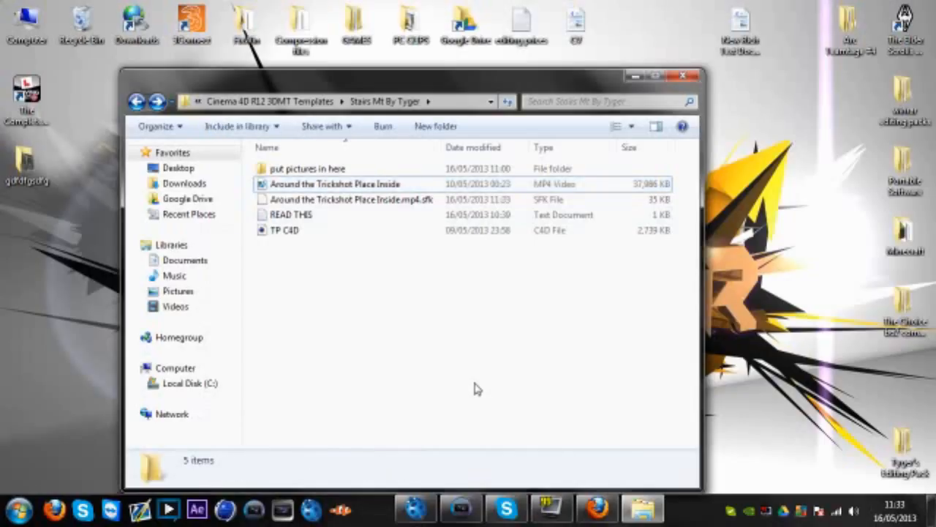
left_click(23, 173)
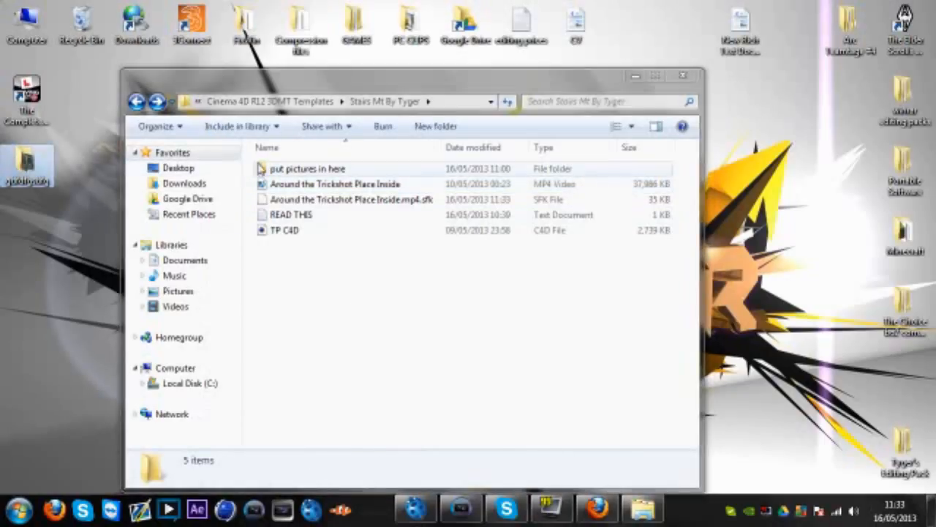
double_click(312, 168)
left_click(136, 101)
left_click(28, 169)
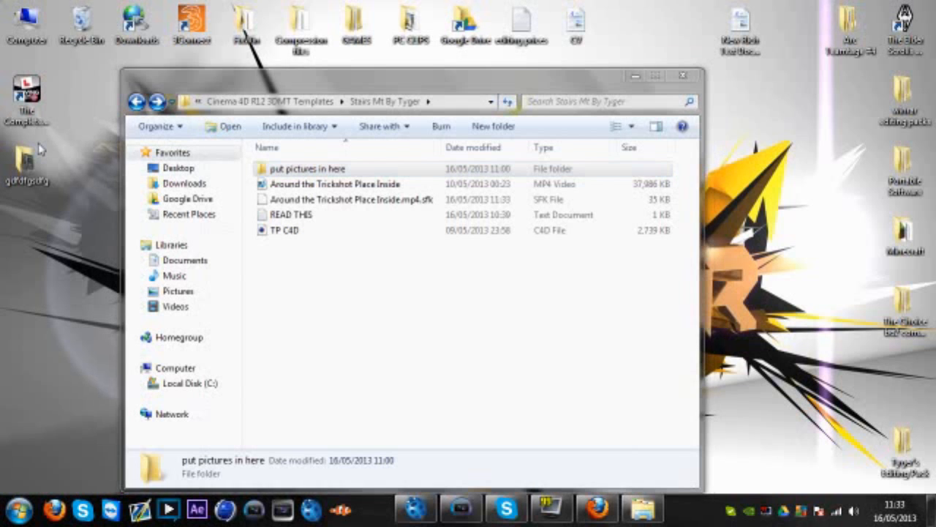
Move all the rendered JPEG frames from the gdfdfgsdfg folder into the template's put pictures in here folder
double_click(27, 167)
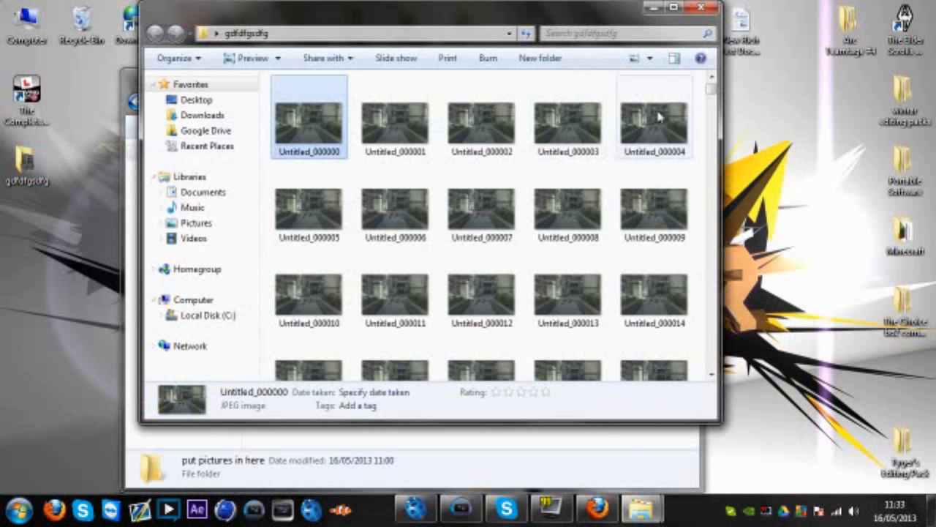
left_click_drag(713, 97, 701, 373)
left_click(327, 356, "shift")
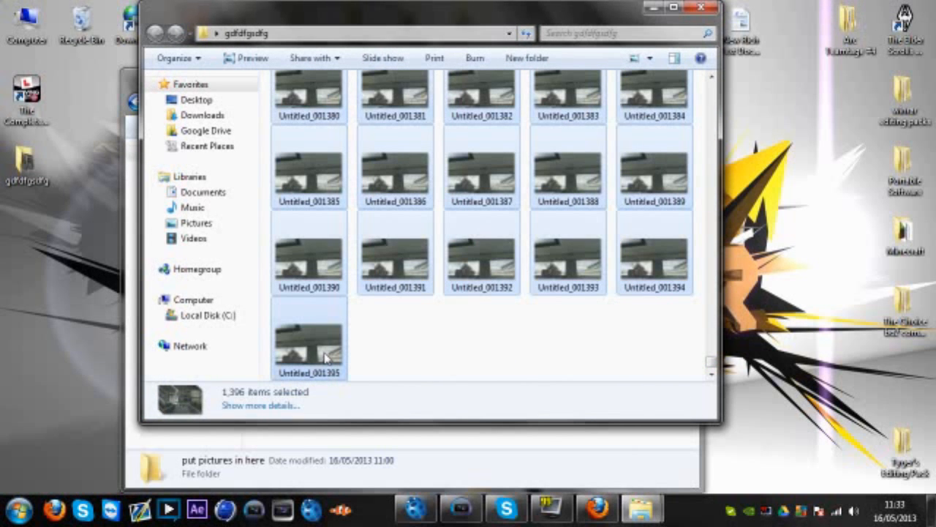
left_click(395, 445)
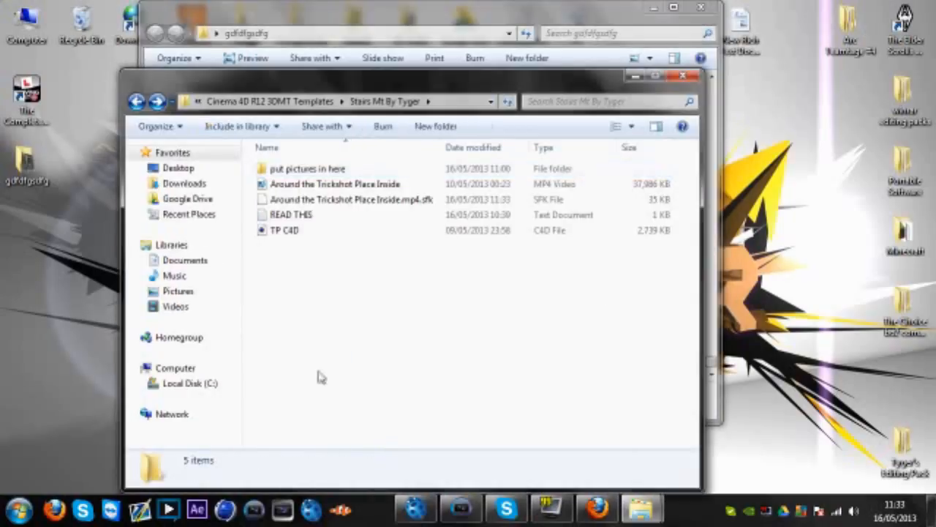
double_click(311, 169)
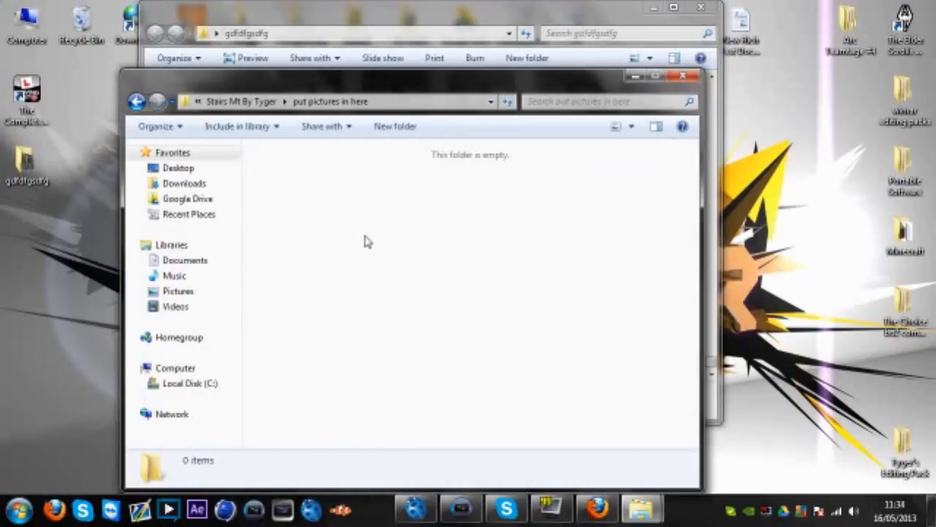
key("ctrl+v")
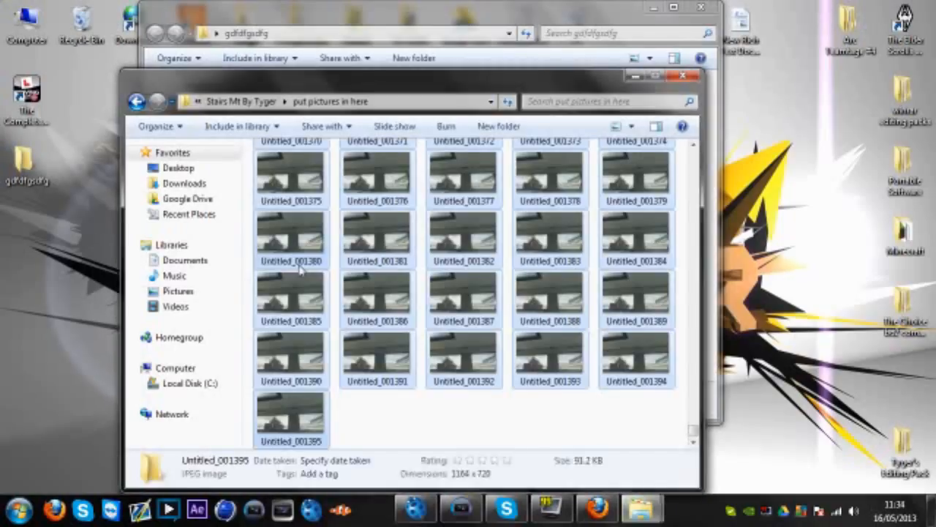
left_click(425, 419)
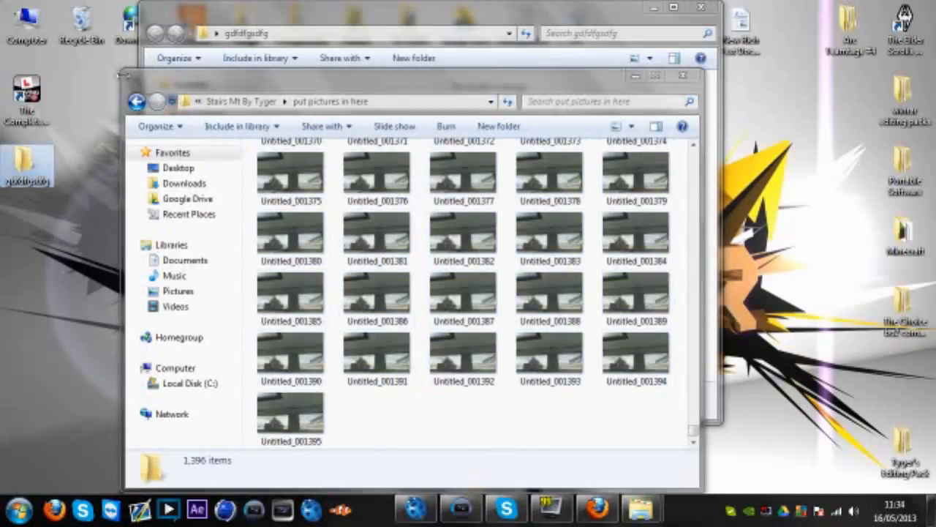
Go back to the Stairs Mt By Tyger folder and open the TP C4D project in Cinema 4D
left_click(136, 102)
left_click(389, 396)
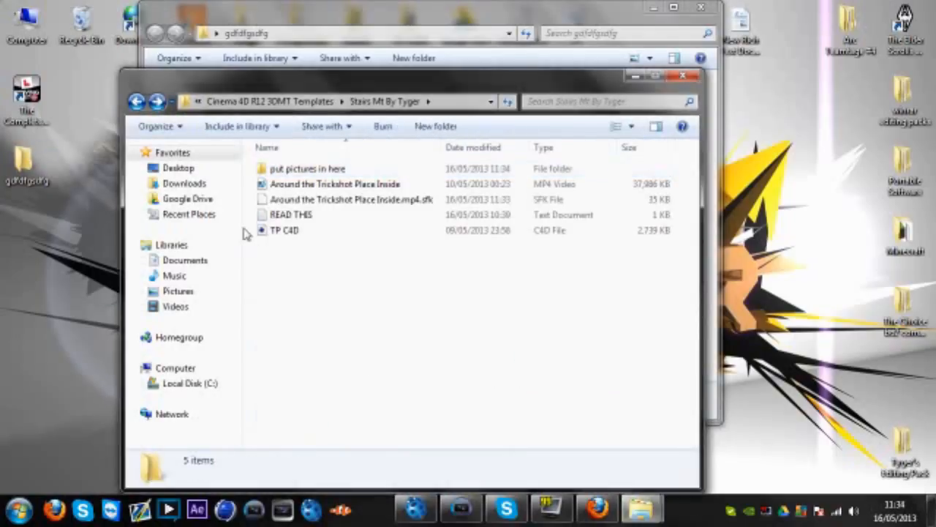
left_click(282, 232)
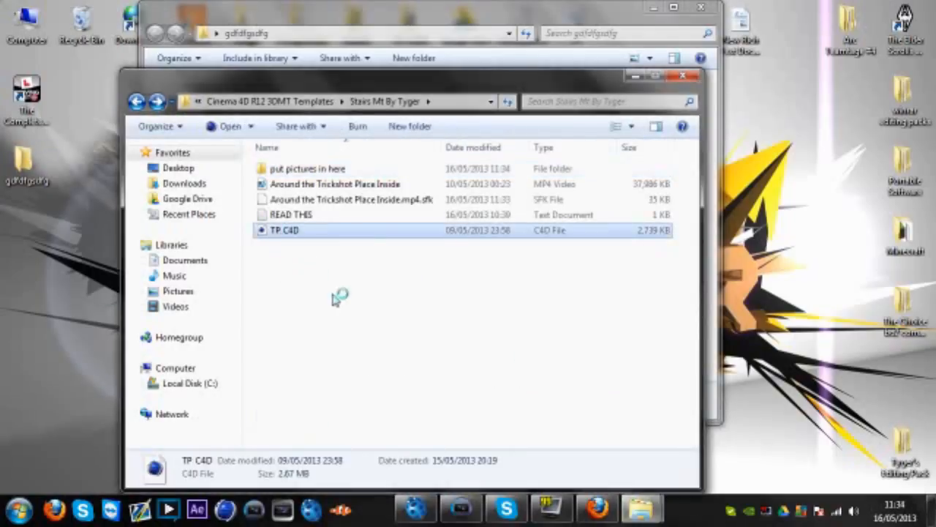
key("Return")
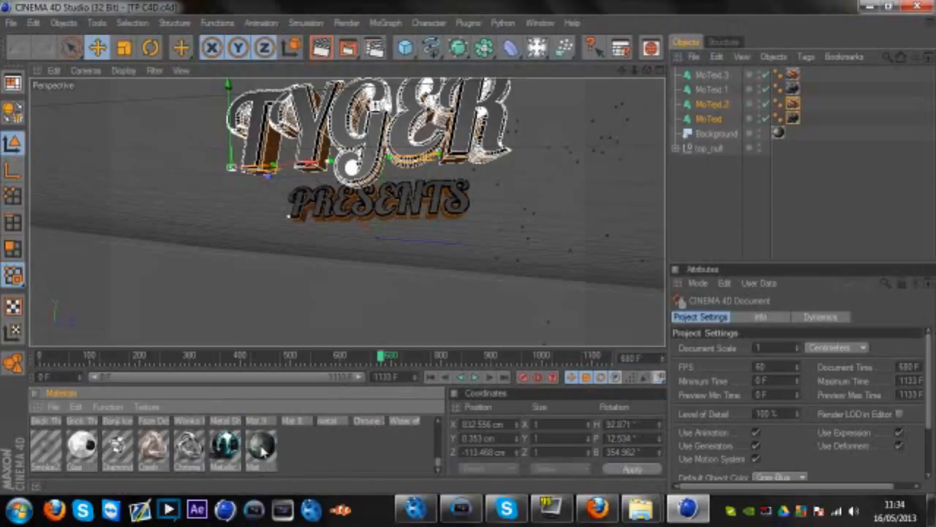
Replace the Mat material's color texture with Untitled_000000 from the put pictures in here folder, without copying it to the project location
double_click(263, 451)
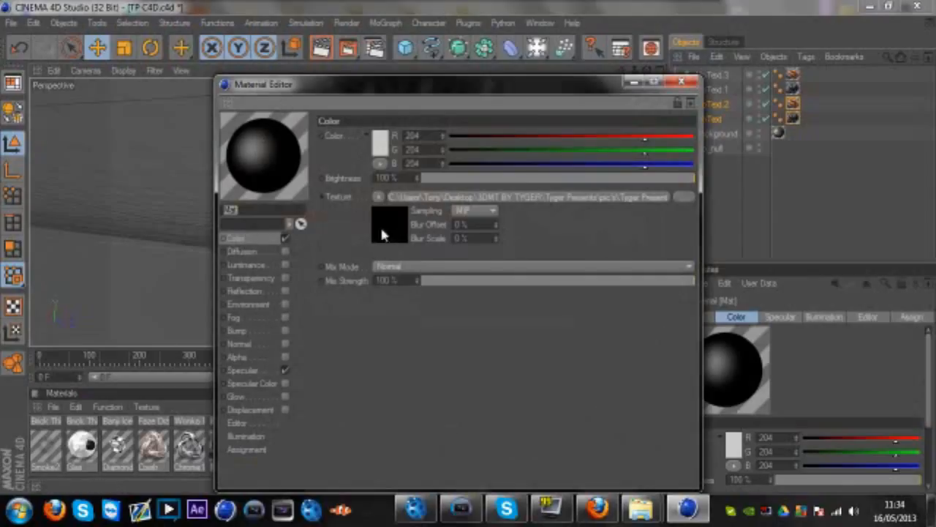
left_click(683, 200)
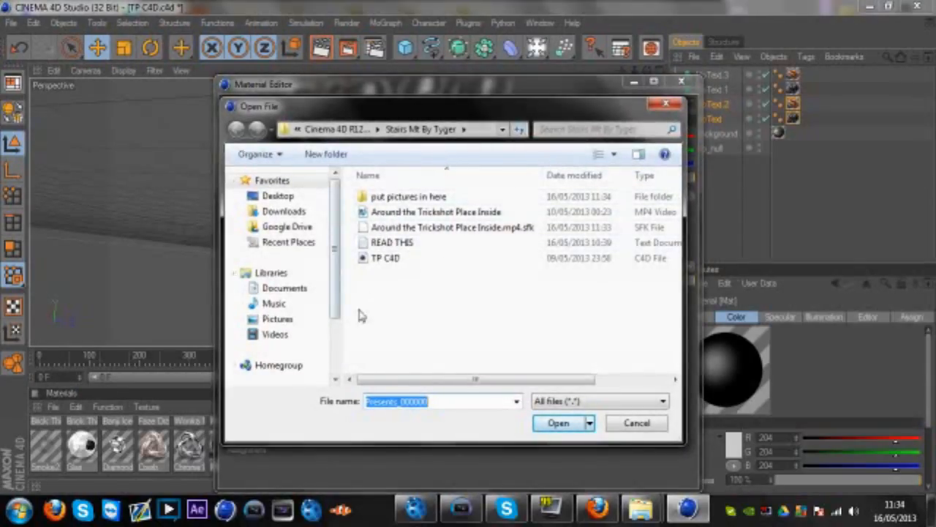
left_click(285, 204)
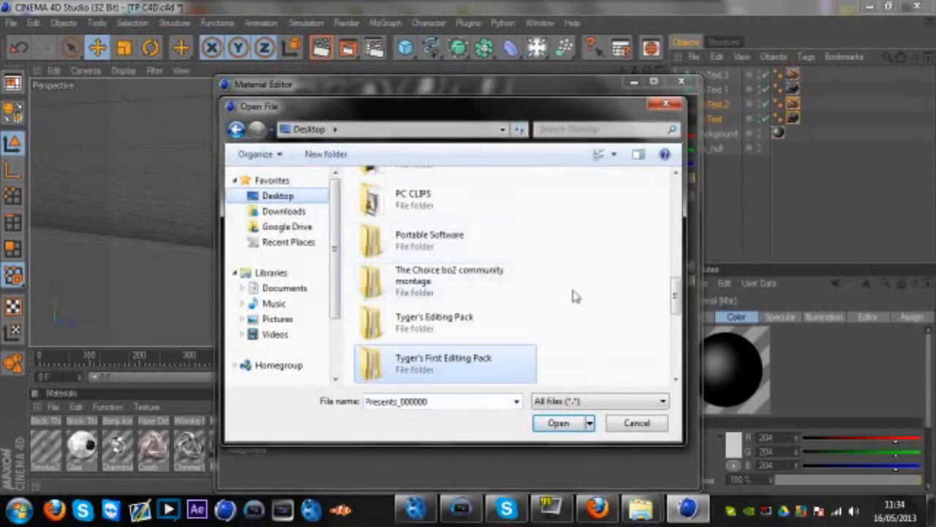
double_click(472, 369)
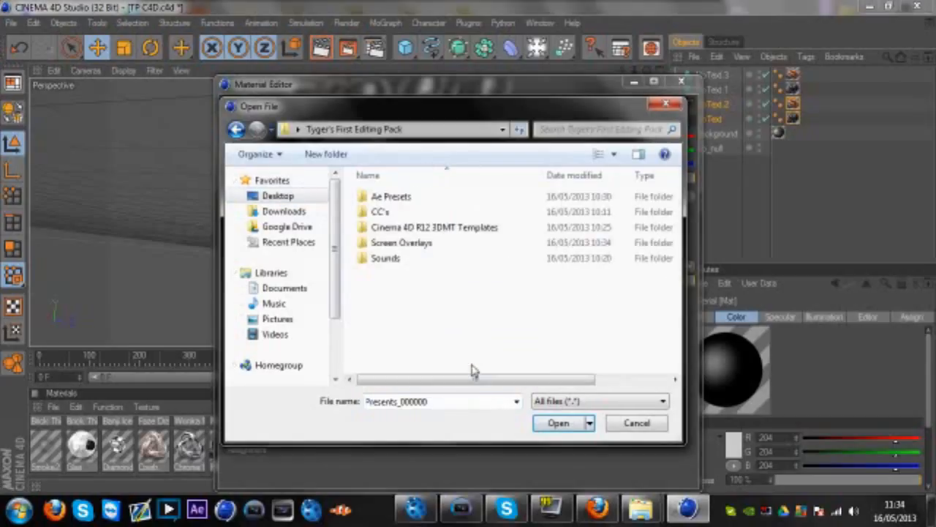
double_click(409, 228)
double_click(409, 199)
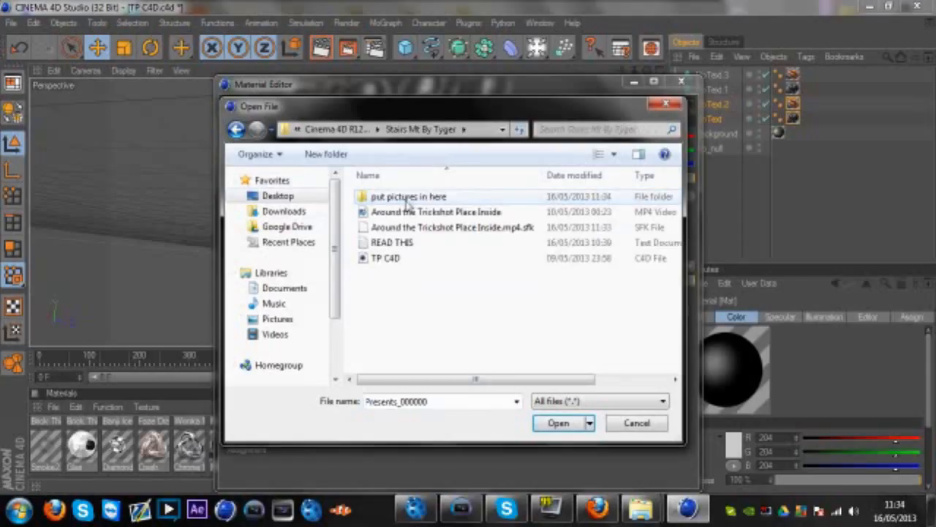
double_click(410, 197)
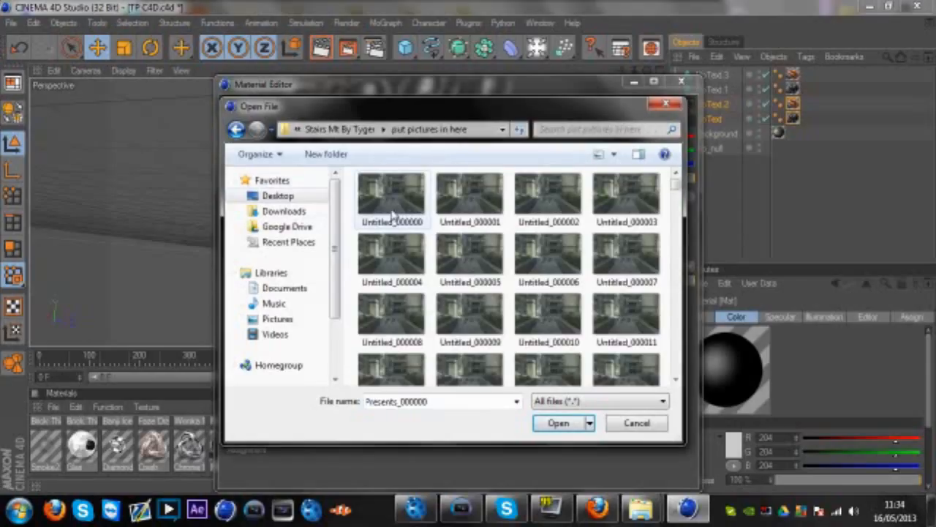
double_click(393, 208)
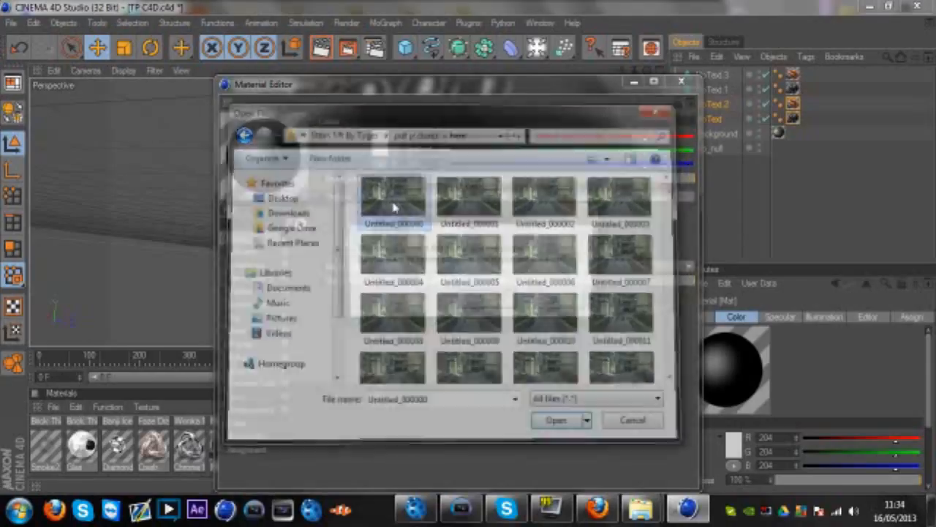
left_click(534, 300)
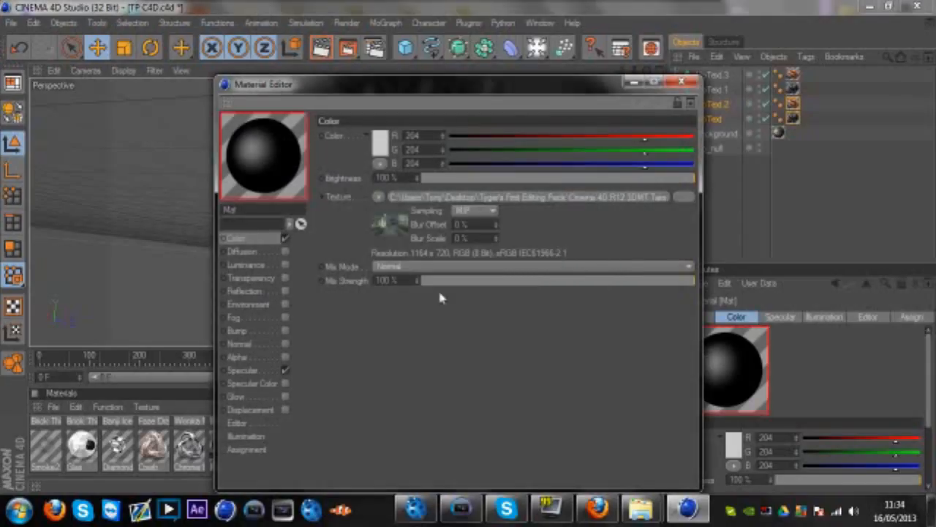
Calculate the animation frame range of the Mat material's color texture and close the Material Editor
left_click(389, 229)
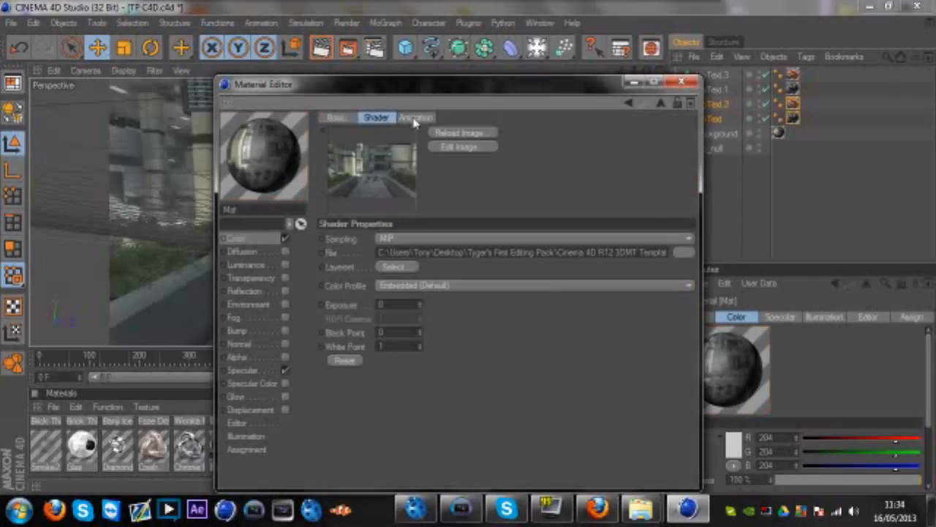
left_click(414, 118)
left_click(350, 356)
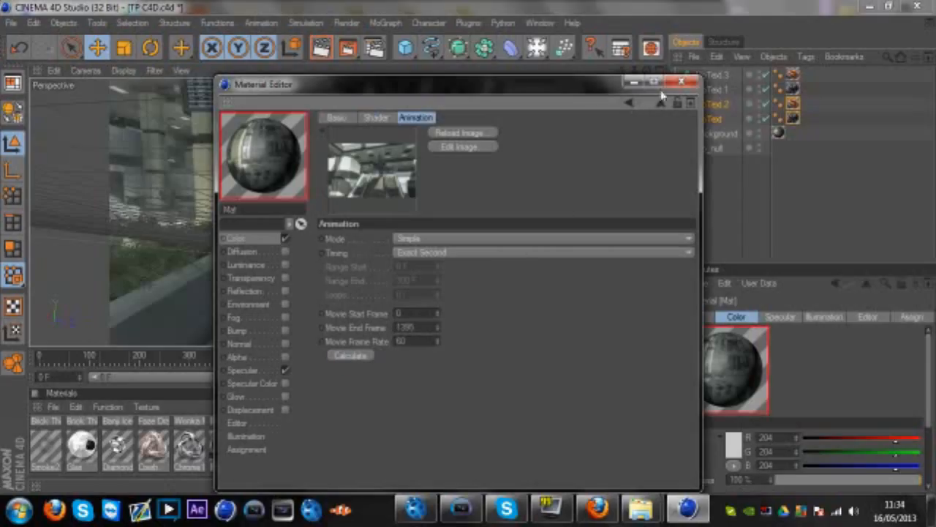
left_click(681, 82)
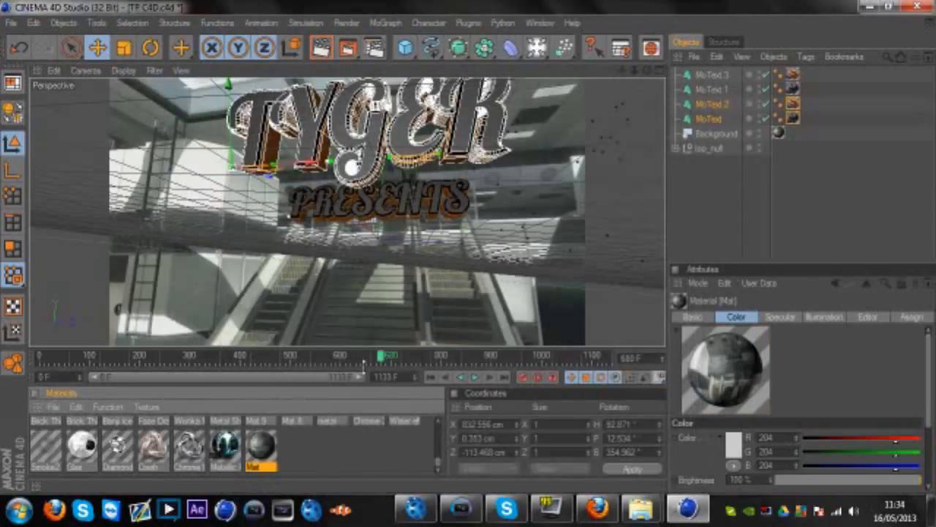
Scrub the timeline to check the tracked footage, then preview-render the view at frame 294 despite the missing textures
left_click_drag(386, 362, 512, 358)
left_click_drag(594, 355, 186, 354)
left_click(322, 47)
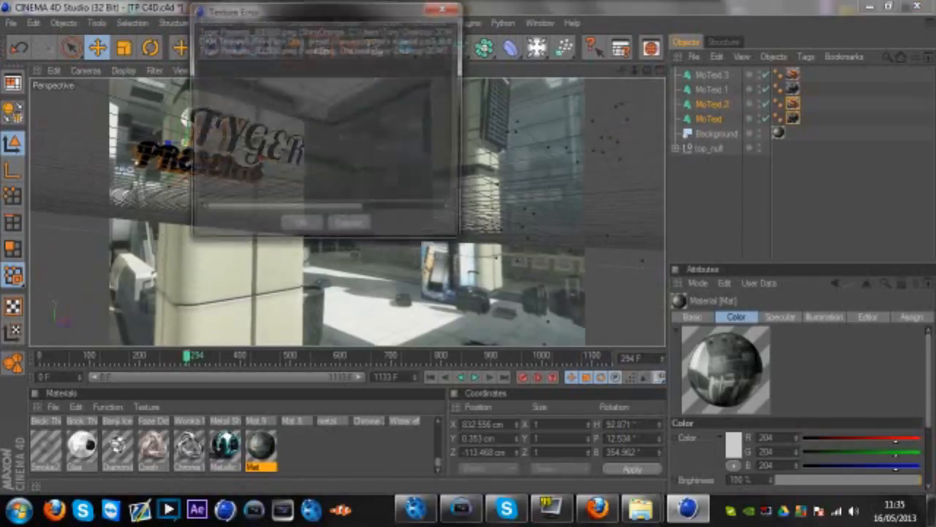
left_click(289, 229)
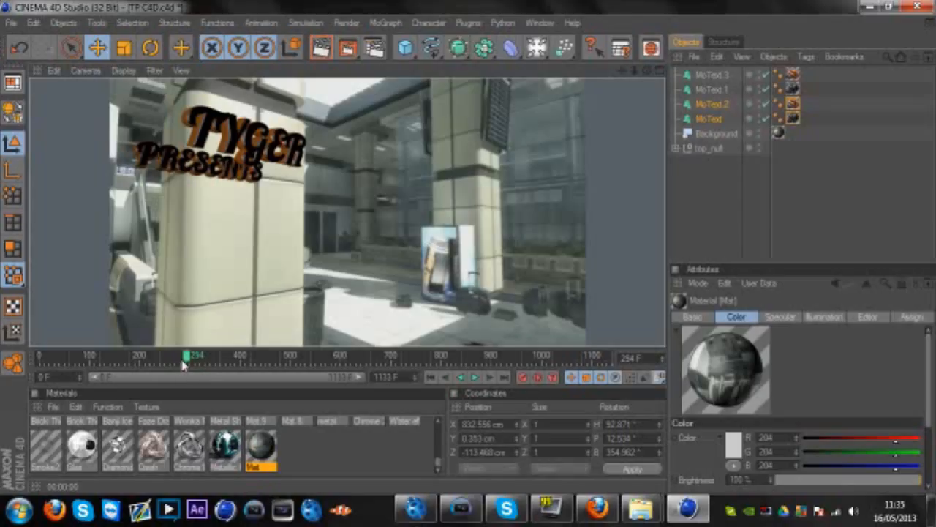
Move the playhead to frame 652 and preview-render the view, accepting the missing textures
left_click_drag(249, 355, 368, 356)
left_click(322, 48)
left_click(291, 228)
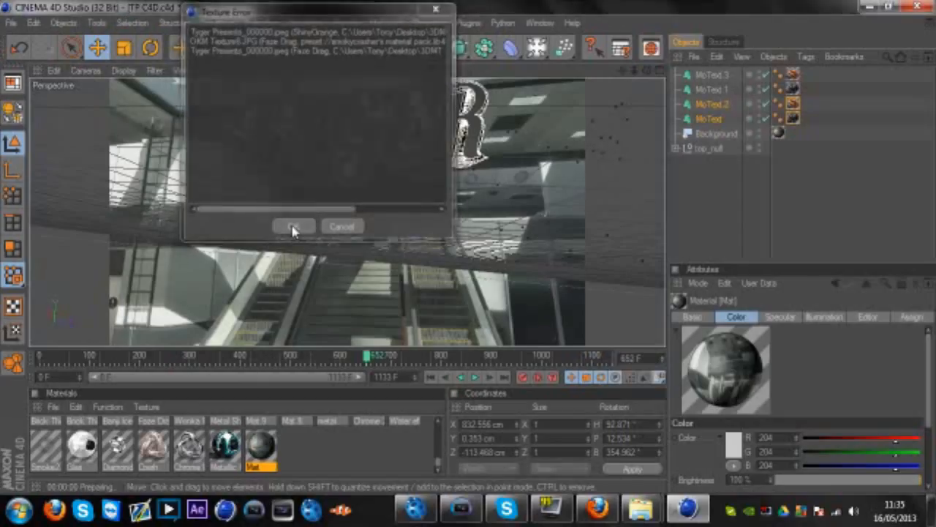
left_click(337, 436)
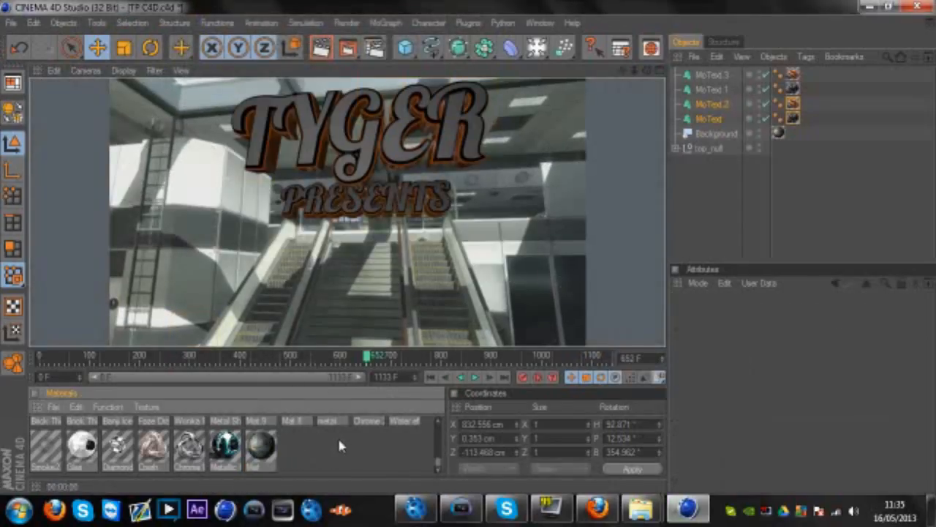
left_click(322, 49)
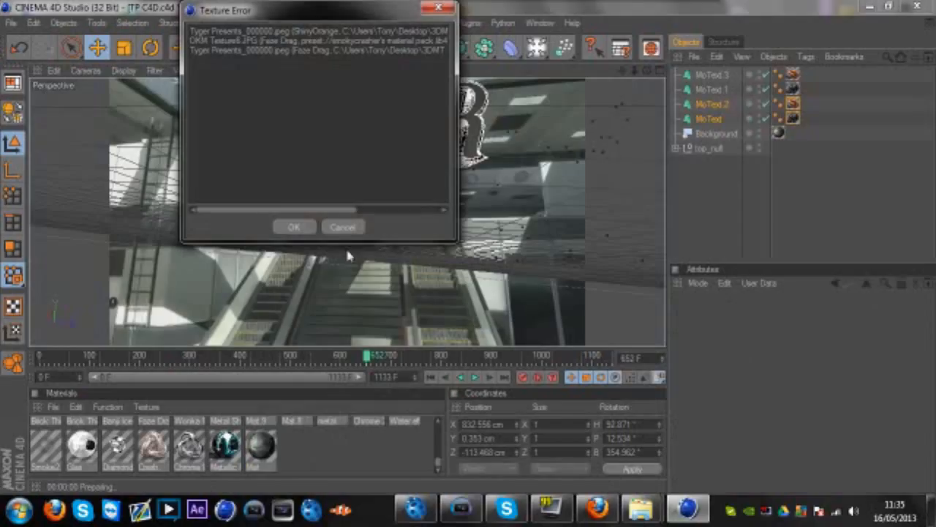
left_click(319, 225)
left_click(322, 48)
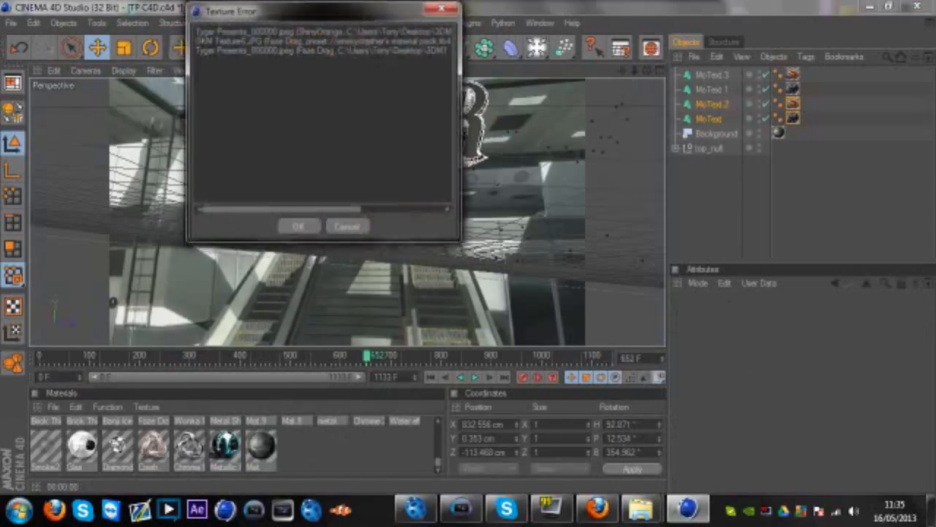
left_click(299, 223)
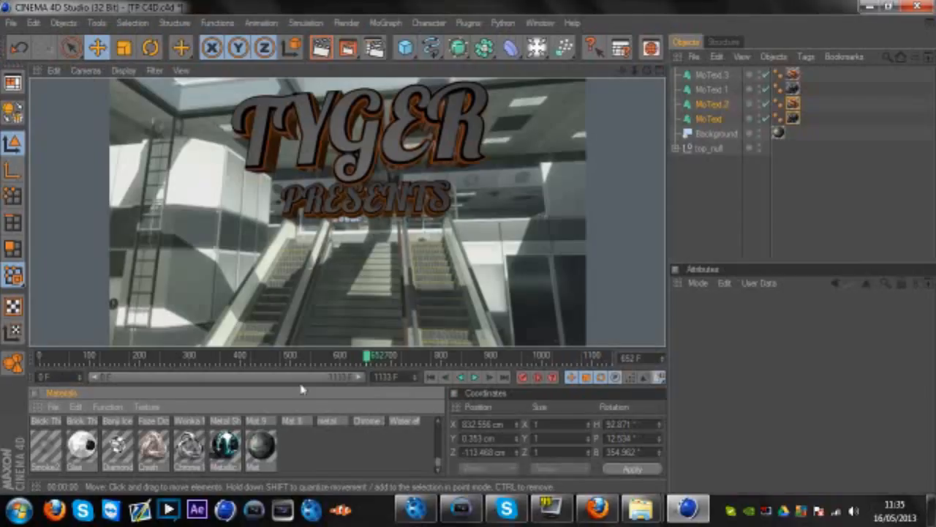
Inspect the texture tags on the MoText objects and the environment settings of the Faze Drag material used by MoText
scroll(289, 450, "up", 3)
scroll(295, 455, "up", 3)
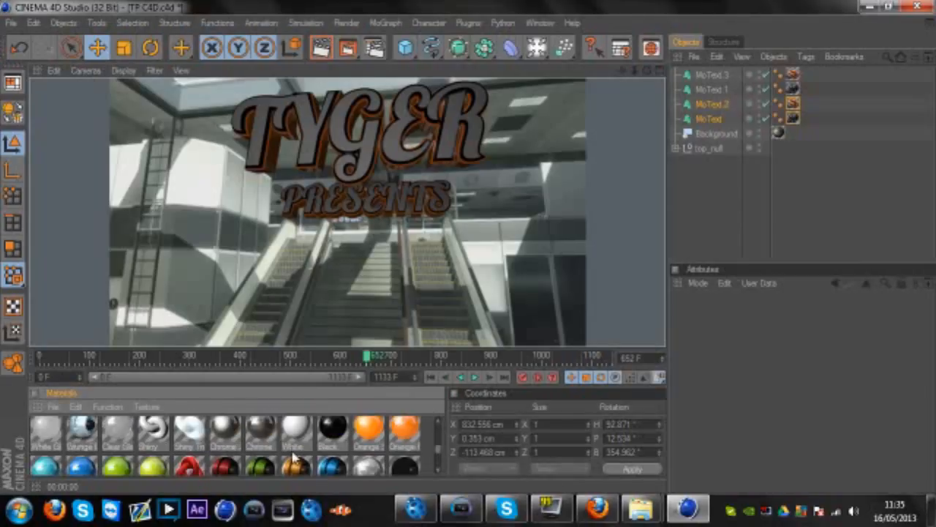
left_click_drag(302, 456, 792, 121)
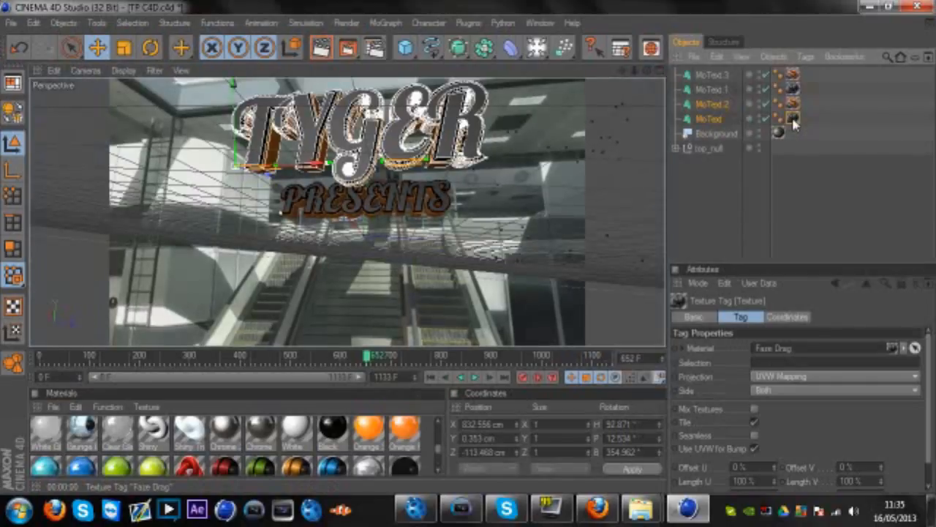
left_click(793, 88)
left_click(793, 75)
left_click(794, 118)
double_click(792, 119)
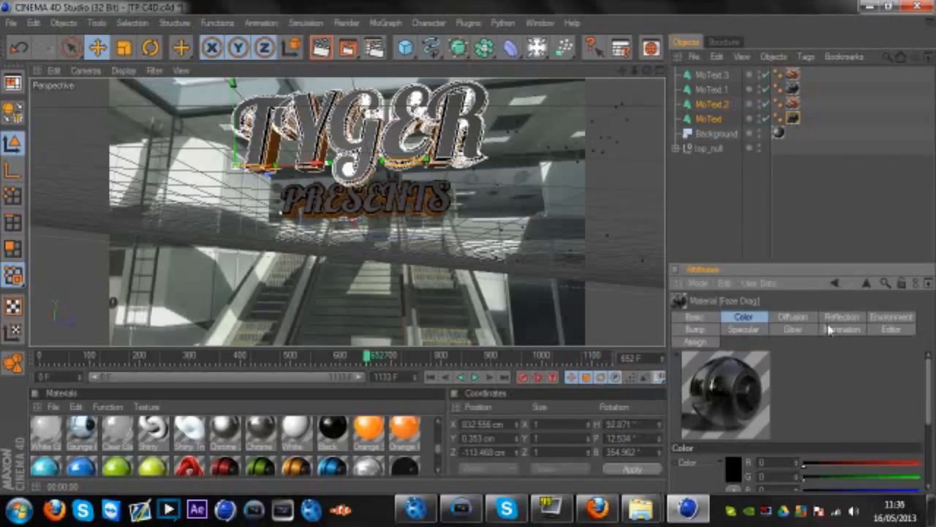
left_click(893, 316)
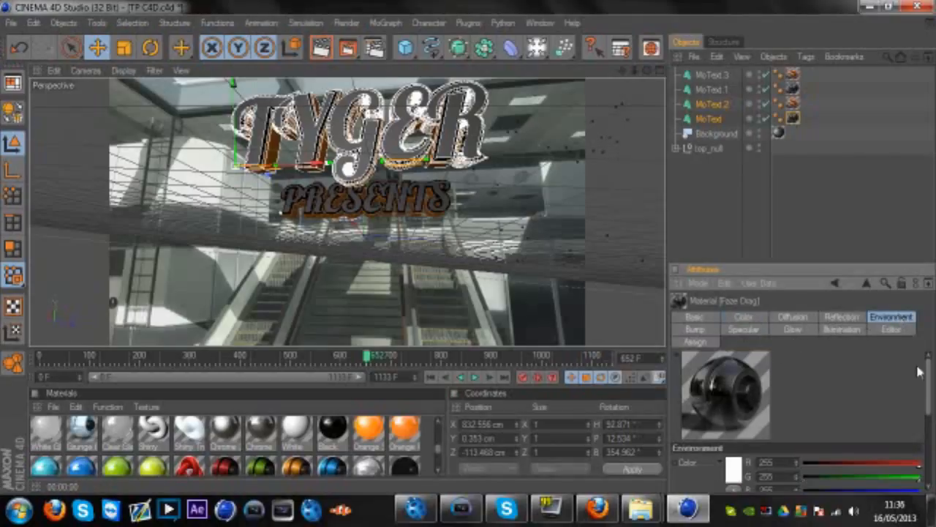
left_click_drag(929, 403, 929, 383)
scroll(363, 430, "down", 5)
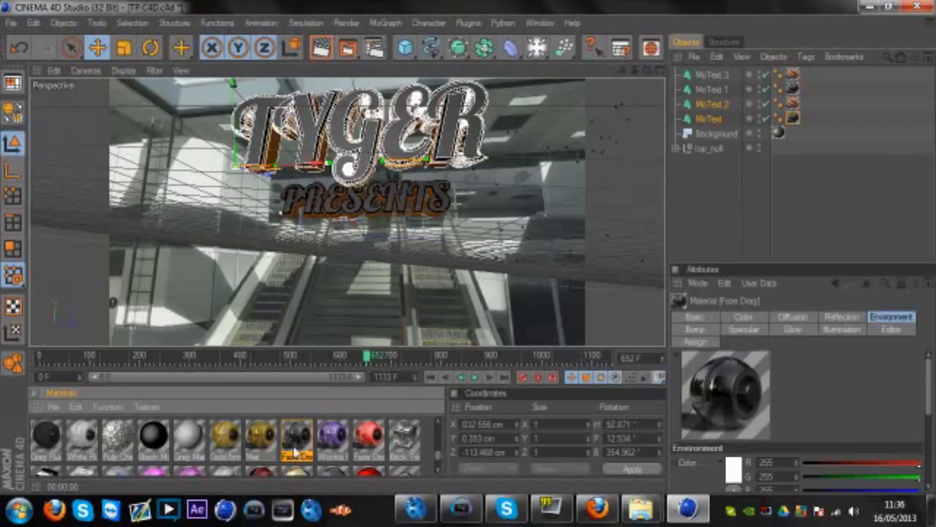
Inspect the ShinyOrange material assigned to MoText.2 and locate it among the project's materials
left_click(793, 103)
scroll(163, 433, "up", 2)
scroll(163, 433, "up", 2)
scroll(219, 432, "down", 2)
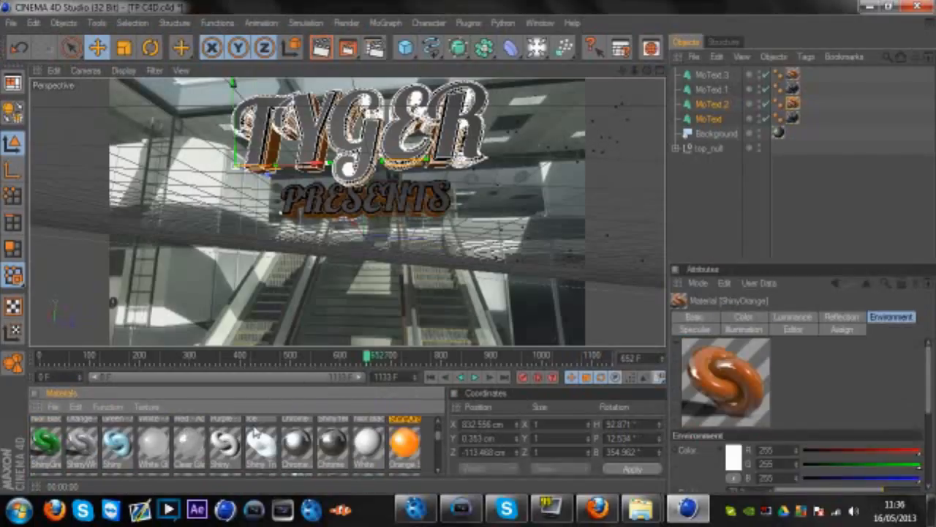
scroll(419, 432, "up", 1)
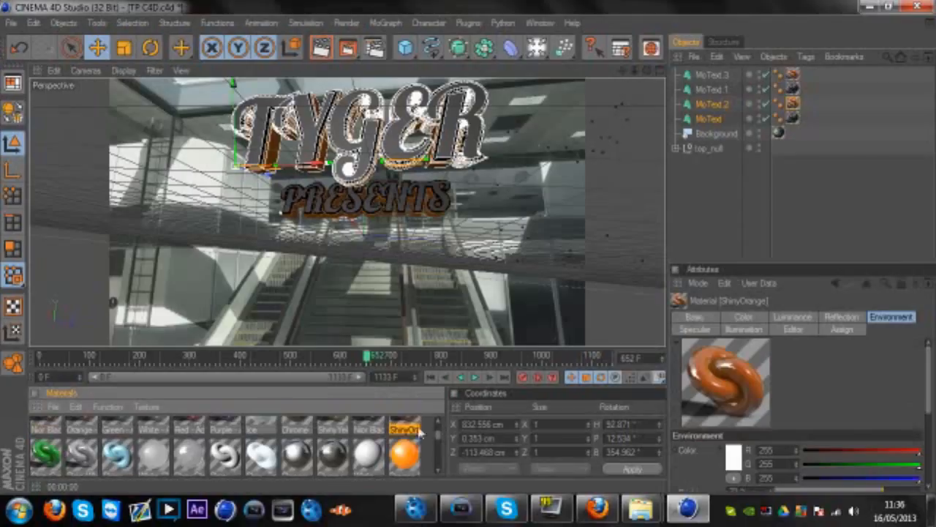
scroll(431, 431, "up", 2)
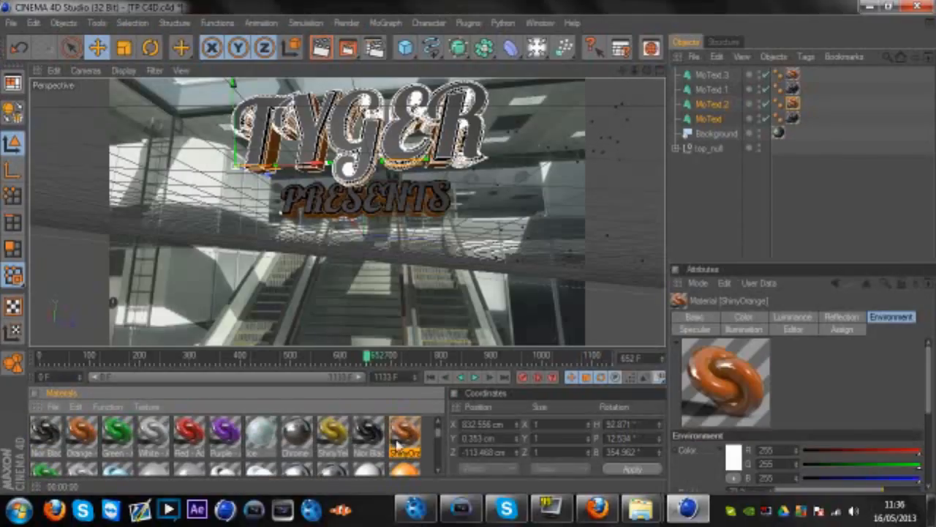
Load Untitled_000000 from the "put pictures in here" folder as the ShinyOrange material's environment texture
double_click(407, 437)
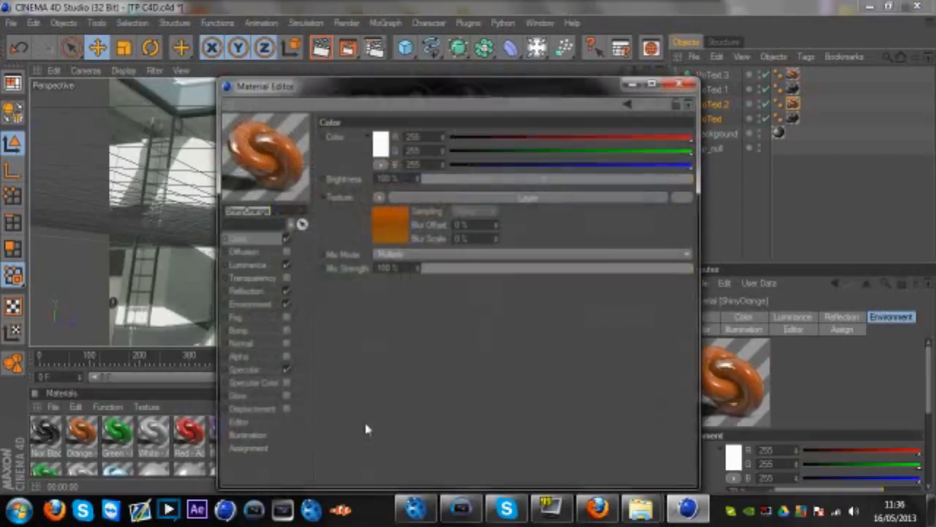
left_click(245, 306)
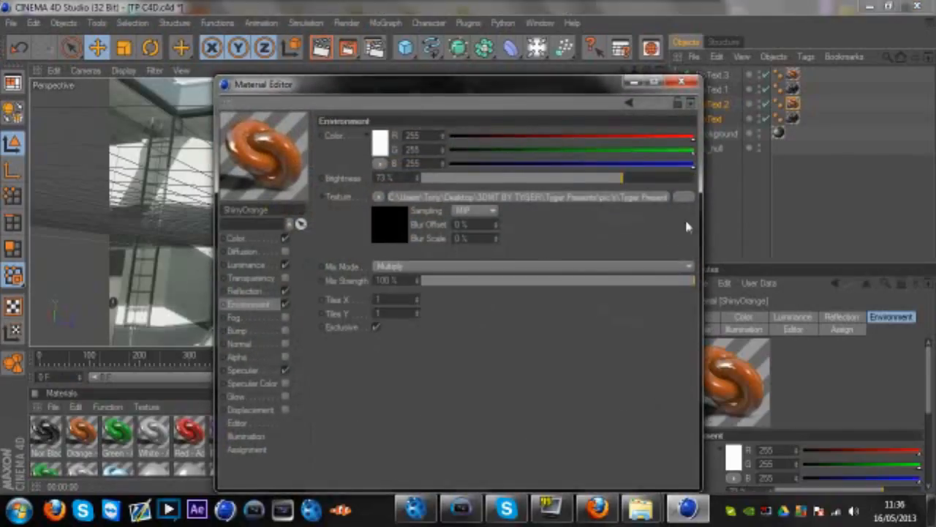
left_click(684, 199)
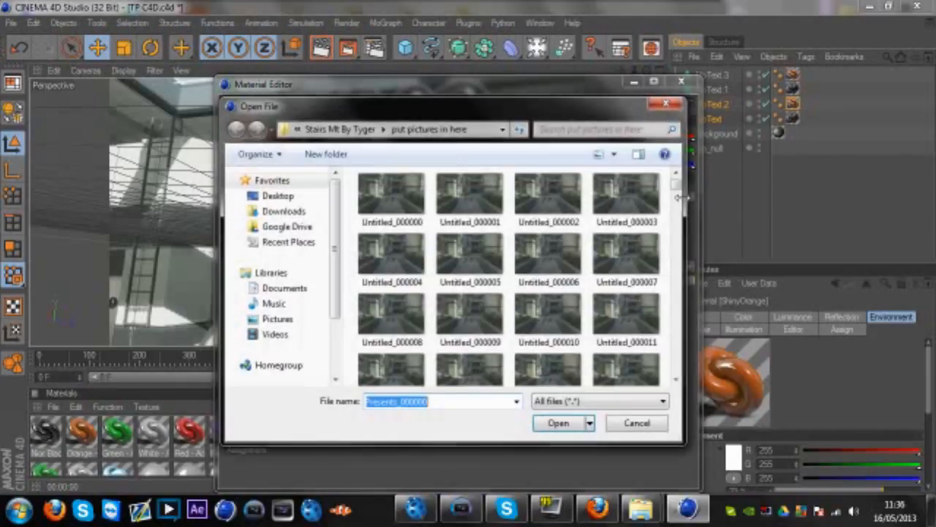
left_click(345, 130)
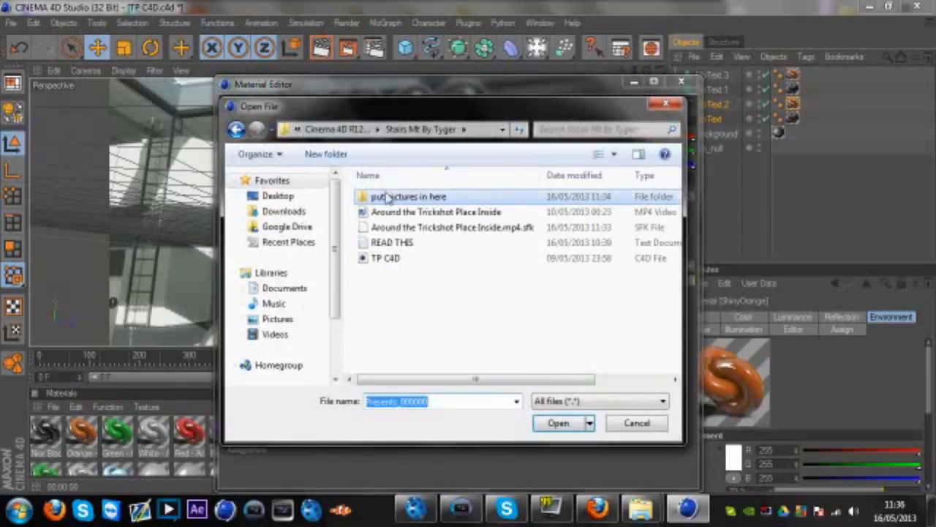
double_click(392, 202)
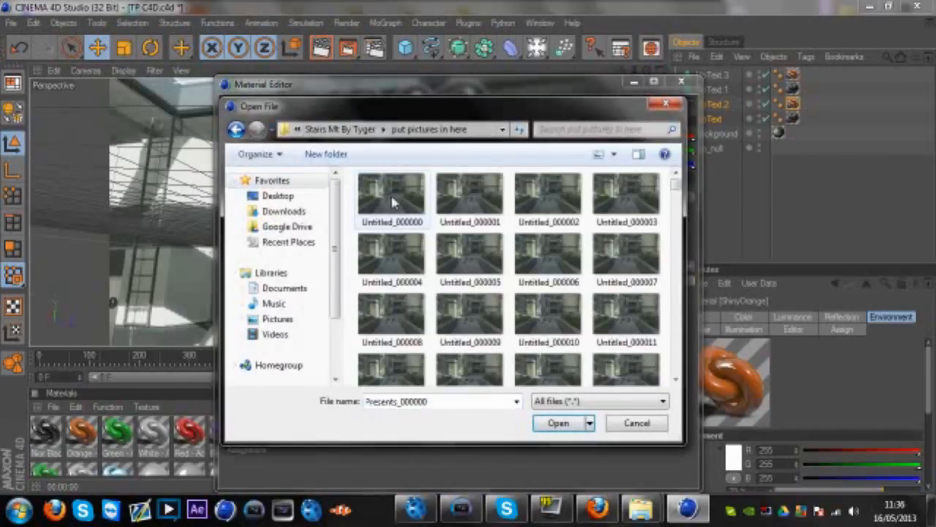
double_click(393, 204)
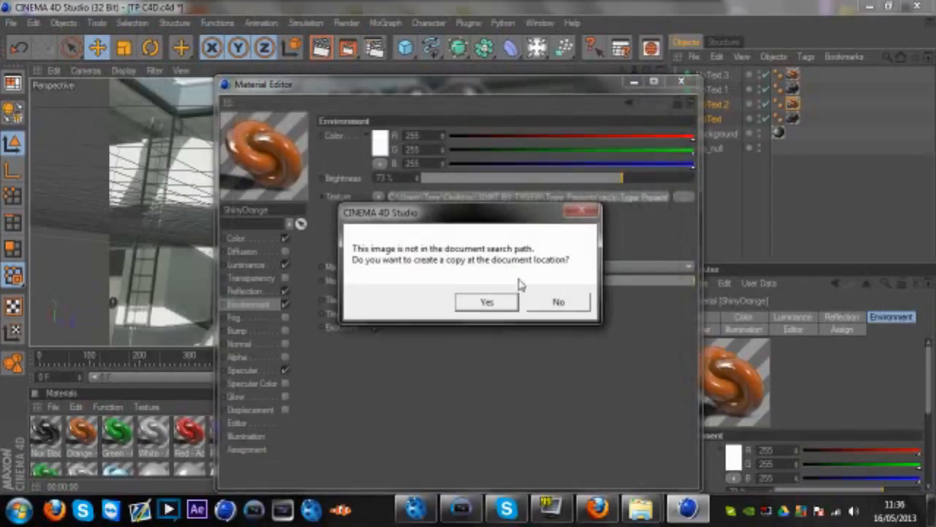
left_click(504, 299)
Calculate the animation frame range of ShinyOrange's environment image sequence and close the material editor
left_click(388, 229)
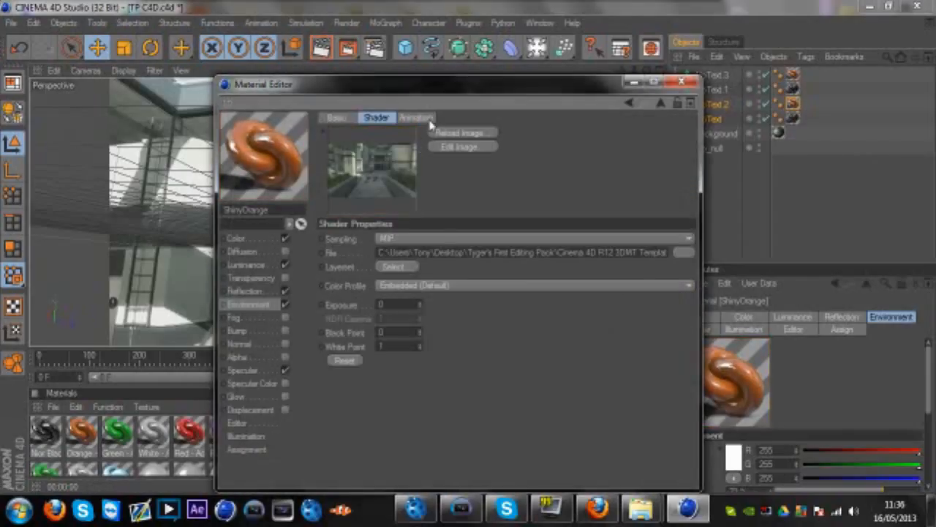
left_click(419, 117)
left_click(342, 355)
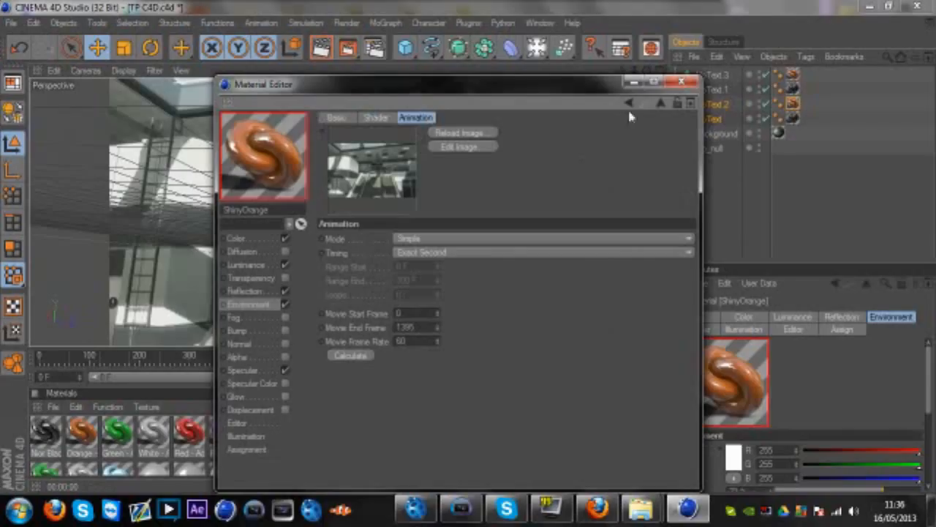
left_click(682, 81)
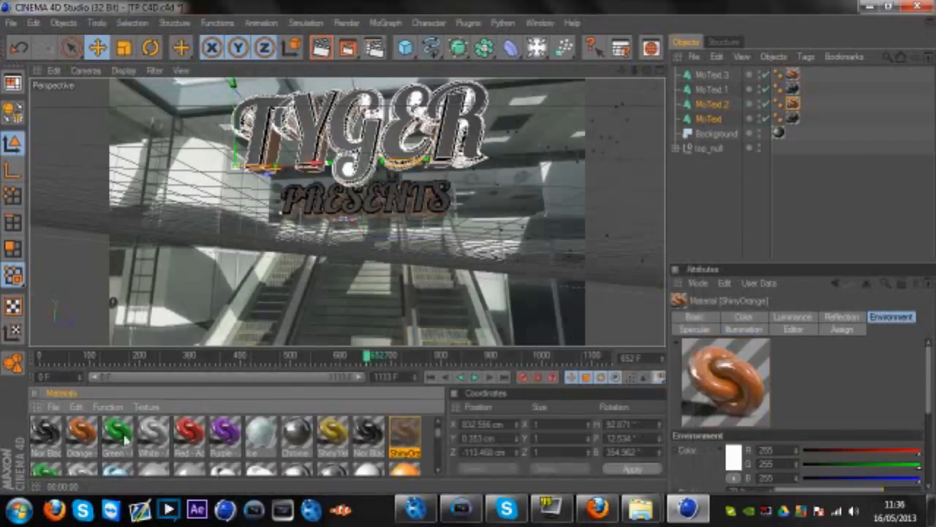
Replace the Faze Drag material's environment texture with the stairs sequence's first image, without copying it to the document location
double_click(792, 118)
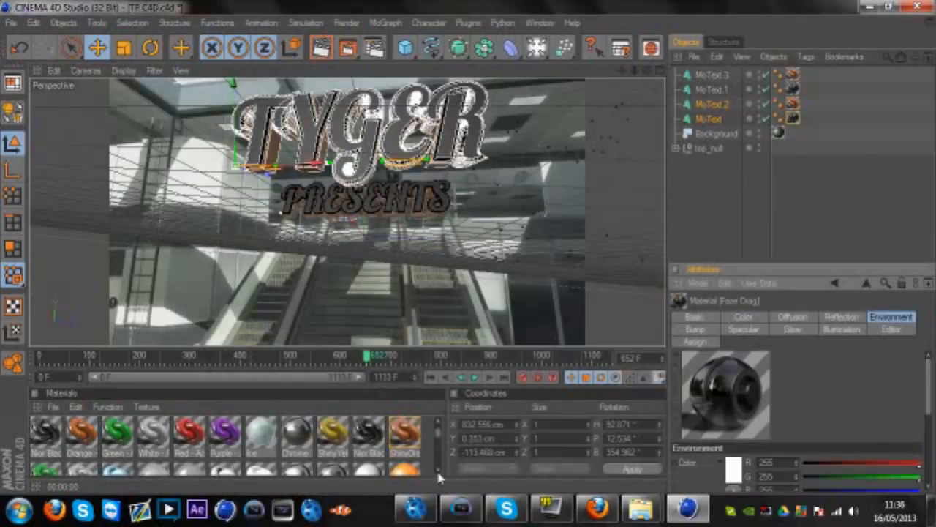
scroll(439, 477, "down", 10)
scroll(439, 477, "down", 6)
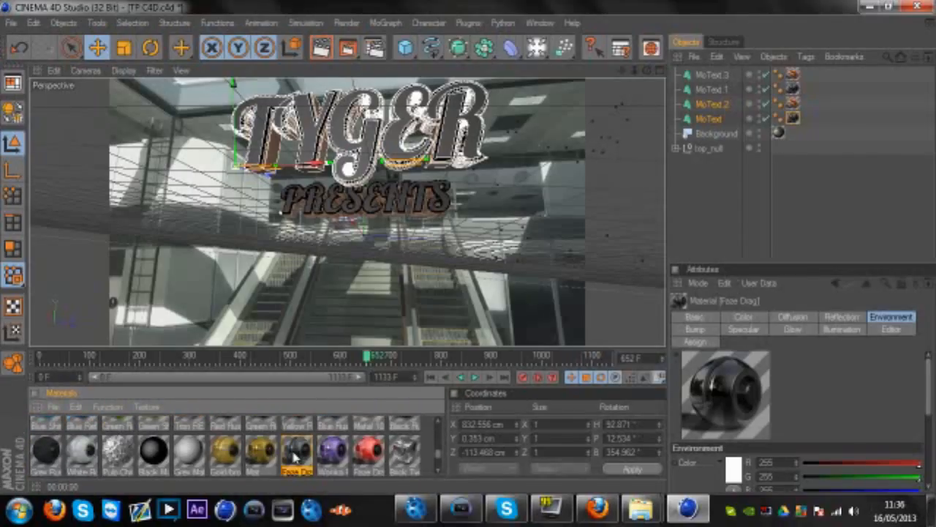
double_click(295, 452)
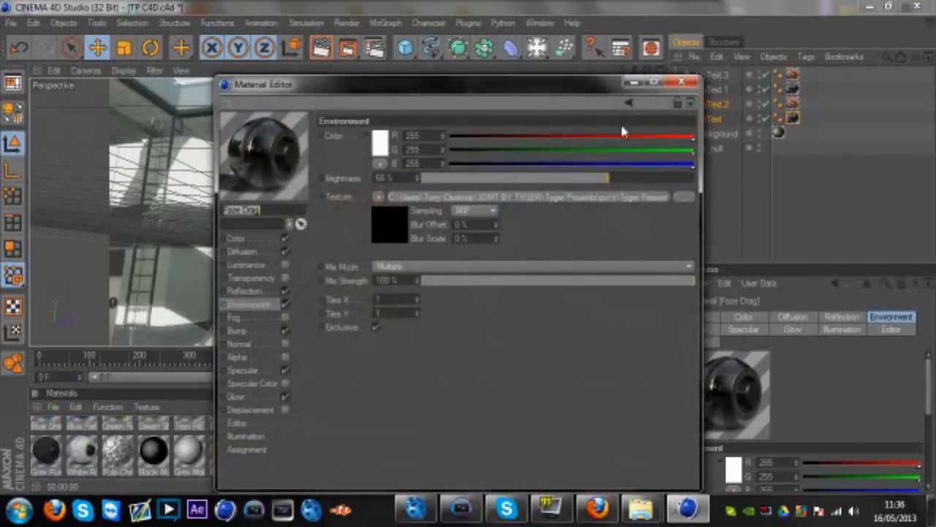
left_click(682, 200)
left_click(559, 420)
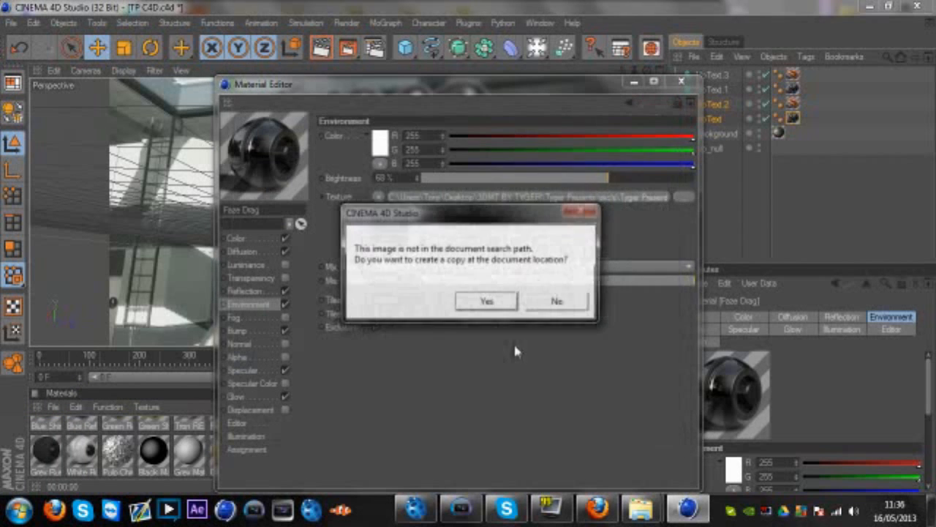
left_click(559, 302)
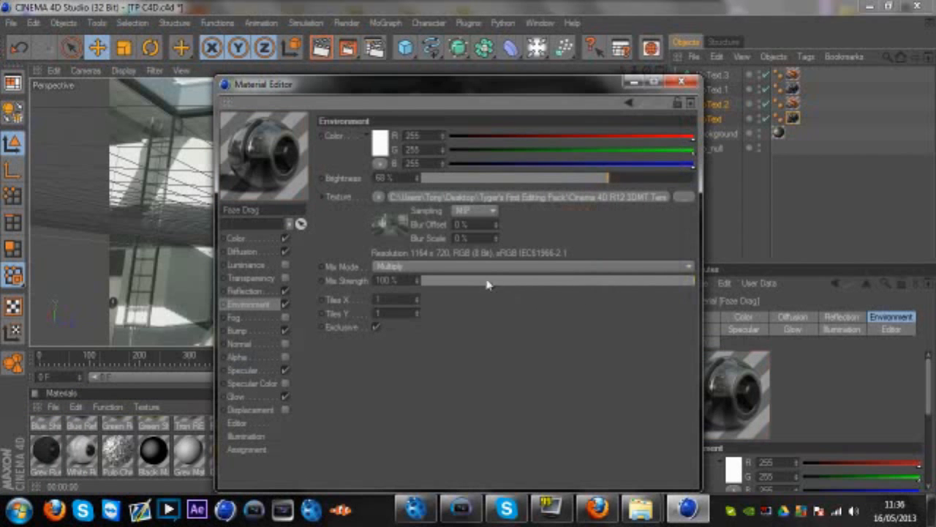
Calculate the animation frame range of Faze Drag's environment image sequence and close the material editor
left_click(390, 227)
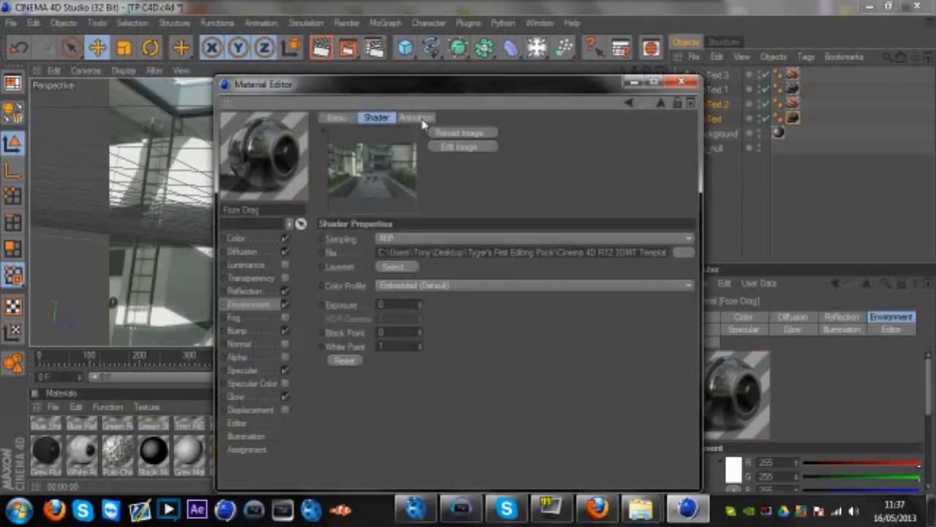
left_click(416, 117)
left_click(349, 355)
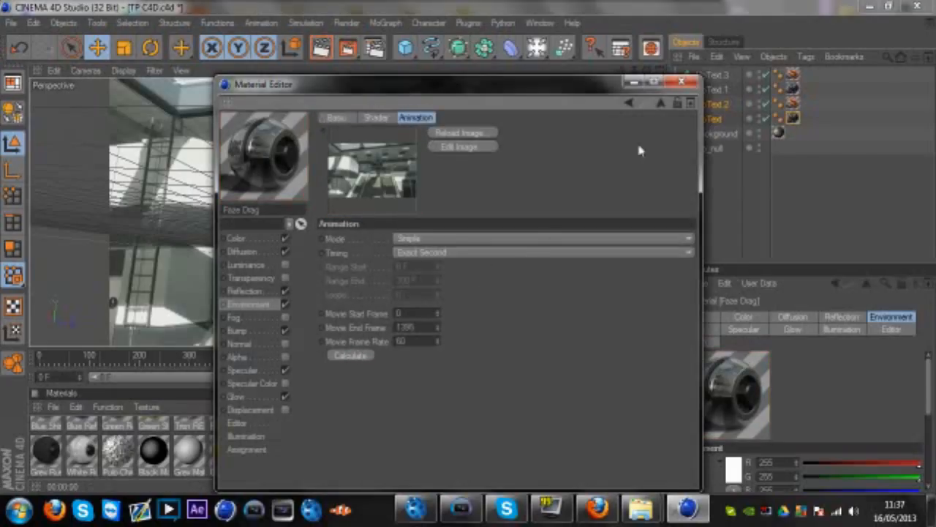
left_click(681, 82)
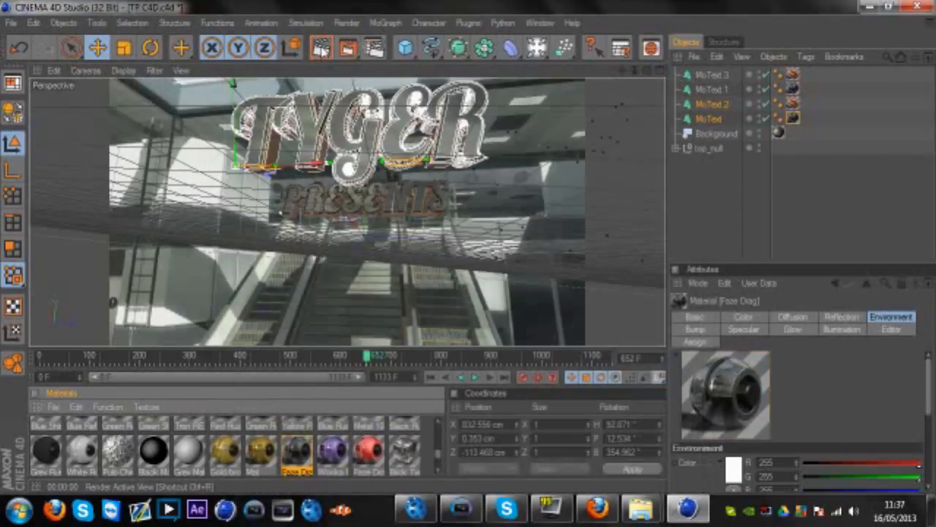
Preview-render the view at frame 652, then scrub through frames 290 and 827 to check the text reflections
left_click(319, 49)
left_click(292, 224)
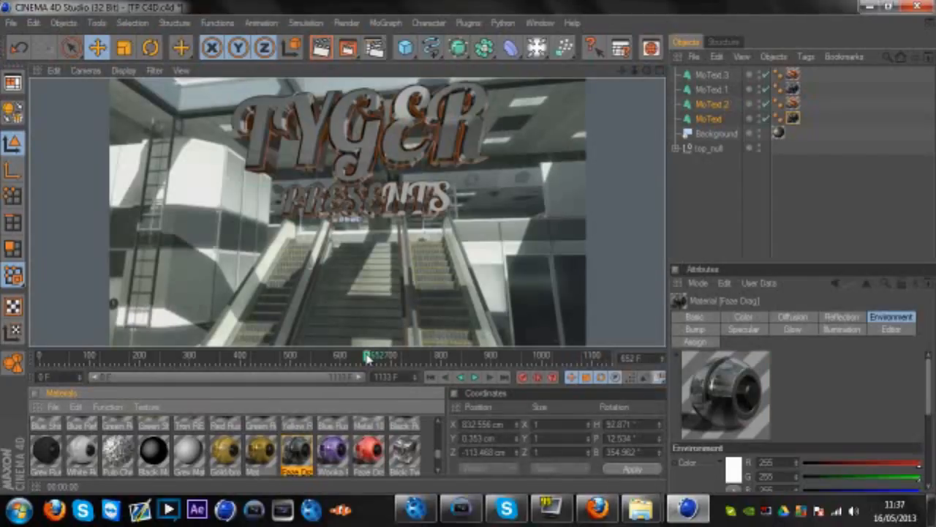
left_click_drag(368, 356, 185, 353)
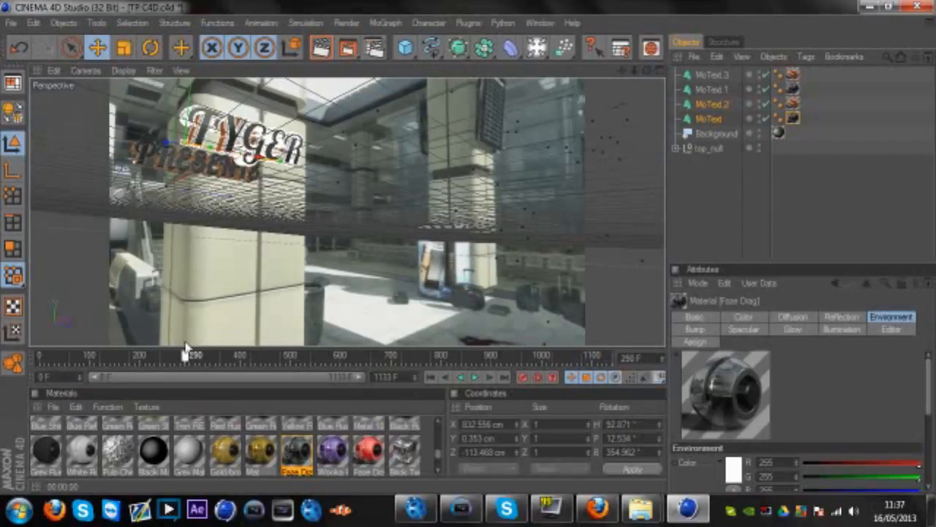
left_click_drag(186, 350, 458, 374)
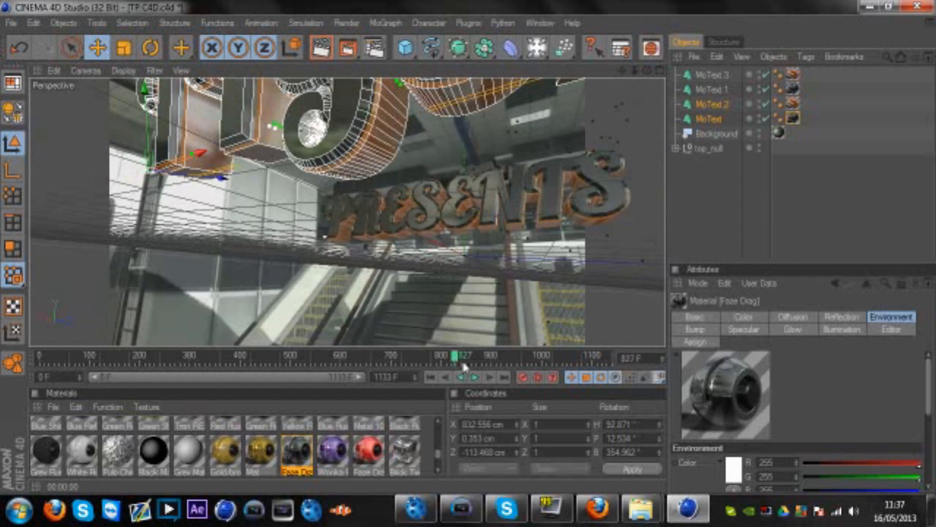
Quit Cinema 4D without saving the TP C4D project
left_click(917, 6)
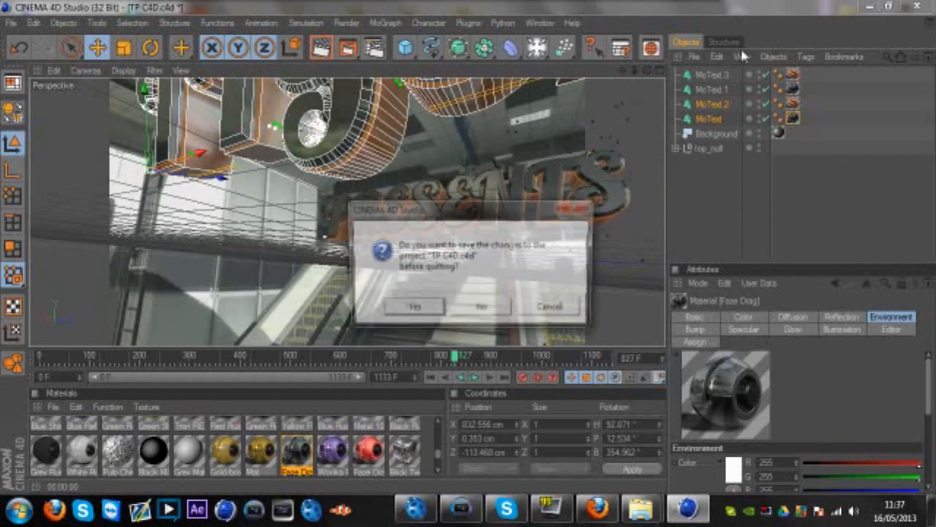
left_click(482, 309)
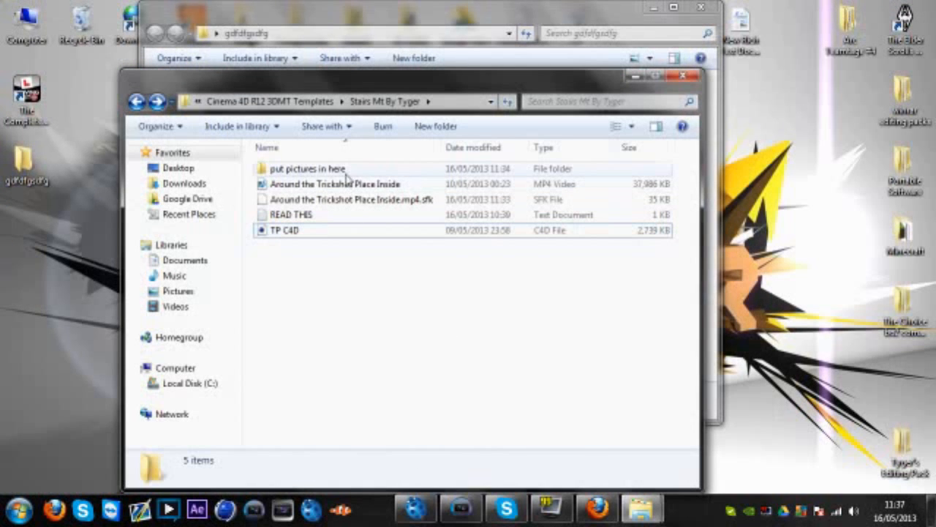
Delete all the Untitled JPEG frames from the "put pictures in here" folder and close the open folder windows
double_click(296, 171)
left_click(293, 178)
left_click_drag(693, 157, 692, 444)
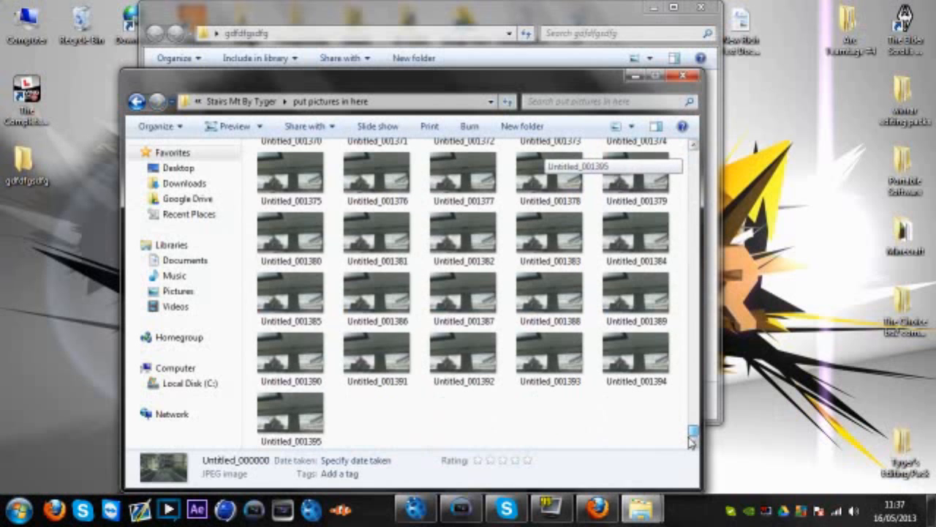
left_click(300, 414, "shift")
key("Delete")
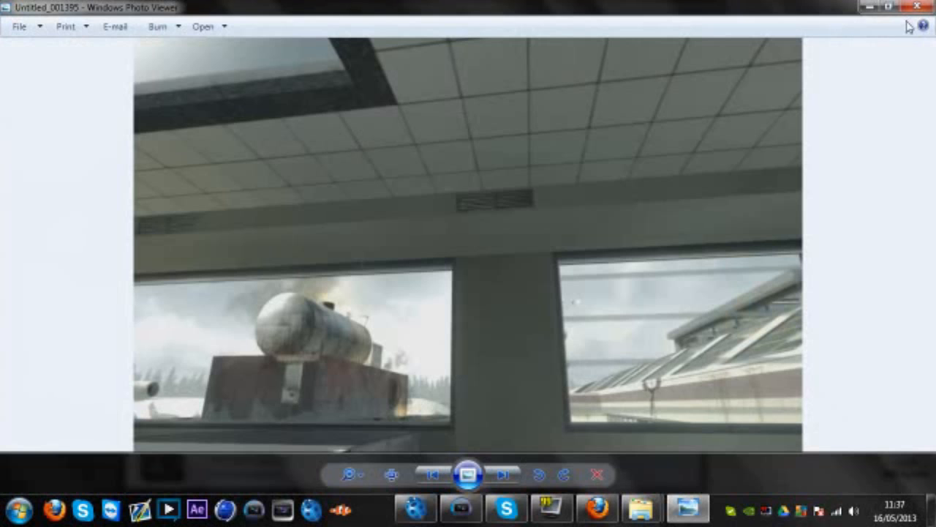
left_click(917, 6)
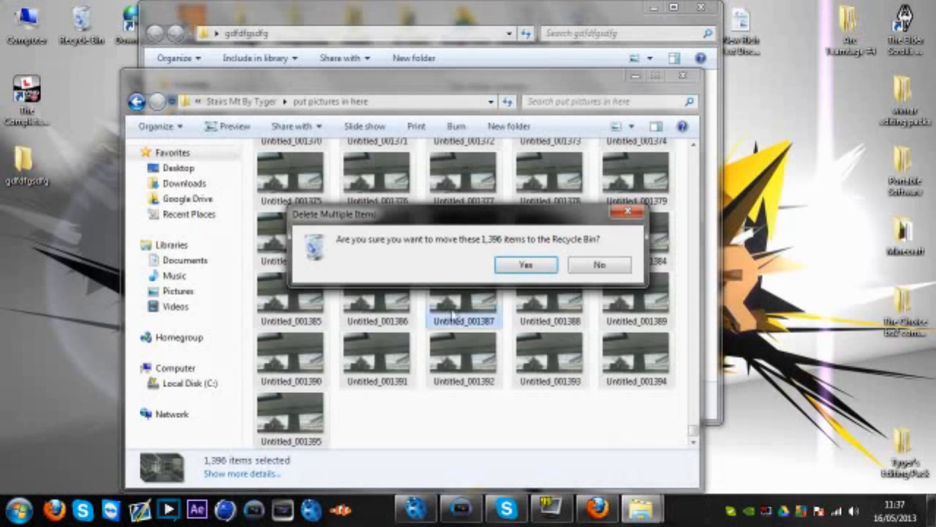
left_click(529, 267)
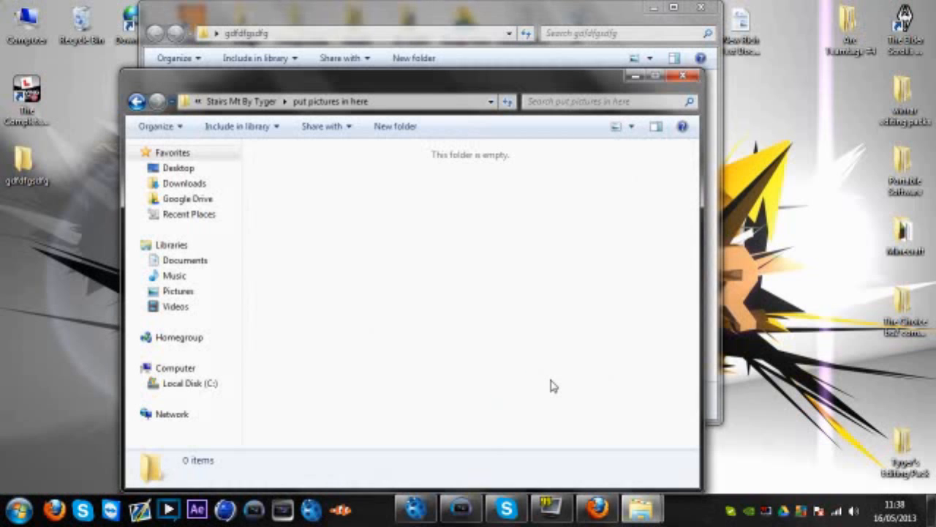
left_click(682, 76)
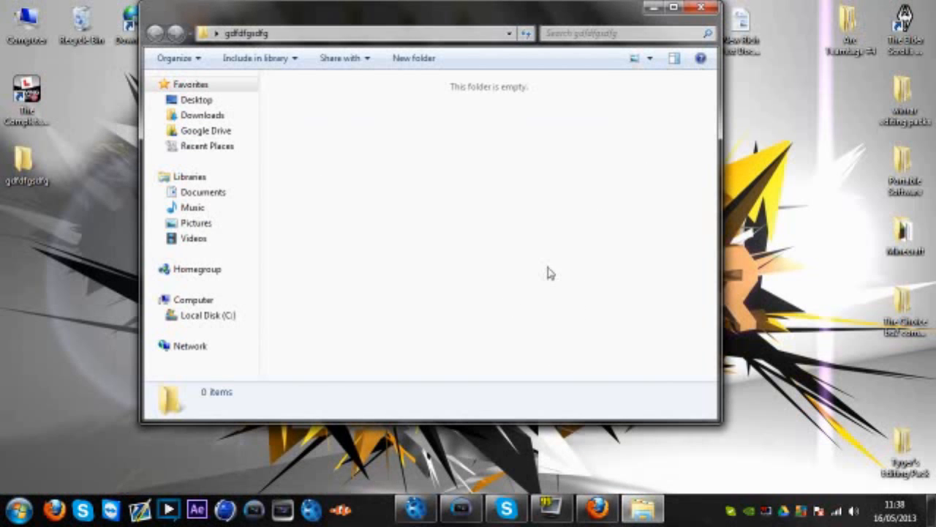
left_click(700, 7)
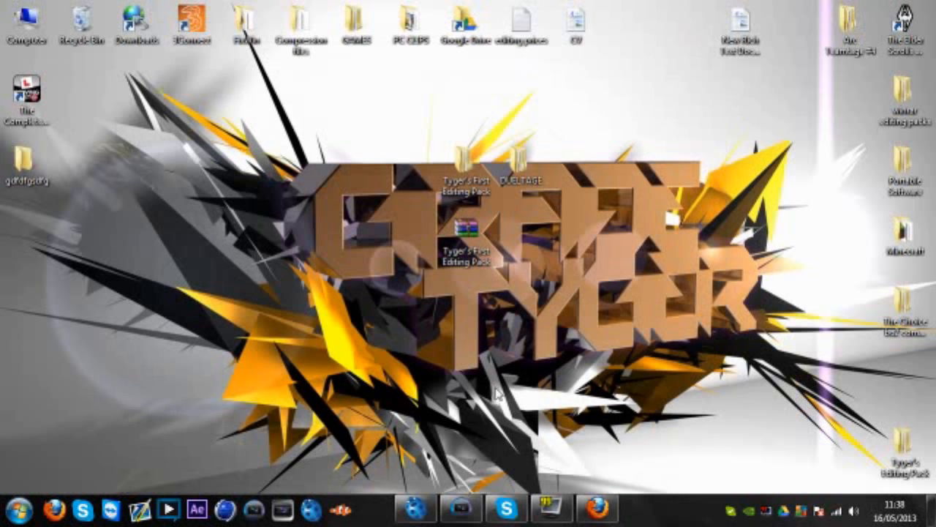
Switch to Vegas Pro, split the stairs clip at 00:00:10;20 and 00:00:13;00, and delete everything after the second cut
left_click(461, 508)
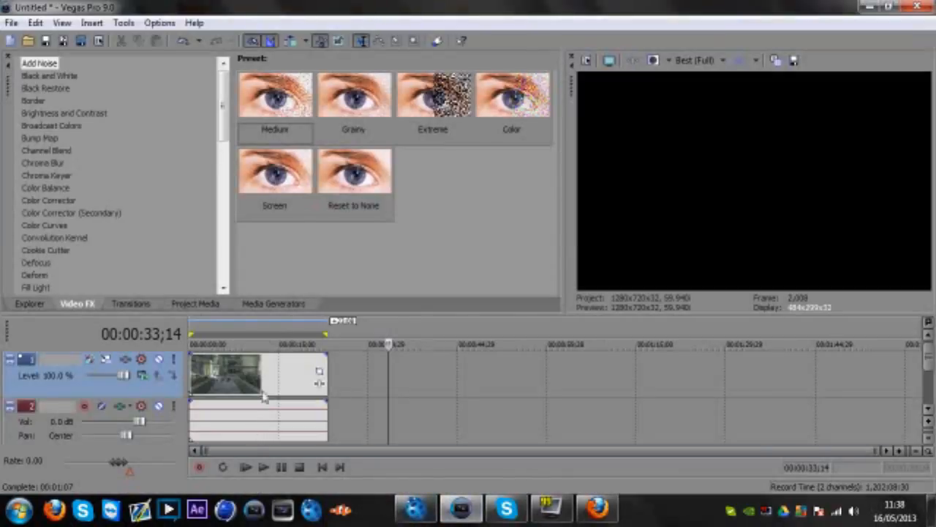
left_click(277, 378)
left_click(229, 380)
left_click(252, 377)
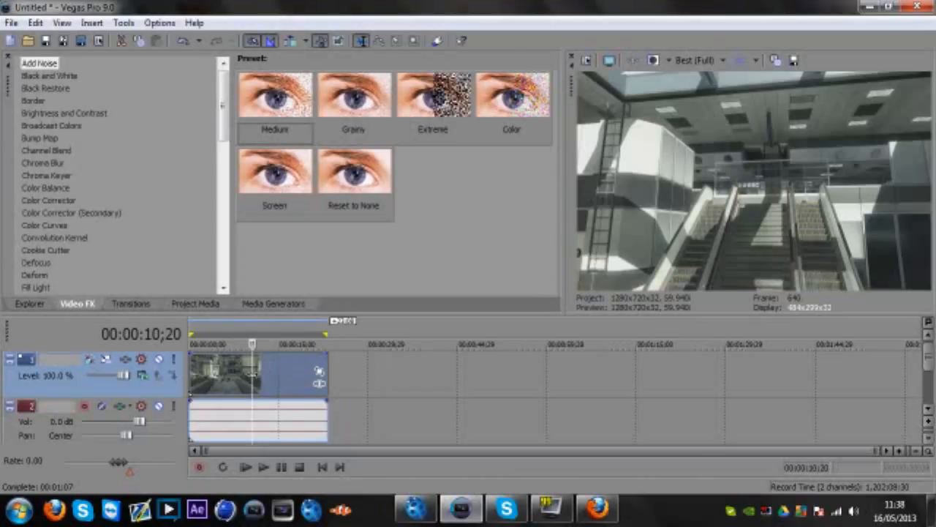
key("s")
left_click(267, 379)
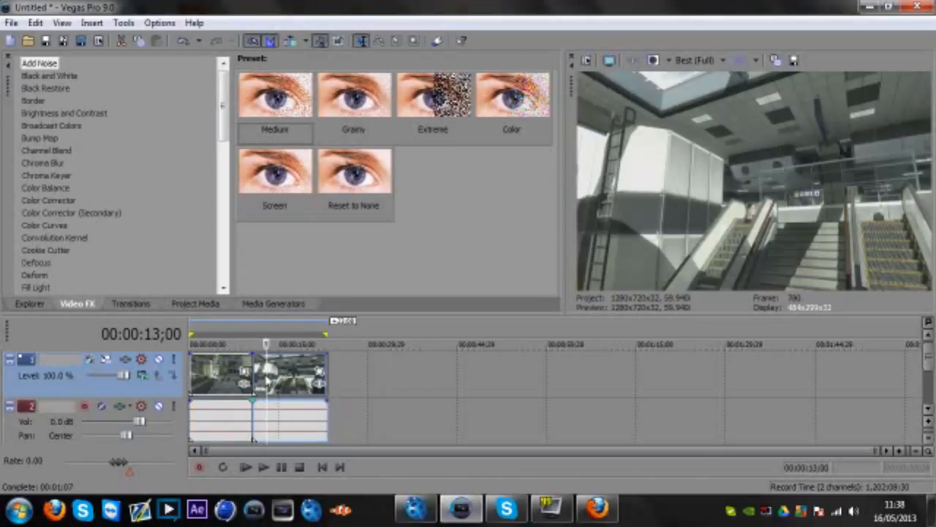
key("s")
key("Delete")
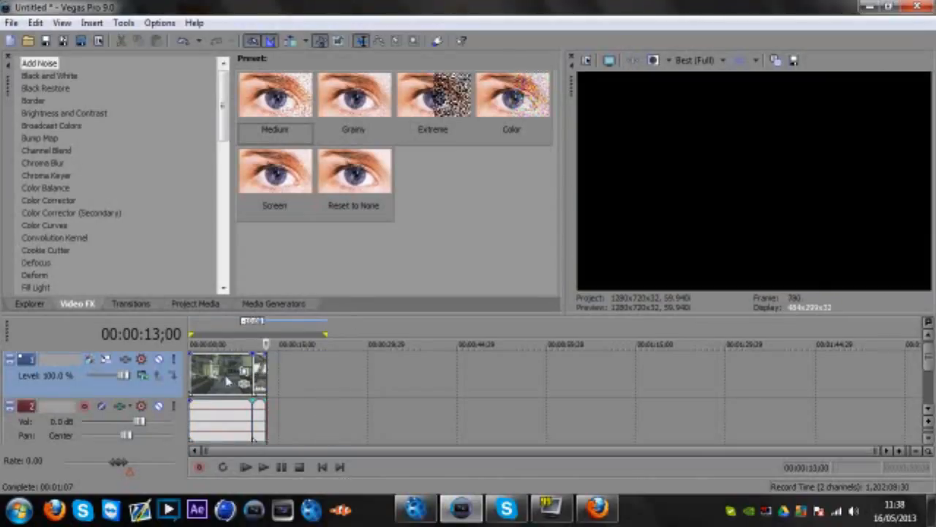
Remove the opening segment and the leftover audio, keeping only the middle video segment at the start of the timeline
left_click(215, 380)
key("Delete")
left_click(259, 411)
key("Delete")
left_click_drag(260, 388, 166, 381)
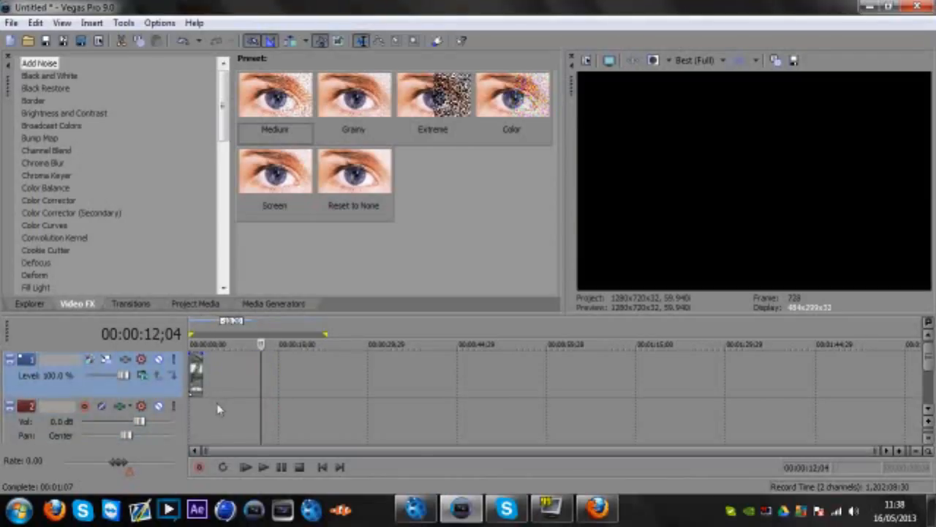
Set the loop region to the trimmed stairs clip's length and open the Render As settings
left_click(195, 377)
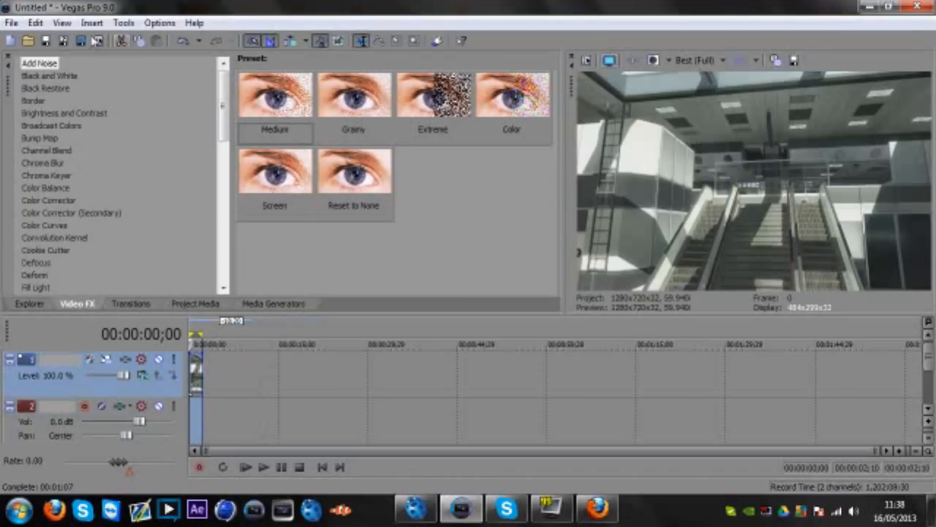
left_click(11, 23)
left_click(66, 128)
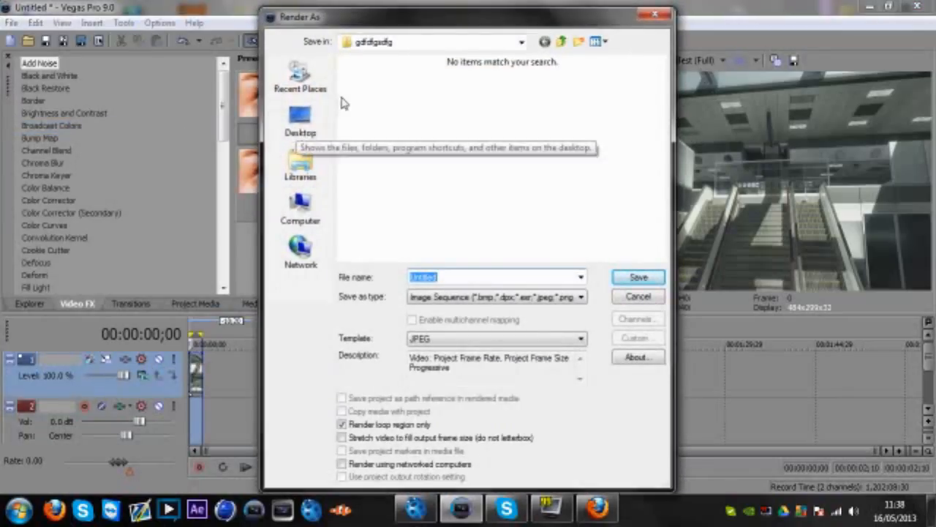
Browse to the Desktop in the save dialog and delete the old gdfdfgsdfg folder
left_click(300, 121)
scroll(516, 196, "down", 4)
scroll(517, 196, "down", 5)
scroll(407, 130, "up", 3)
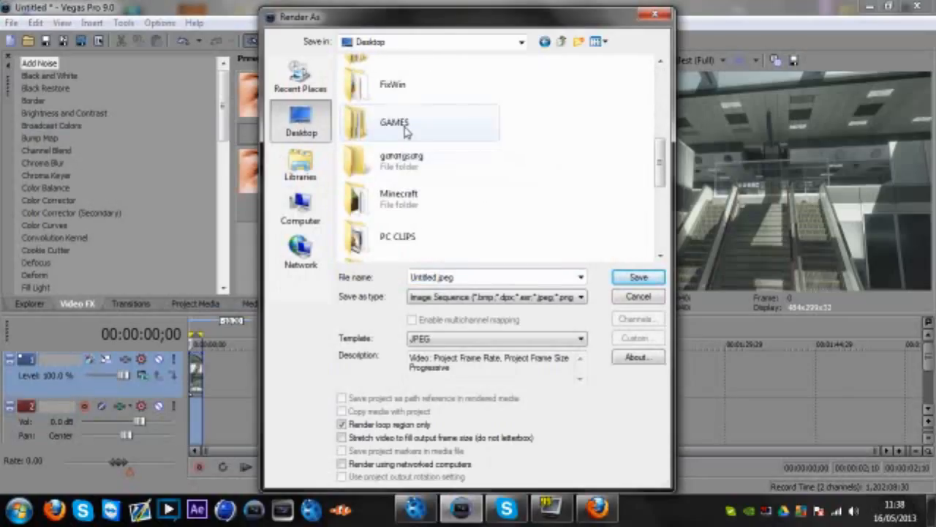
left_click(401, 160)
key("Delete")
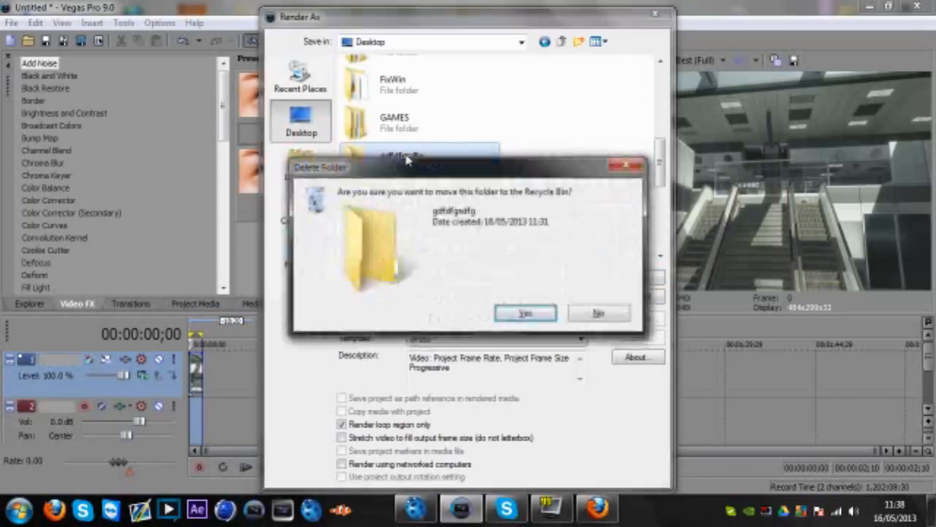
key("Return")
Create a new folder named 3dmt on the Desktop and open it as the render destination
right_click(558, 188)
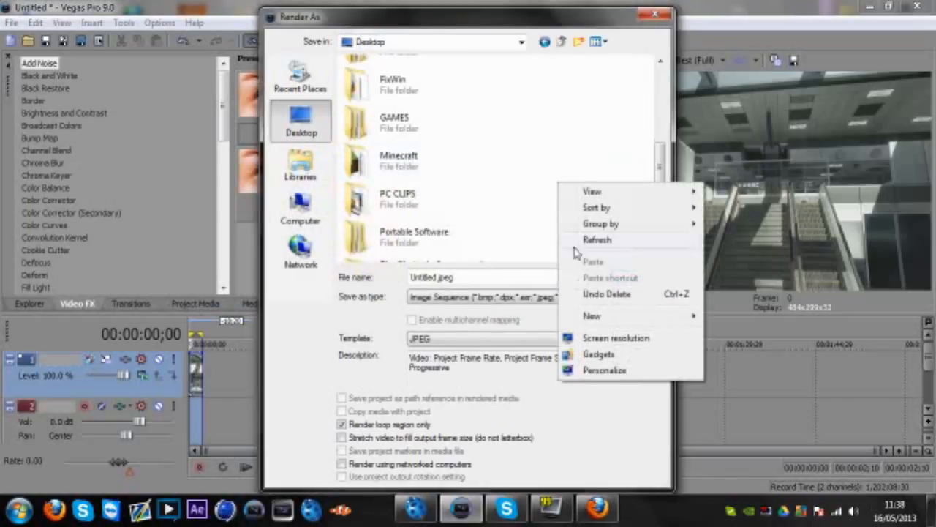
mouse_move(582, 316)
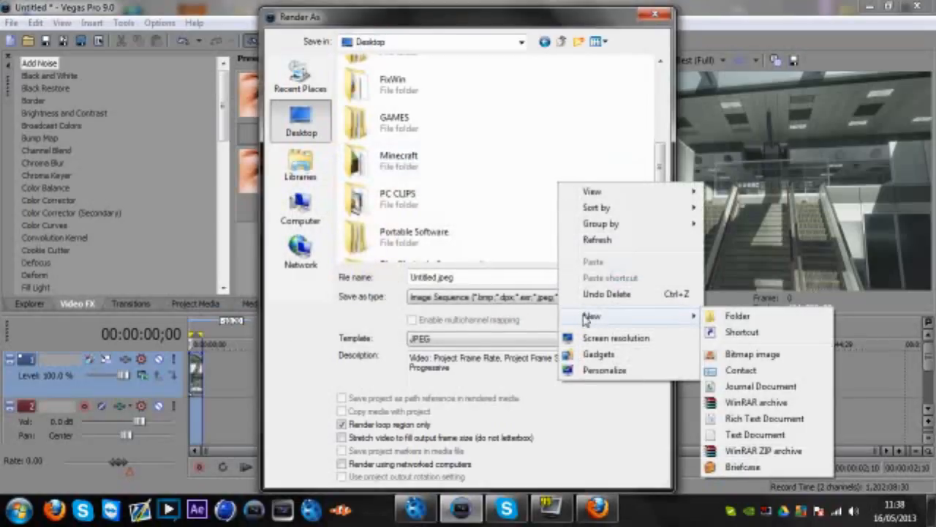
left_click(728, 316)
type("3dmt")
key("Return")
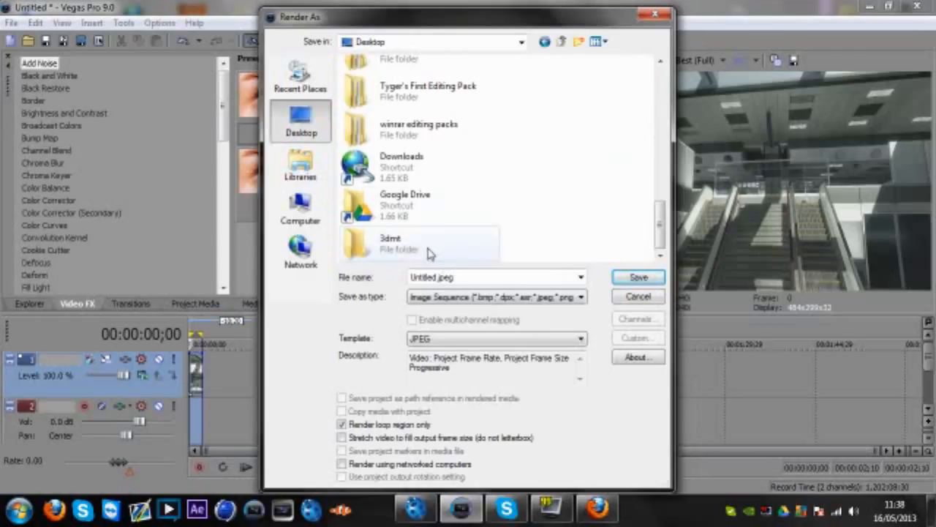
double_click(429, 250)
Render the loop region as an image sequence named "test 1" using the JPEG template
left_click_drag(457, 278, 365, 280)
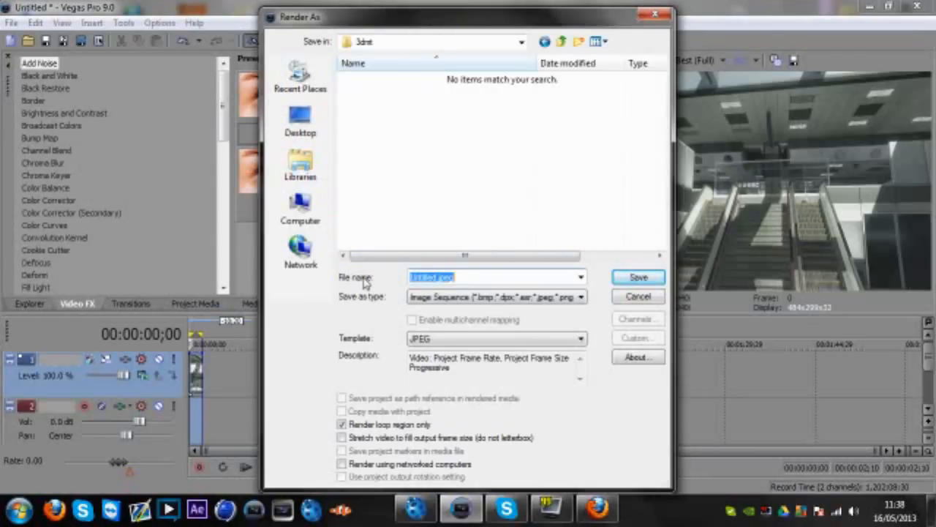
type("test 1")
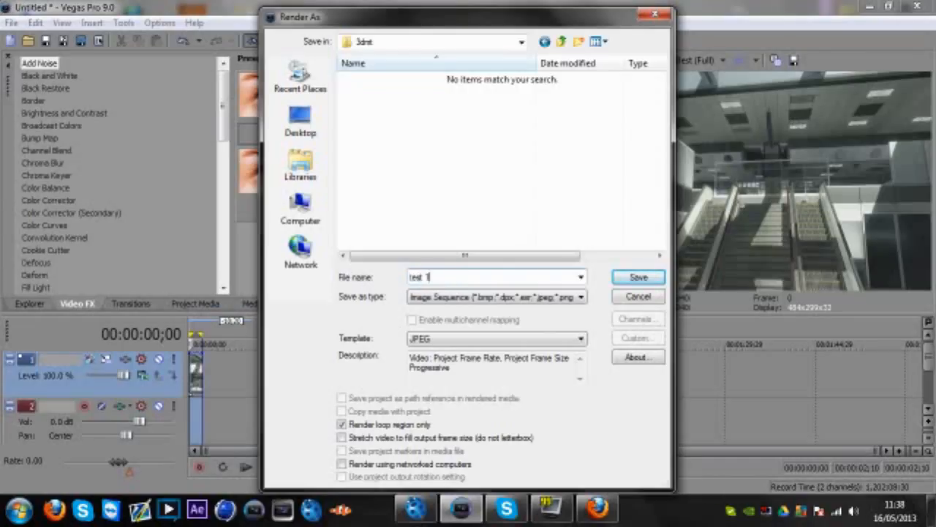
left_click(437, 298)
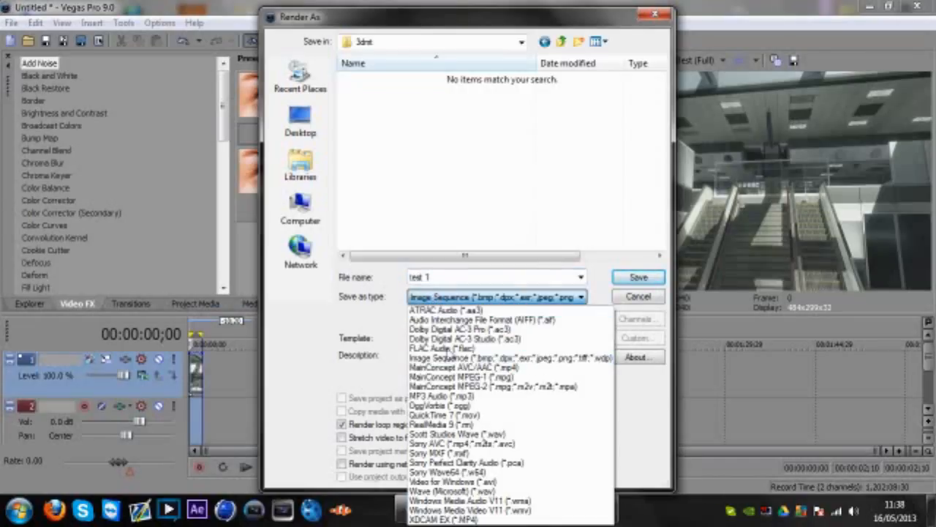
left_click(456, 358)
left_click(469, 338)
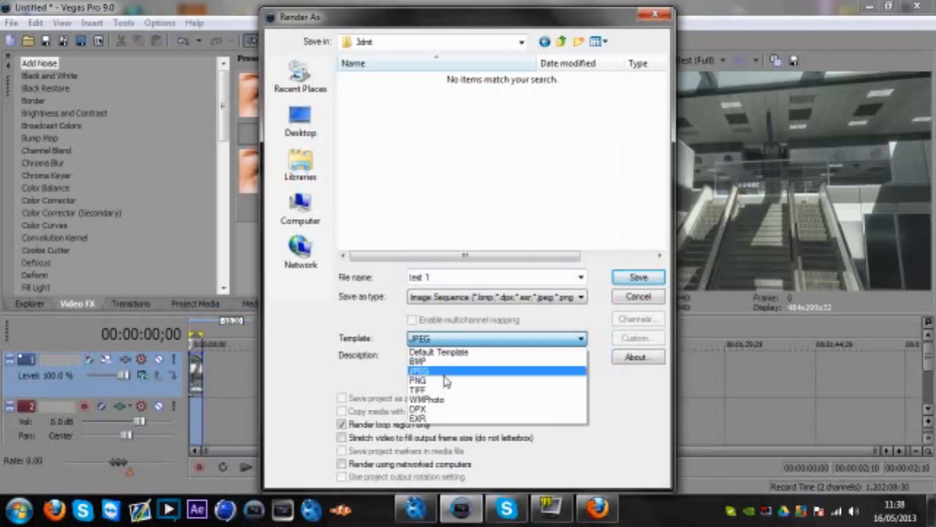
left_click(436, 372)
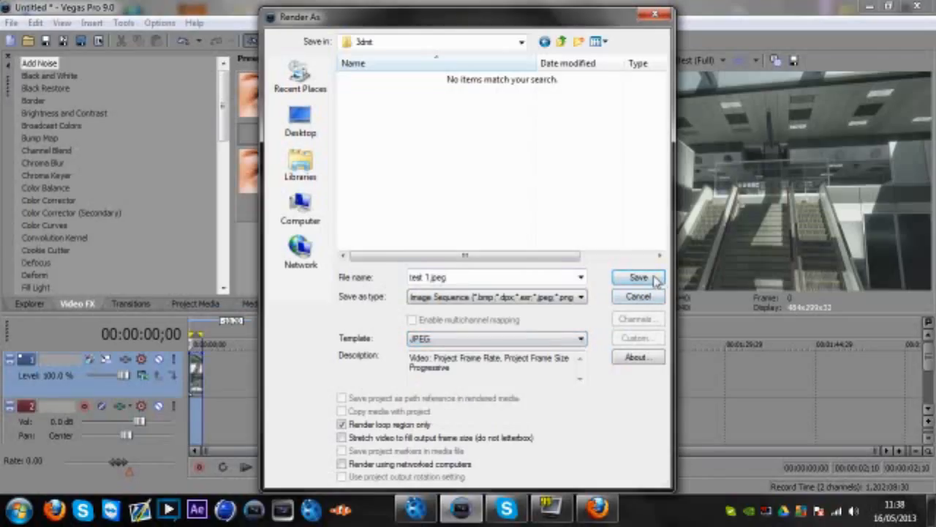
left_click(656, 279)
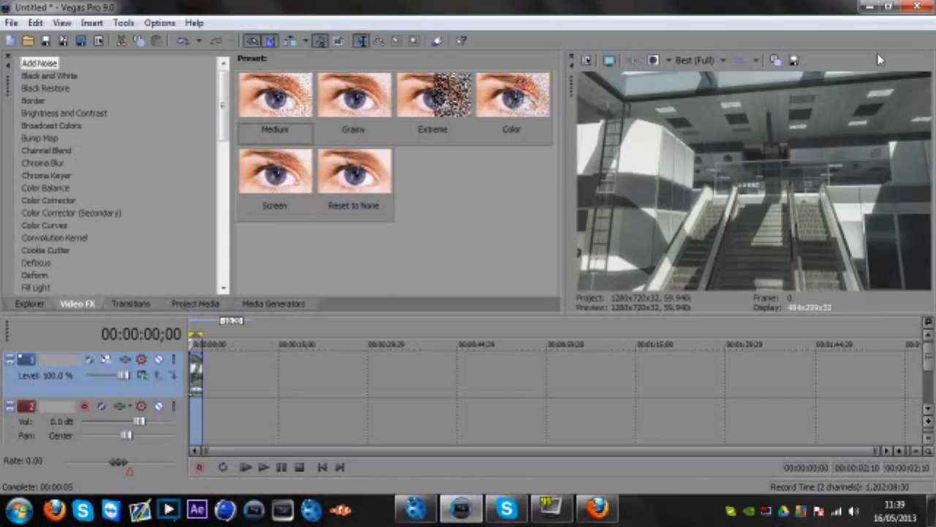
Minimize Vegas Pro, switch to boujou, and scrub the existing camera solve to frame 181
left_click(446, 386)
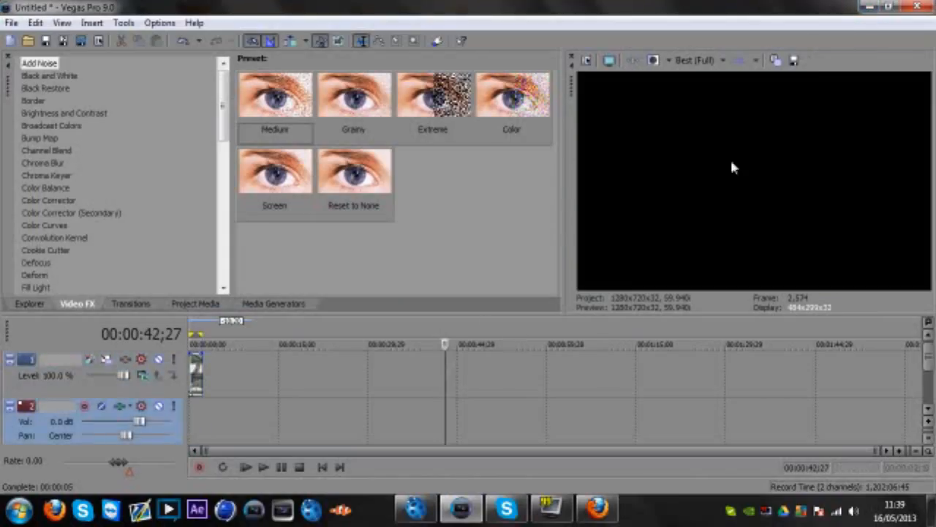
left_click(869, 7)
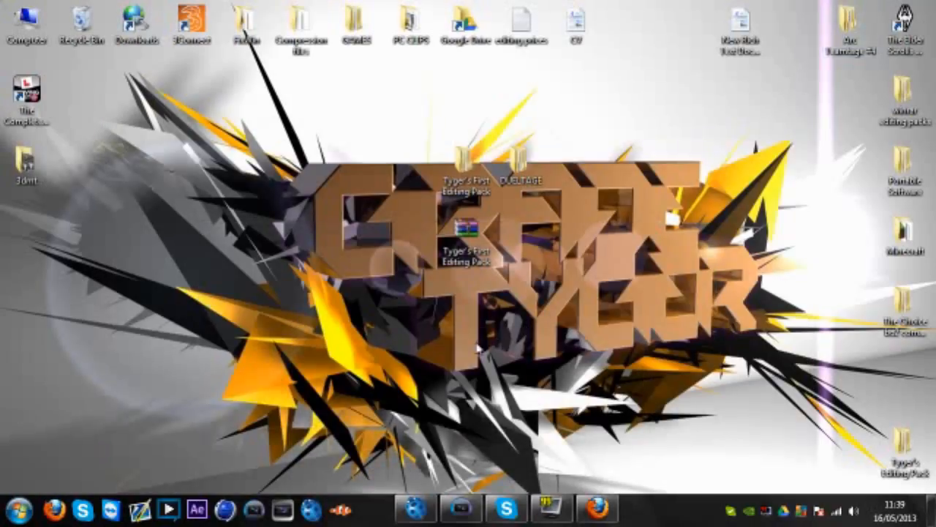
left_click(414, 508)
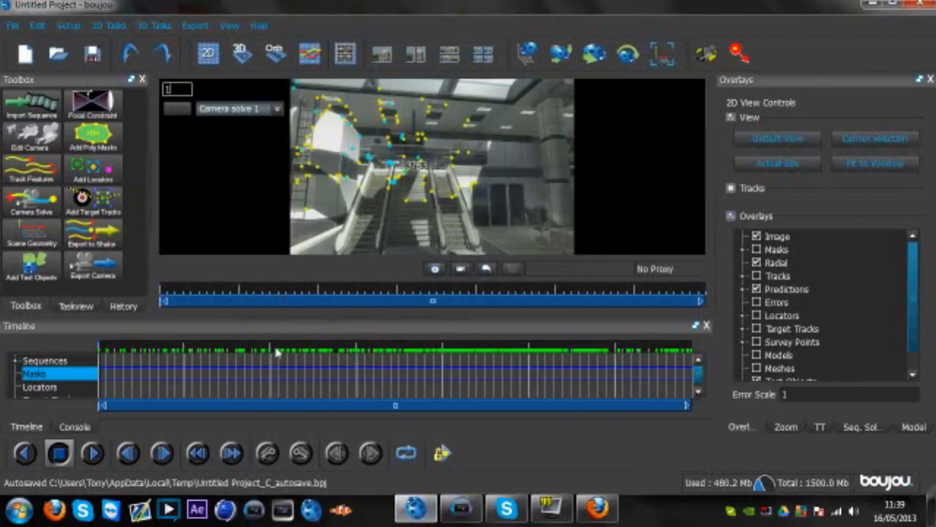
left_click_drag(277, 353, 408, 355)
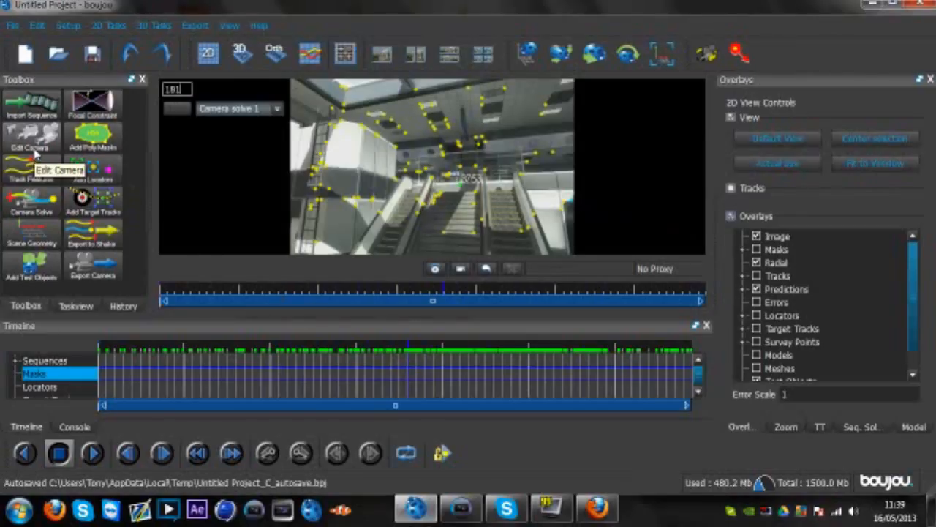
Load the "test 1" JPEG sequence from the 3dmt folder into the existing boujou project
left_click(33, 106)
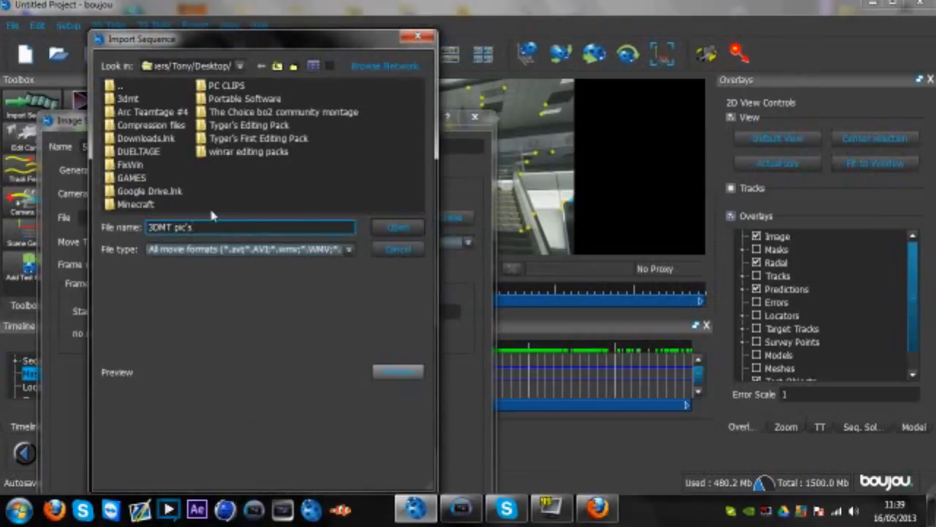
double_click(134, 101)
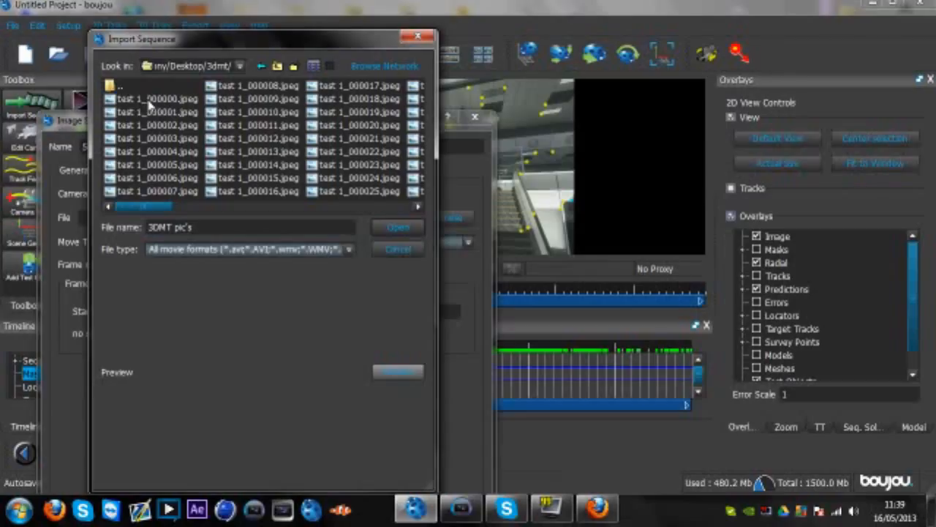
double_click(148, 104)
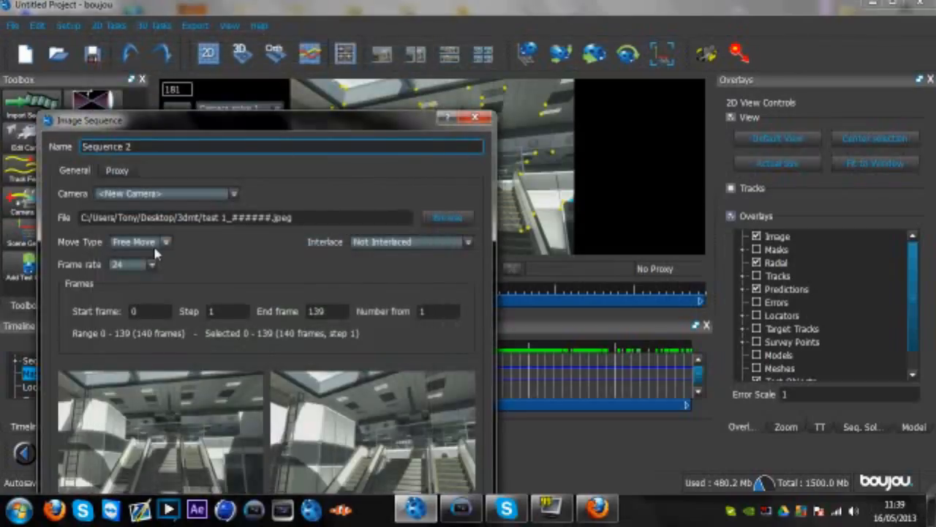
Set the imported sequence's frame rate to 59.94, apply it to the existing project, and close the Image Sequence dialog
left_click(150, 266)
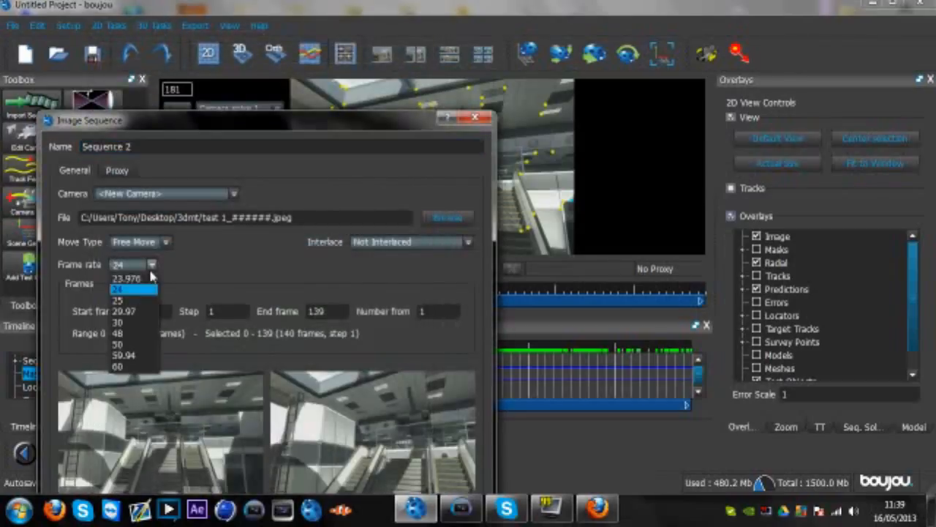
left_click(120, 355)
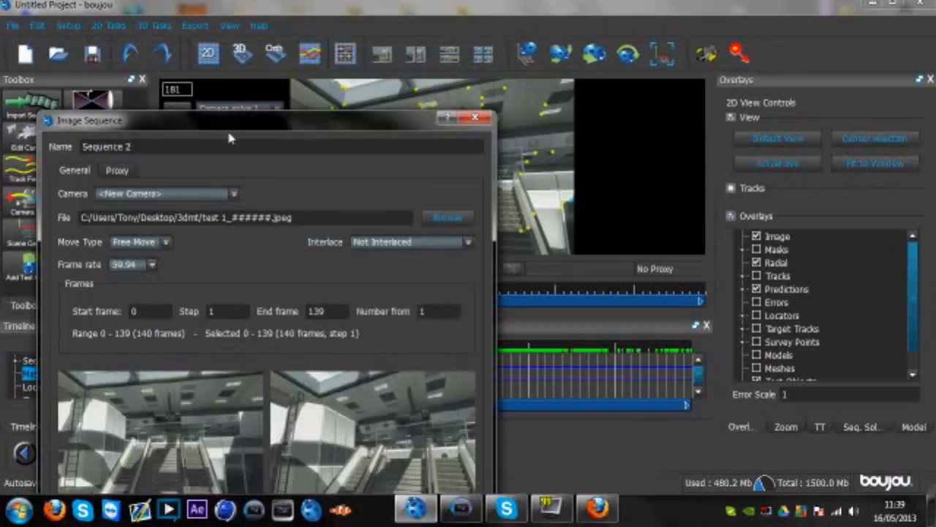
left_click_drag(232, 124, 309, 14)
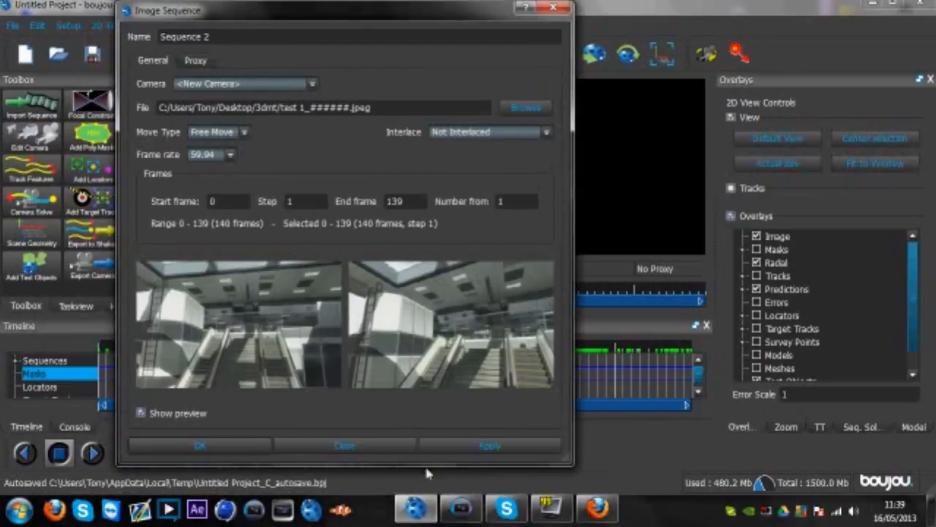
left_click(462, 446)
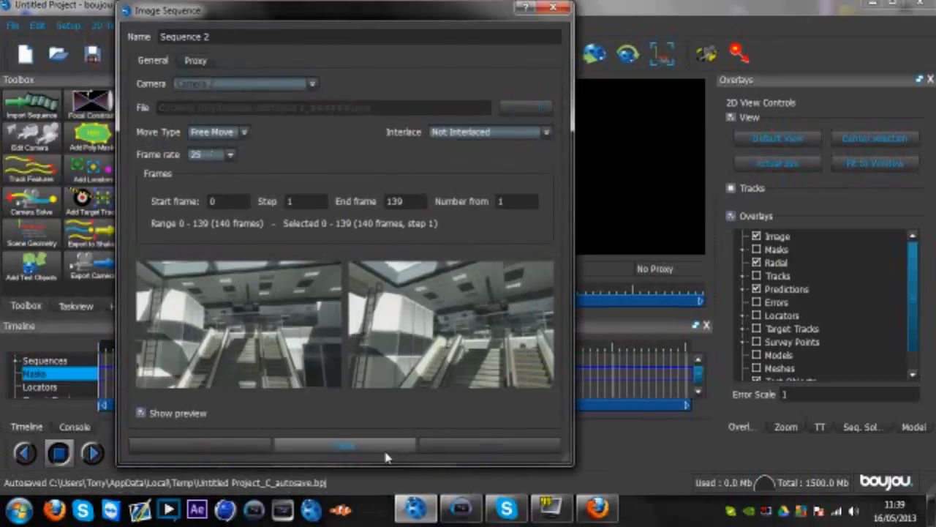
left_click(226, 155)
left_click(216, 260)
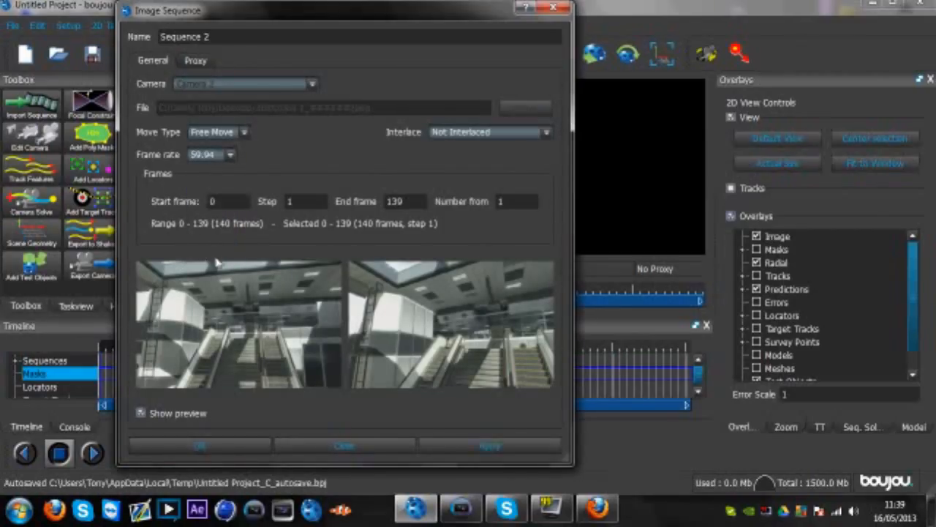
left_click(373, 448)
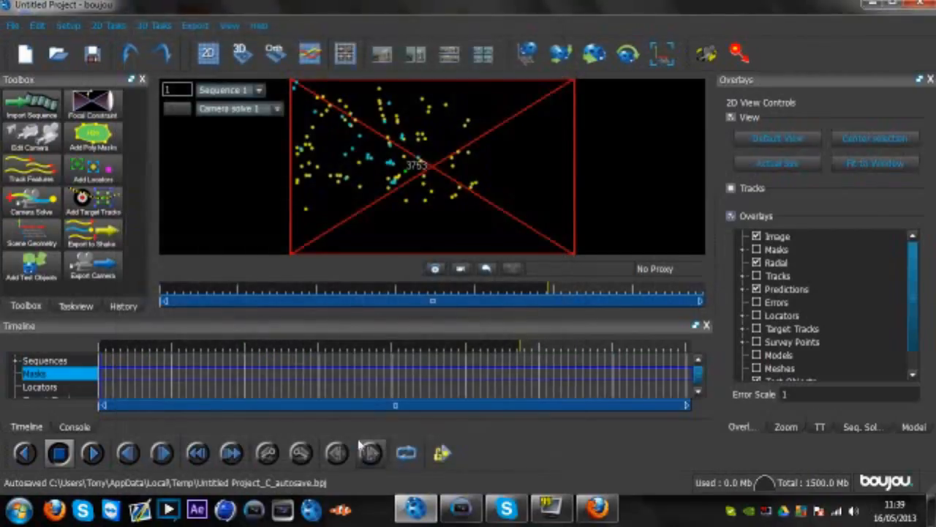
left_click(50, 362)
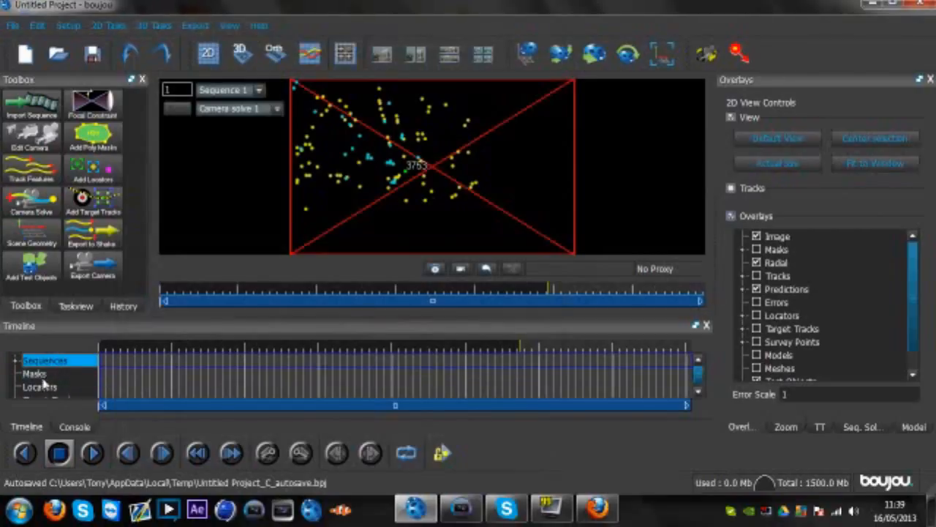
scroll(44, 380, "down", 2)
left_click(37, 392)
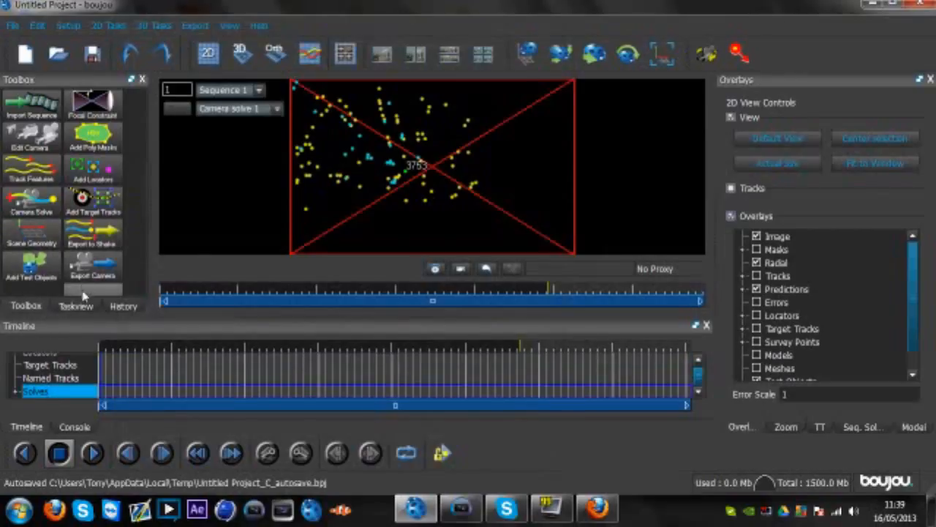
Start a new boujou project, closing the current one, and bring the new project's window to the front
left_click(26, 56)
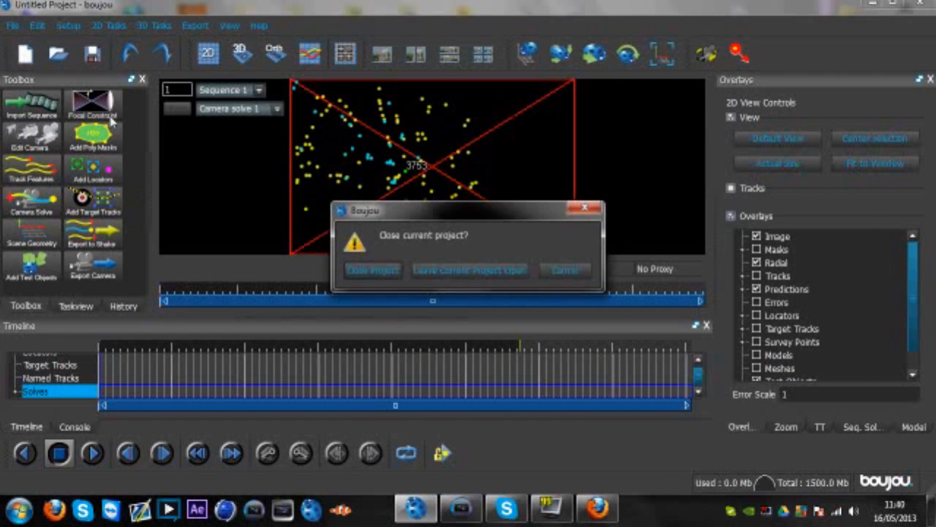
left_click(386, 273)
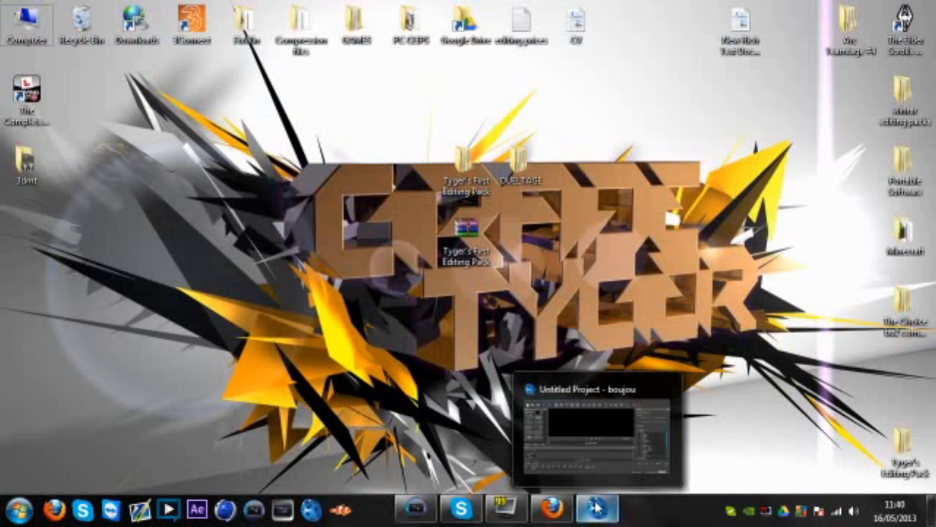
left_click(597, 506)
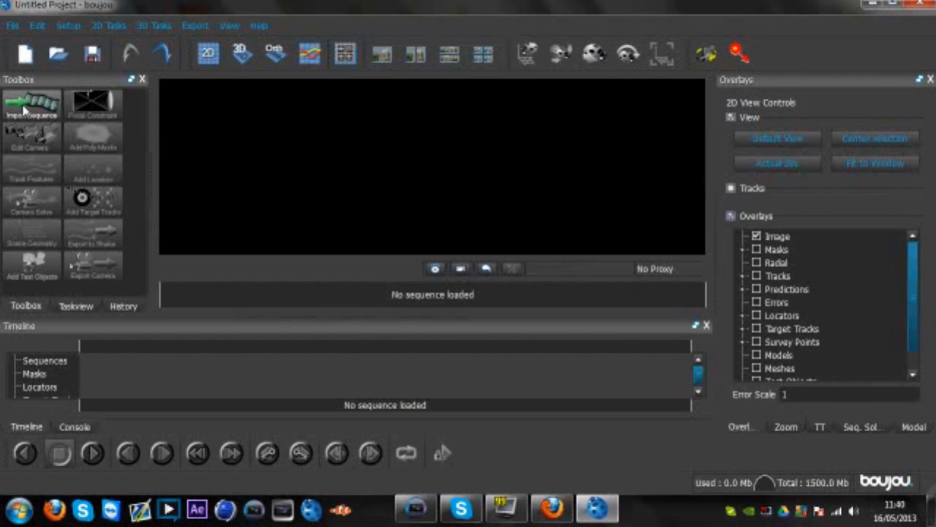
Import the "test 1" JPEG sequence from the 3dmt folder on the desktop into the new project
left_click(26, 109)
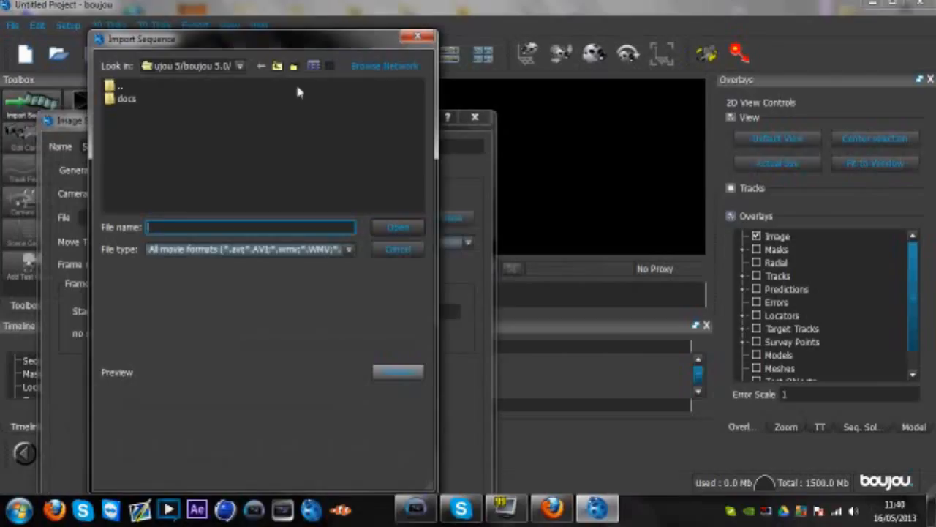
left_click(277, 67)
left_click(277, 67)
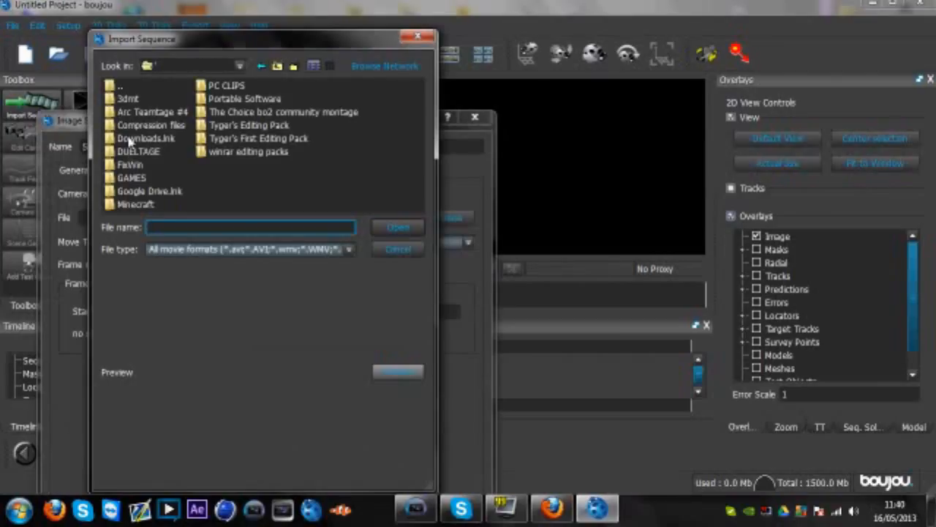
left_click(129, 98)
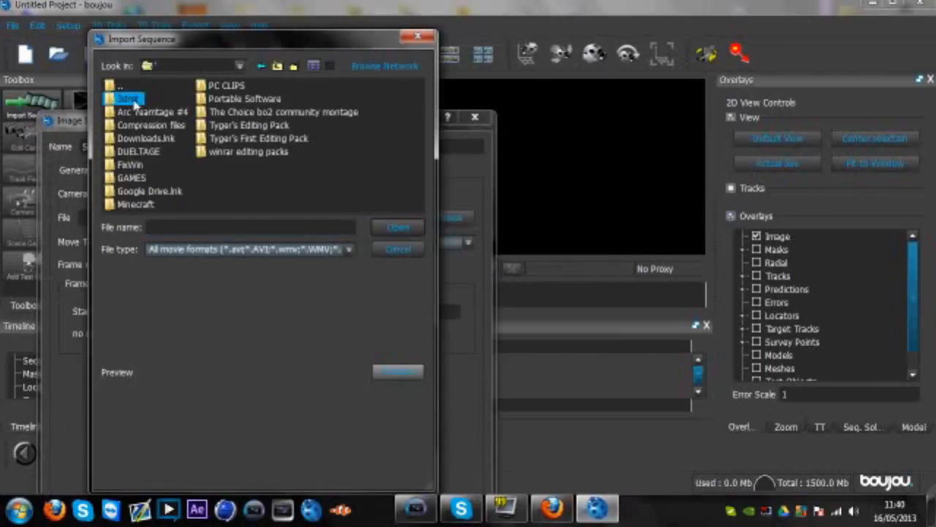
double_click(132, 101)
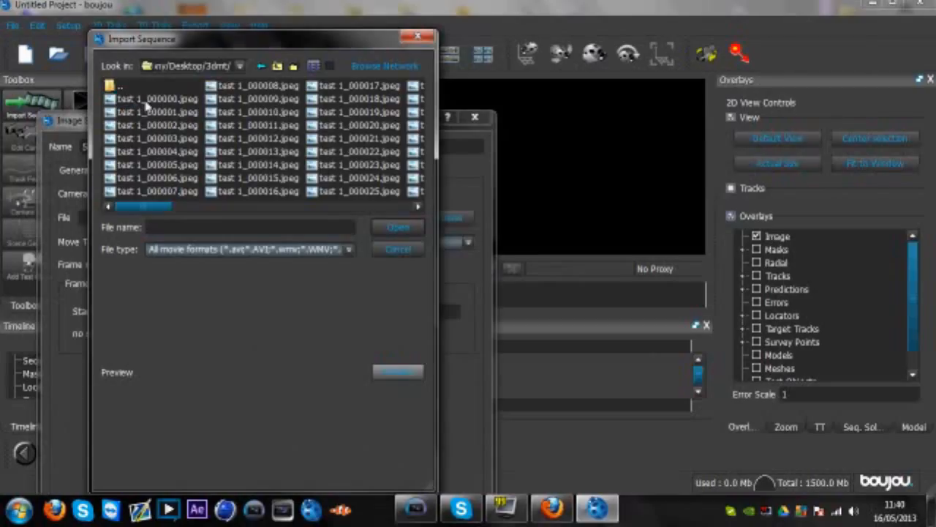
double_click(150, 100)
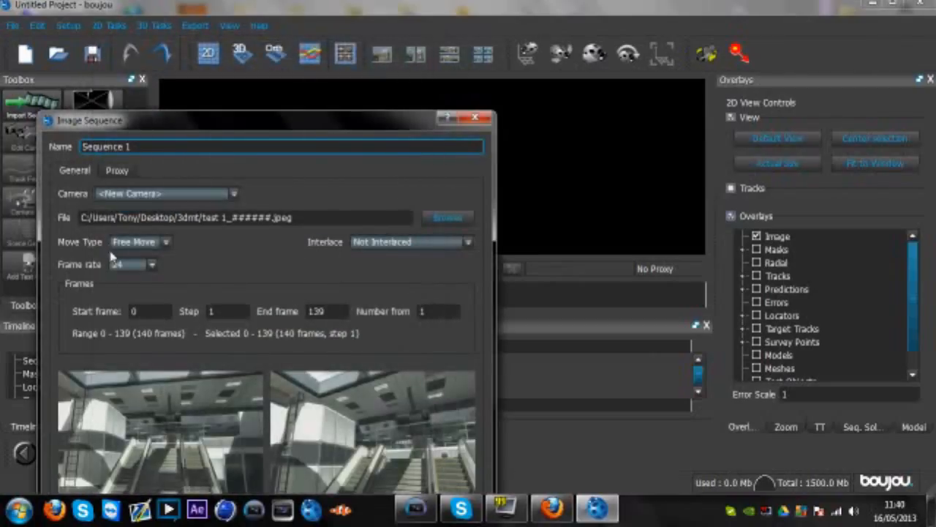
Apply the imported sequence with a frame rate of 59.94, select 59.94 again, and close the Image Sequence settings
left_click(135, 269)
left_click(121, 357)
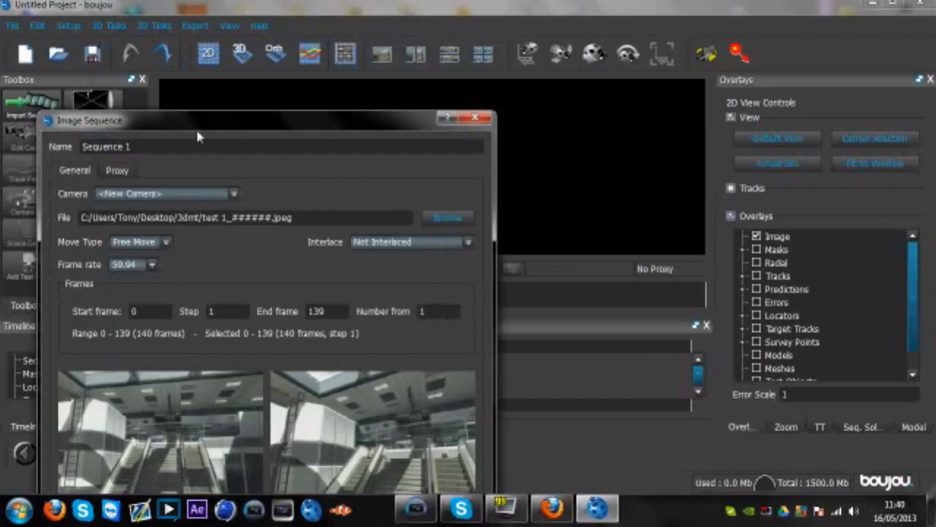
left_click_drag(236, 7, 237, 14)
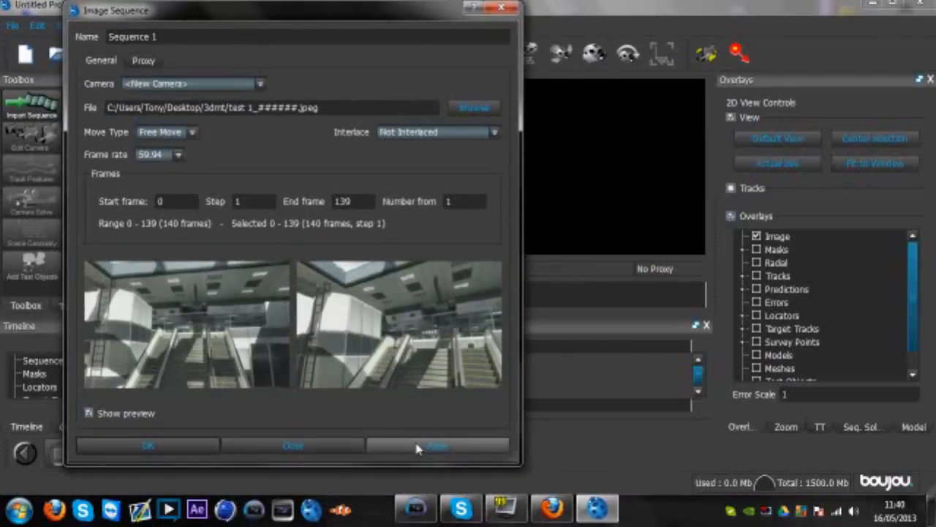
left_click(419, 447)
left_click(162, 157)
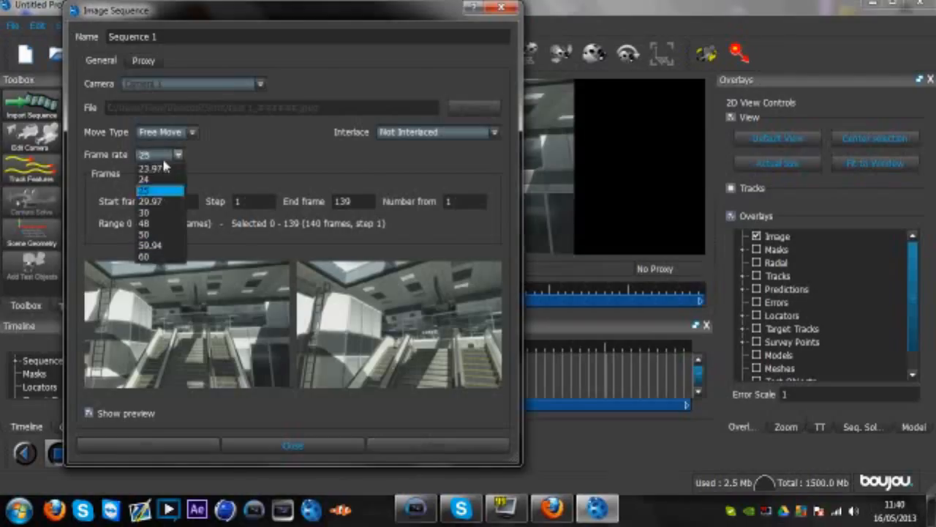
left_click(170, 247)
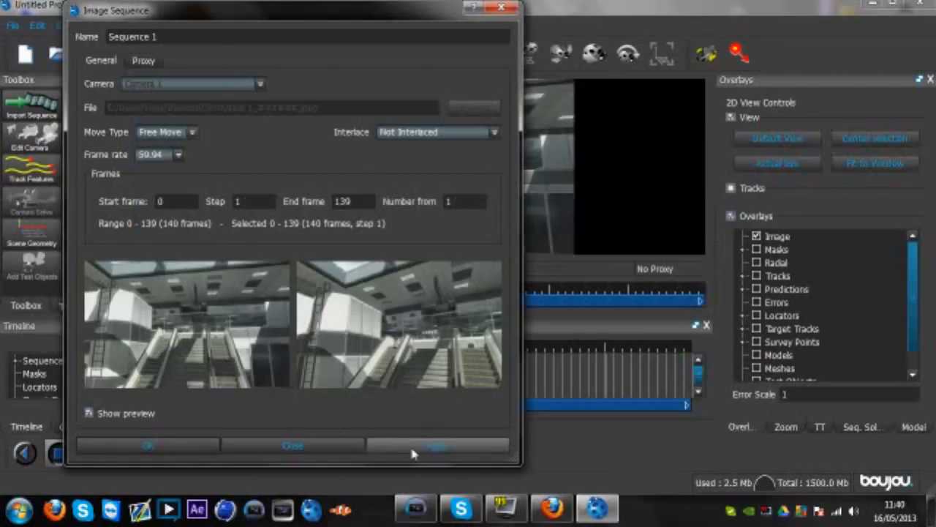
left_click(313, 446)
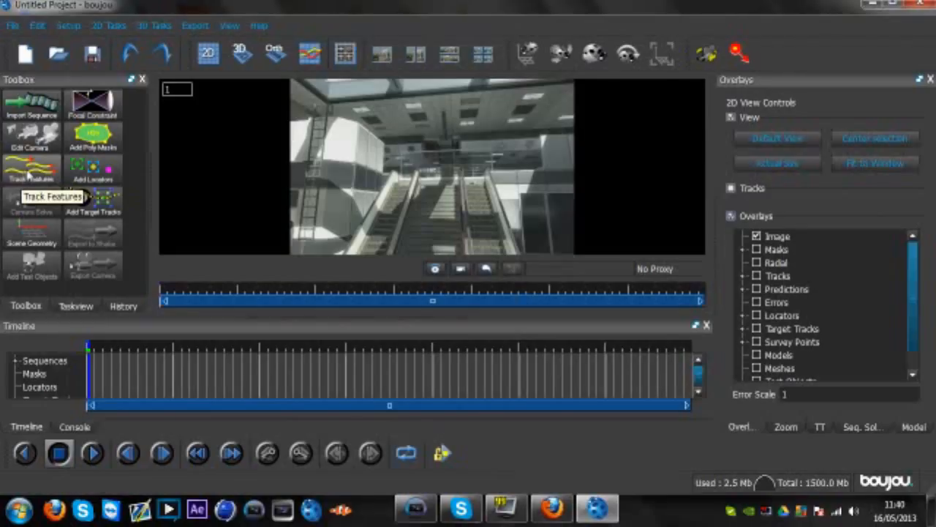
Try maximum feature-tracking sensitivity, return it to the middle, track all frames of Sequence 1, and scrub back to frame 1
left_click(28, 174)
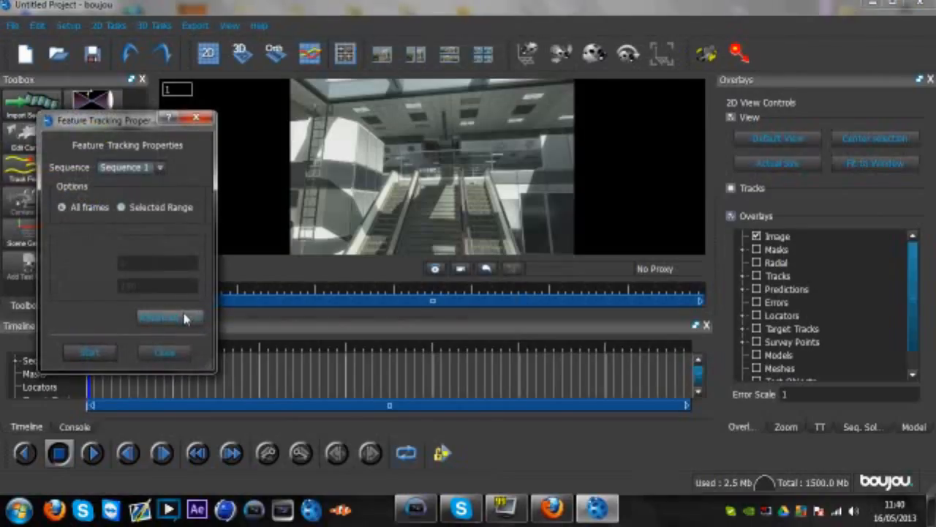
left_click(169, 318)
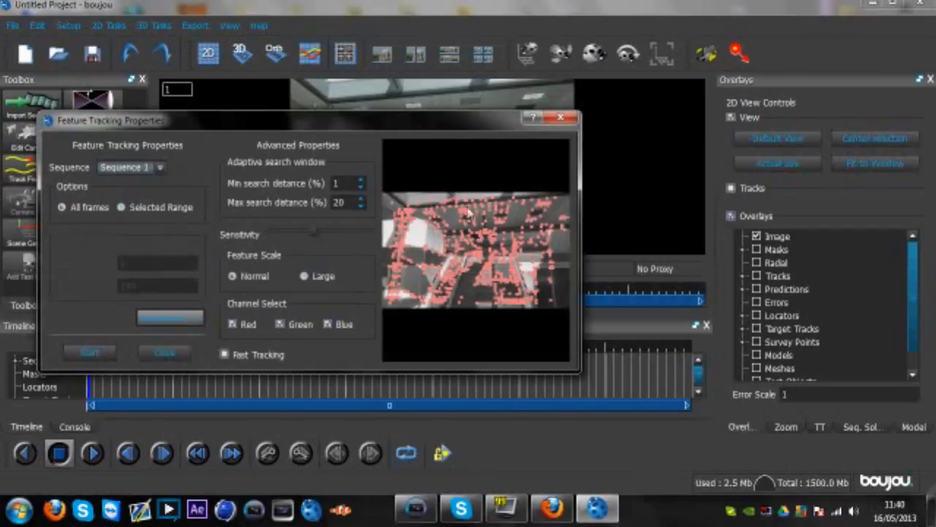
left_click_drag(366, 230, 370, 234)
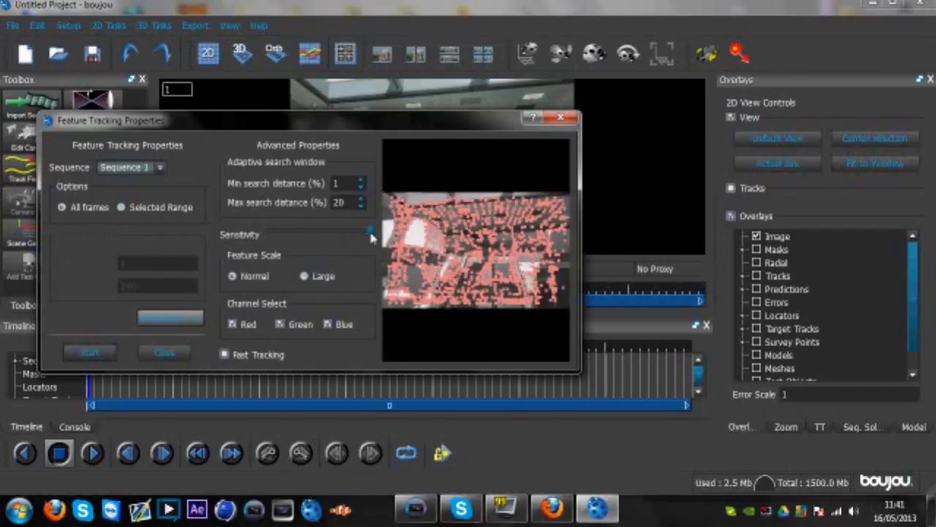
left_click_drag(308, 233, 308, 233)
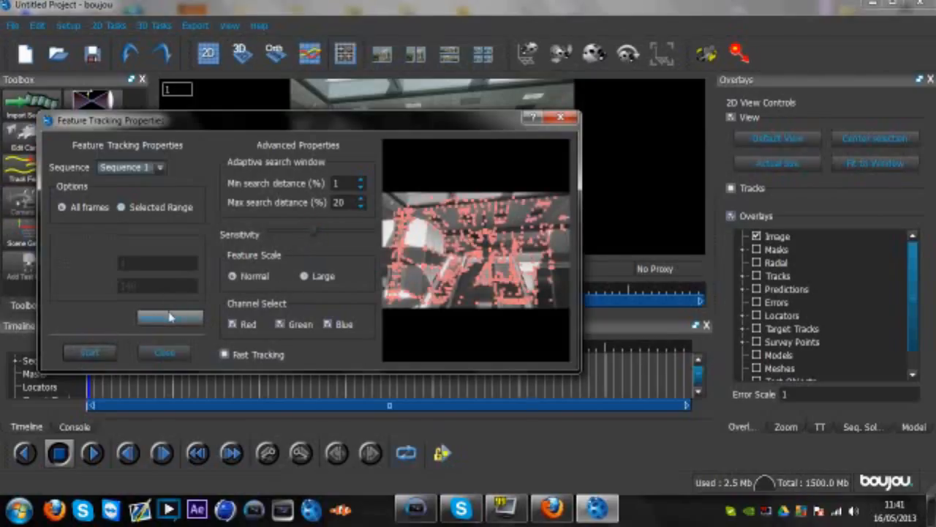
left_click(169, 317)
left_click(89, 351)
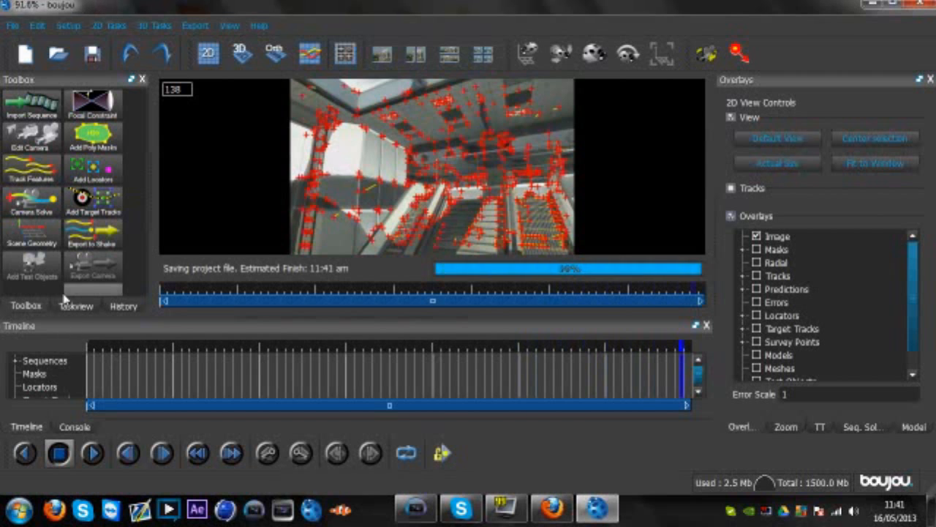
left_click_drag(110, 353, 51, 362)
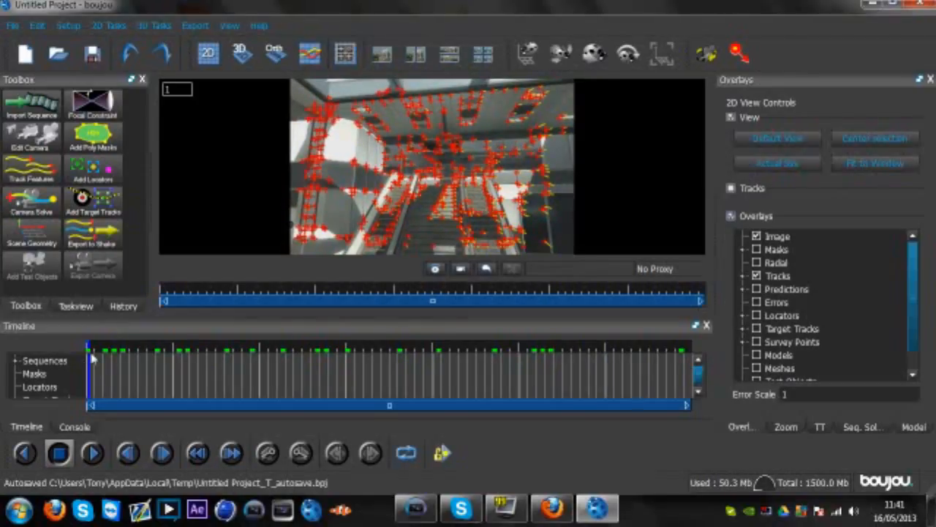
Run the camera solve on all frames of Sequence 1 and scrub through the solved footage to frame 140
left_click(40, 210)
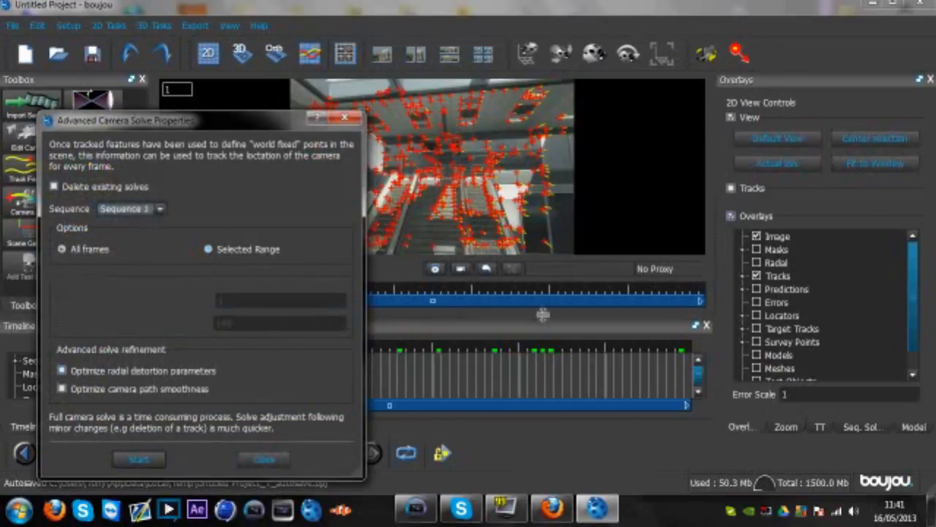
left_click(474, 353)
left_click_drag(474, 348, 165, 339)
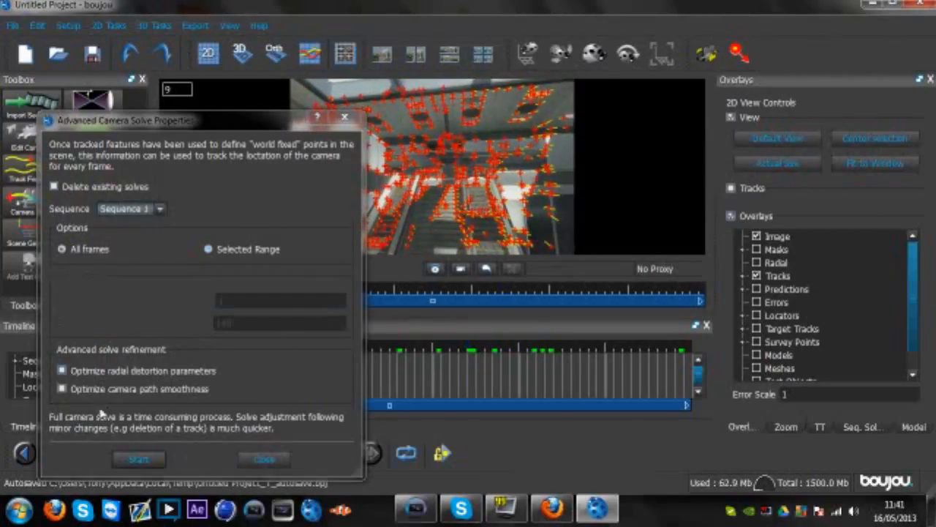
left_click(138, 458)
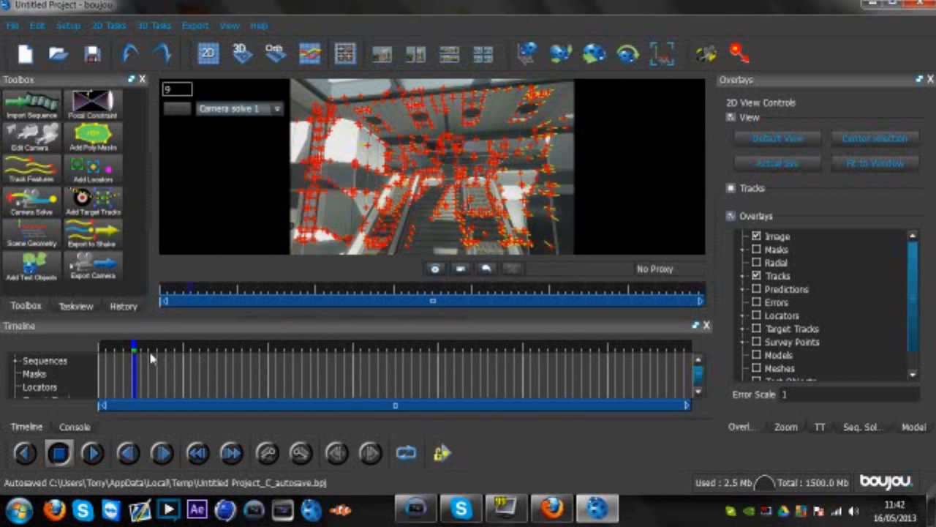
left_click_drag(152, 343, 708, 351)
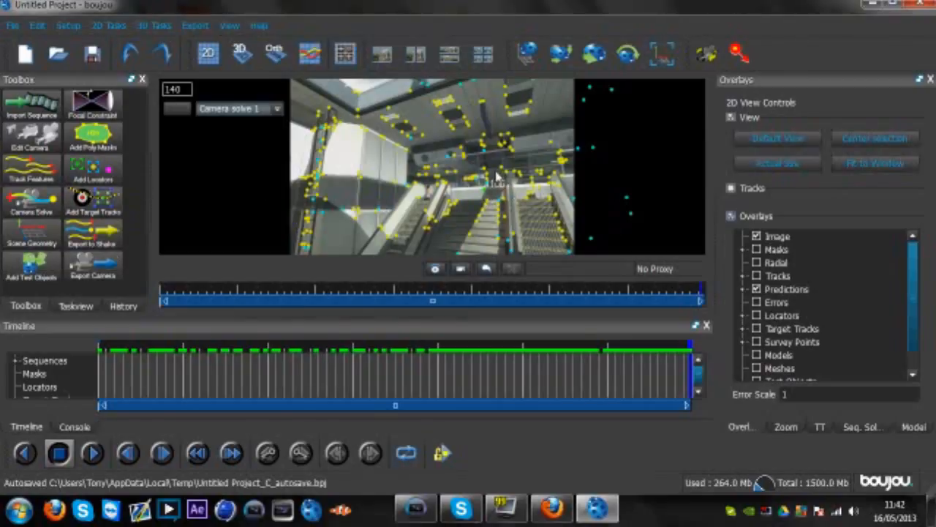
Add an Origin coordinate frame hint, connect it to the selected track above the stairs, and update the coordinate frame
left_click(29, 237)
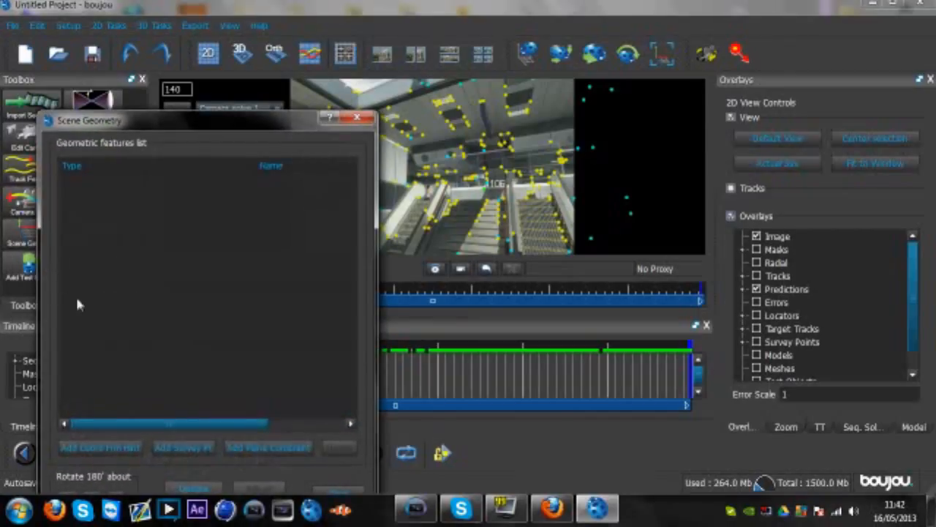
left_click(103, 449)
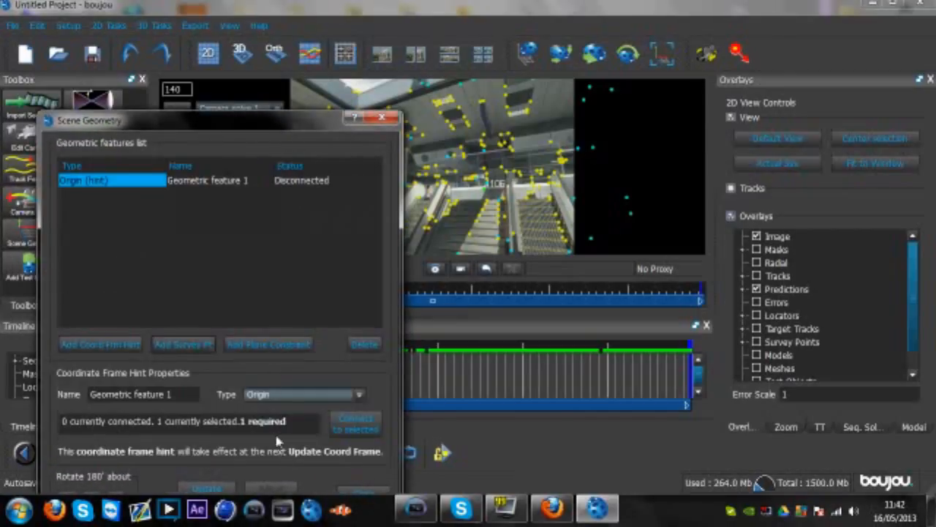
left_click(282, 395)
left_click(271, 412)
left_click(355, 421)
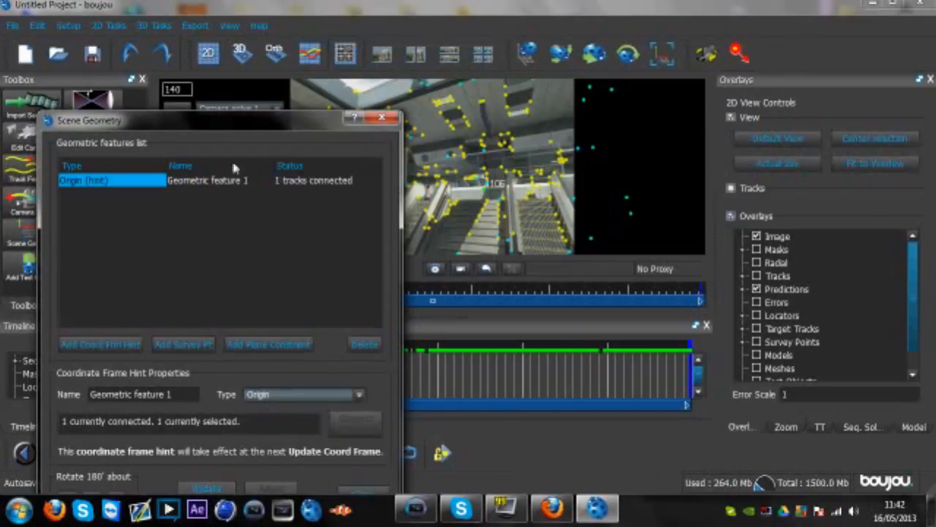
left_click_drag(257, 127, 279, 70)
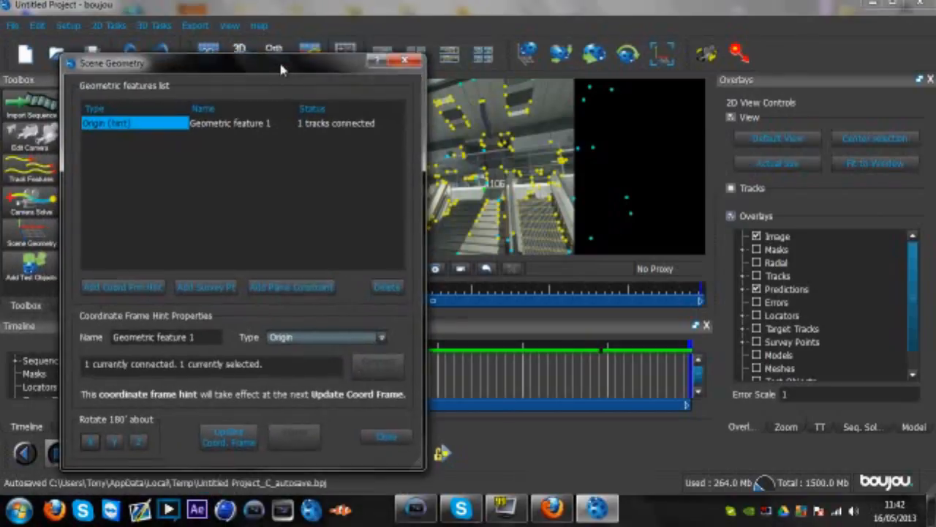
left_click(233, 439)
left_click(373, 436)
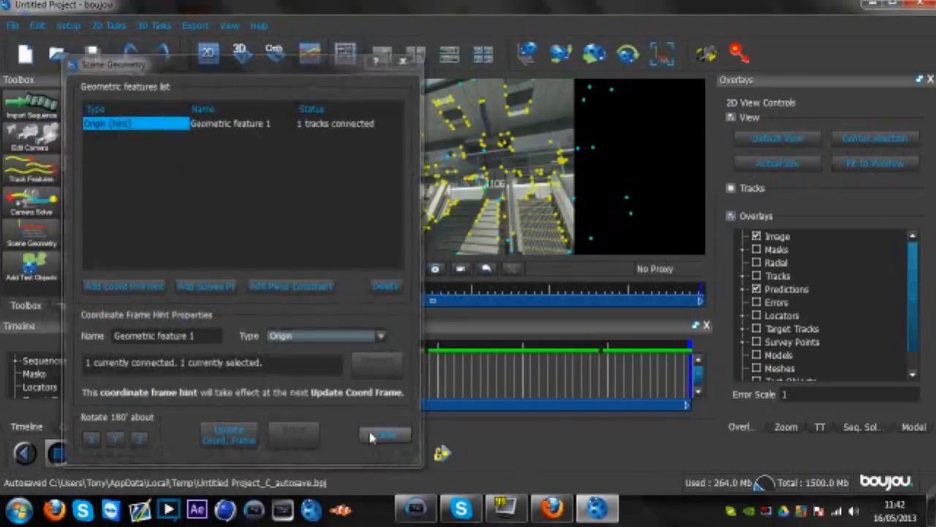
Add a solid Ladybird test object with no alignment and check it by scrubbing the footage to frame 107
left_click(35, 267)
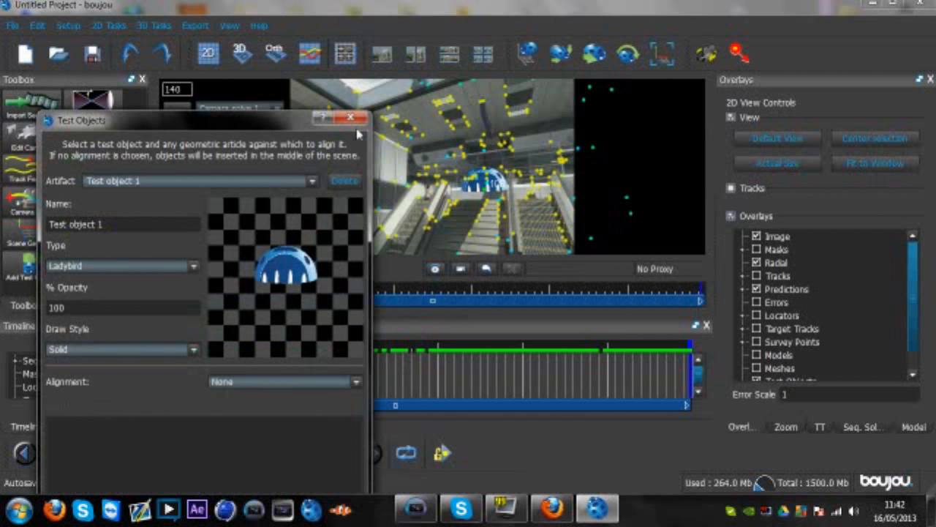
left_click(354, 120)
left_click_drag(228, 346, 553, 338)
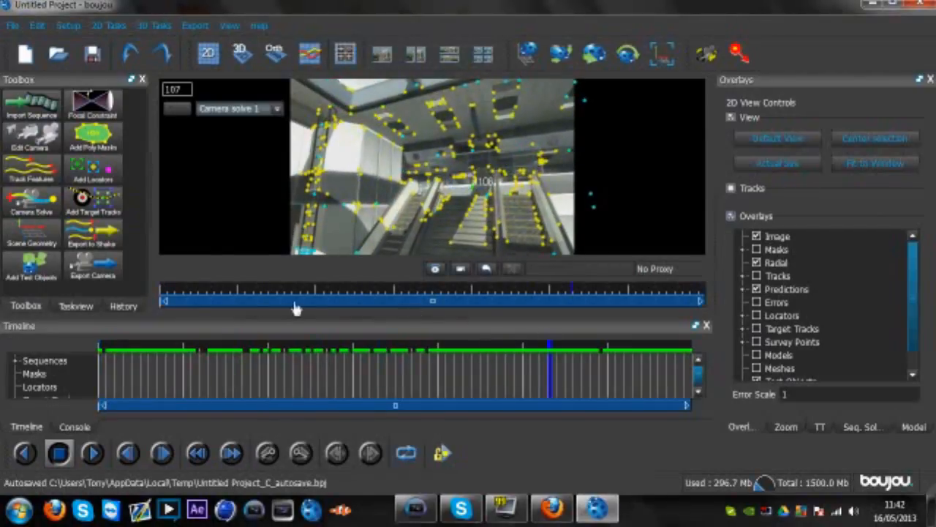
Export the camera solve to the desktop as the Cinema 4D file "Untitled Project.c4d" with the scene scaled by 100
left_click(109, 274)
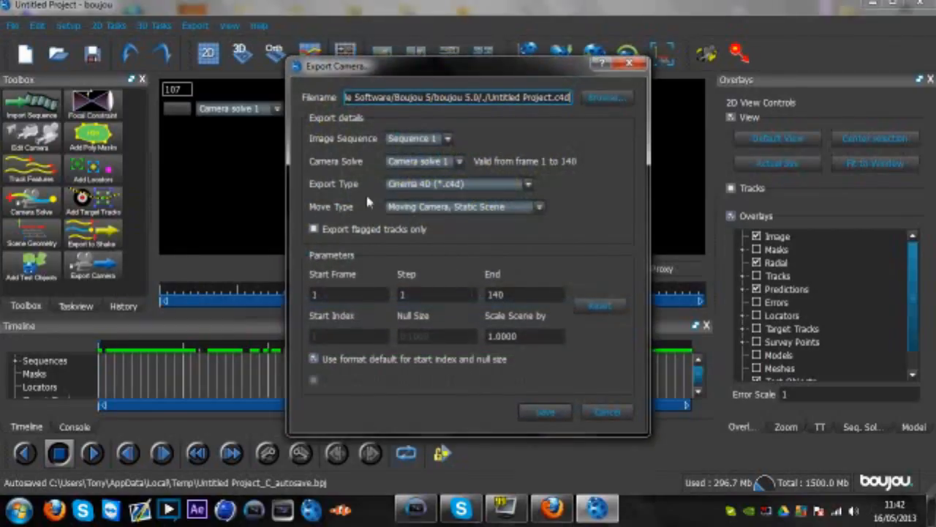
left_click(605, 97)
left_click(347, 180)
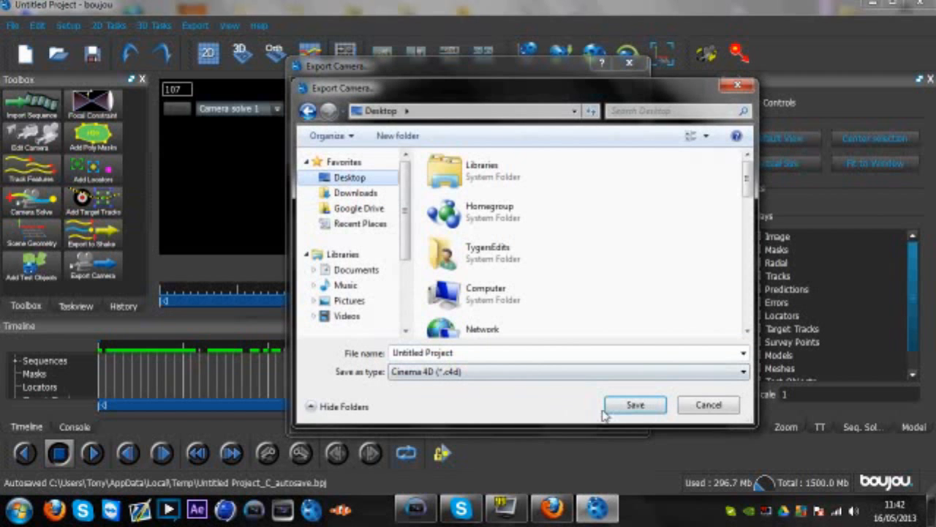
left_click(625, 406)
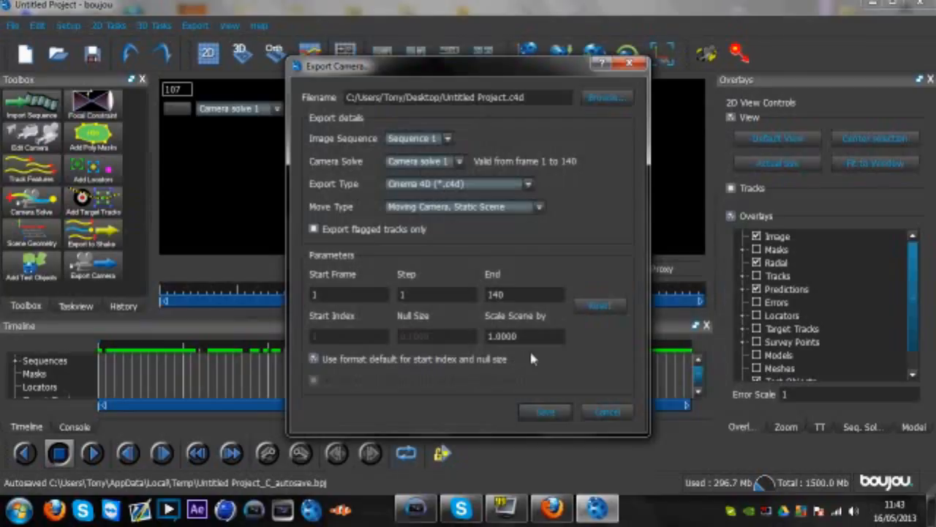
left_click_drag(519, 336, 431, 331)
type("100")
left_click(549, 413)
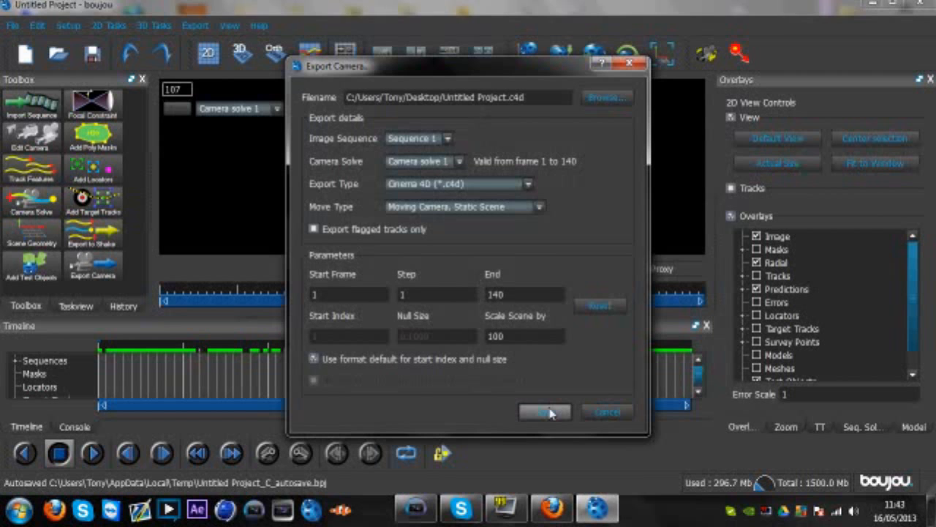
Minimize boujou and open the exported camera file from the desktop in Cinema 4D, with import scale 10 centimeters
left_click(873, 4)
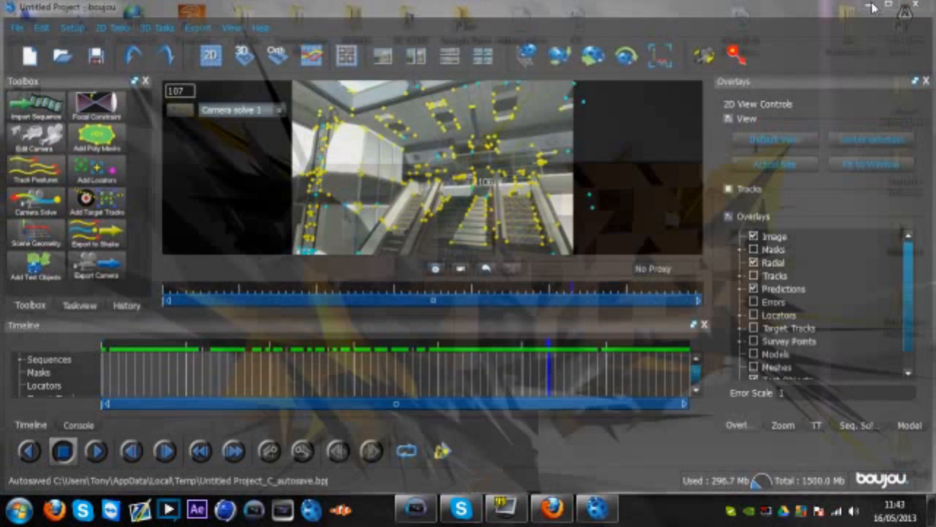
left_click(22, 264)
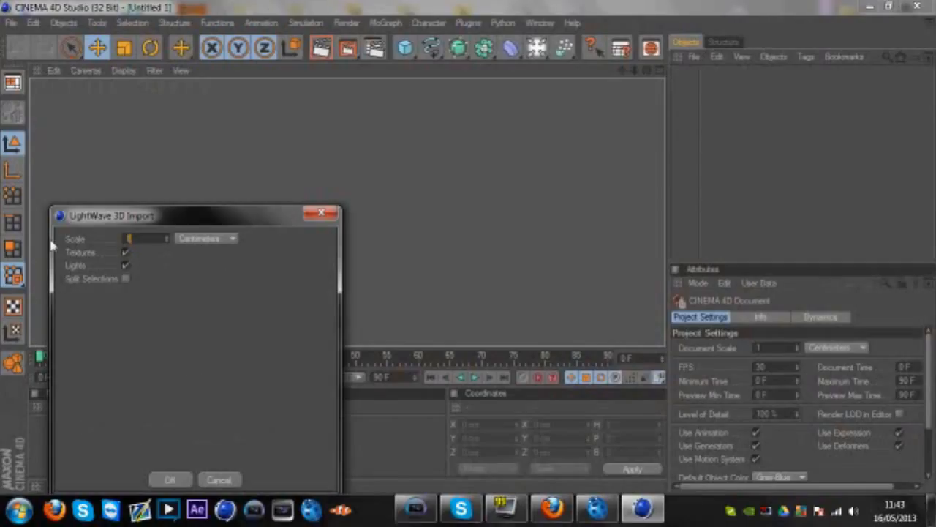
left_click(183, 239)
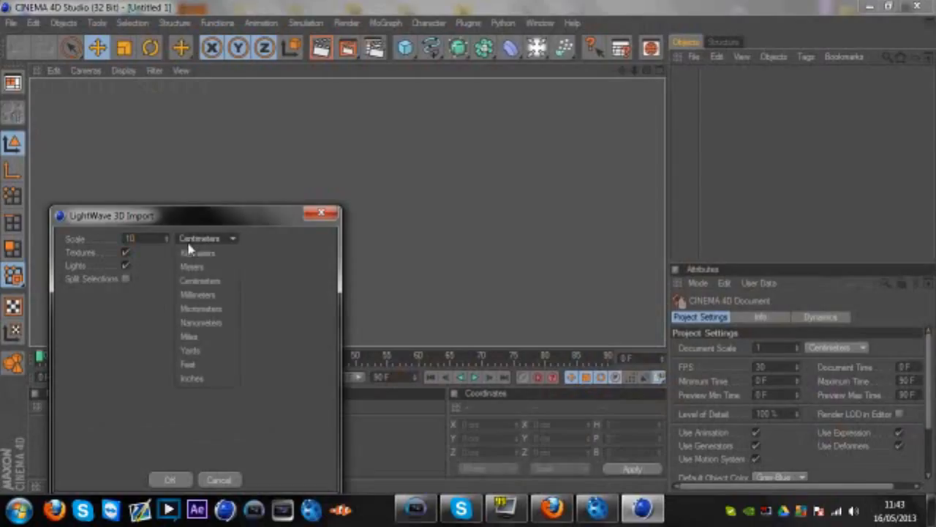
left_click(195, 280)
left_click(180, 483)
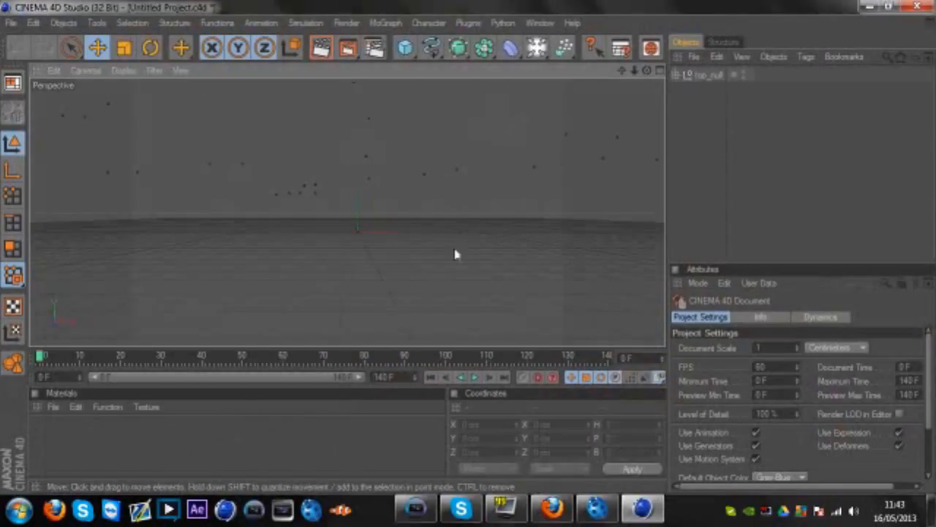
left_click(537, 48)
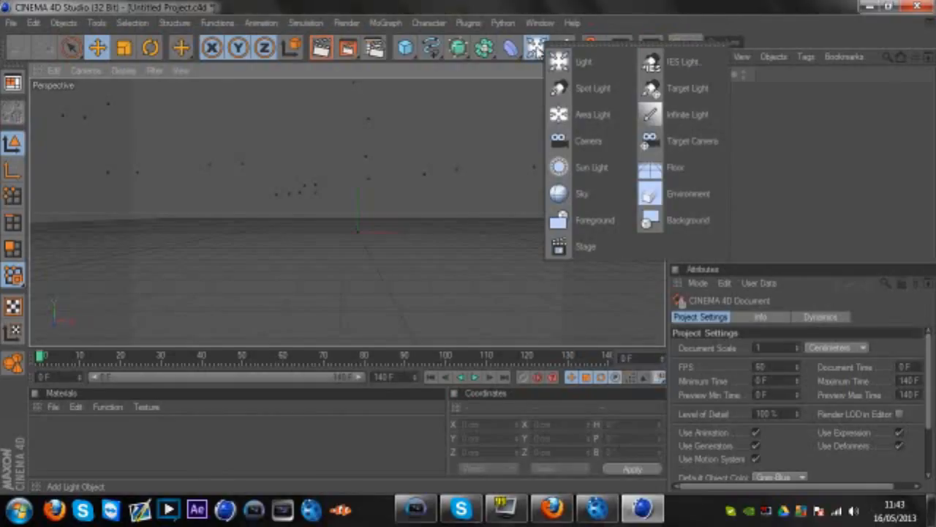
left_click(559, 62)
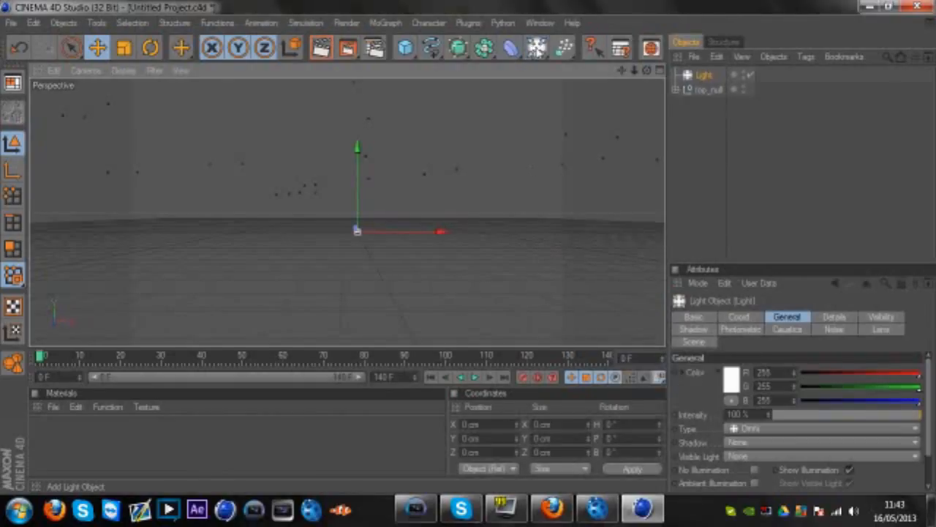
key("Delete")
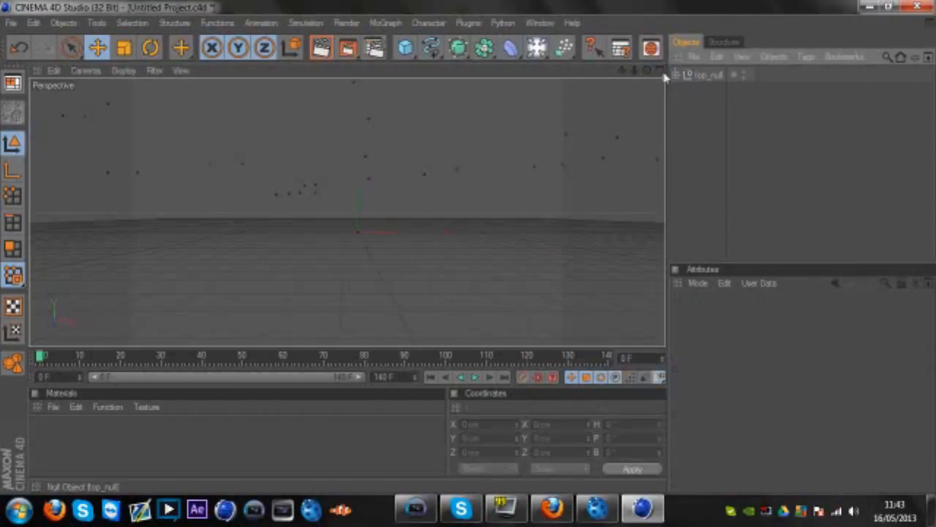
Add a Background object to the scene
right_click(538, 48)
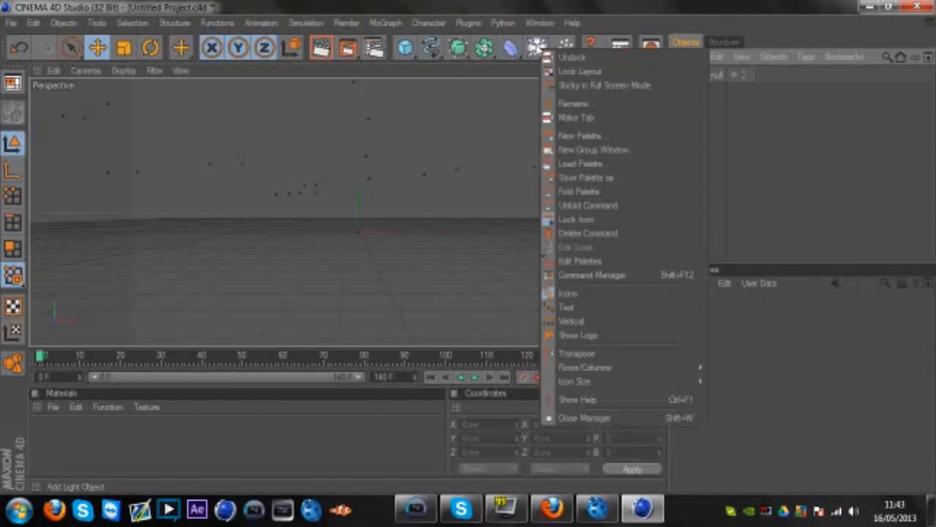
left_click(537, 48)
left_click(538, 48)
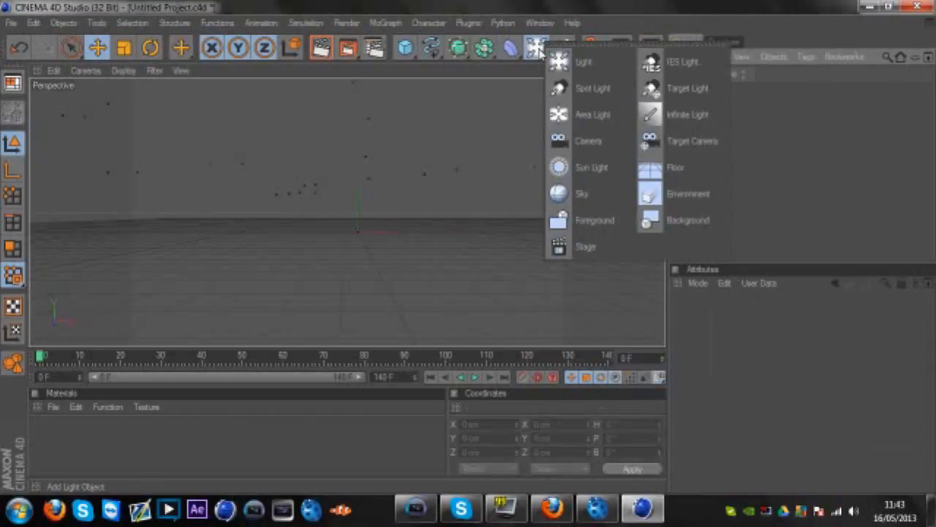
left_click(656, 218)
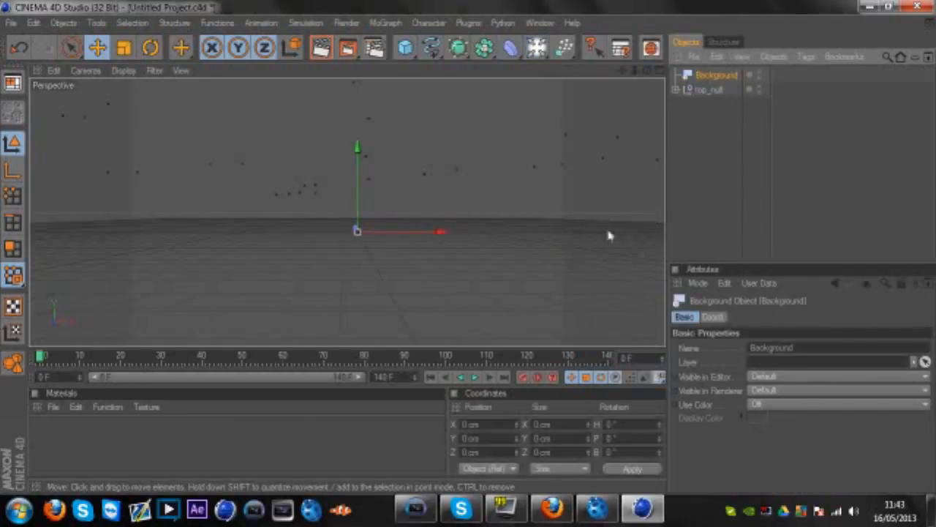
Create a material with the image test 1_000000 from the desktop's 3dmt folder as its color texture, without copying it to the document location
double_click(186, 447)
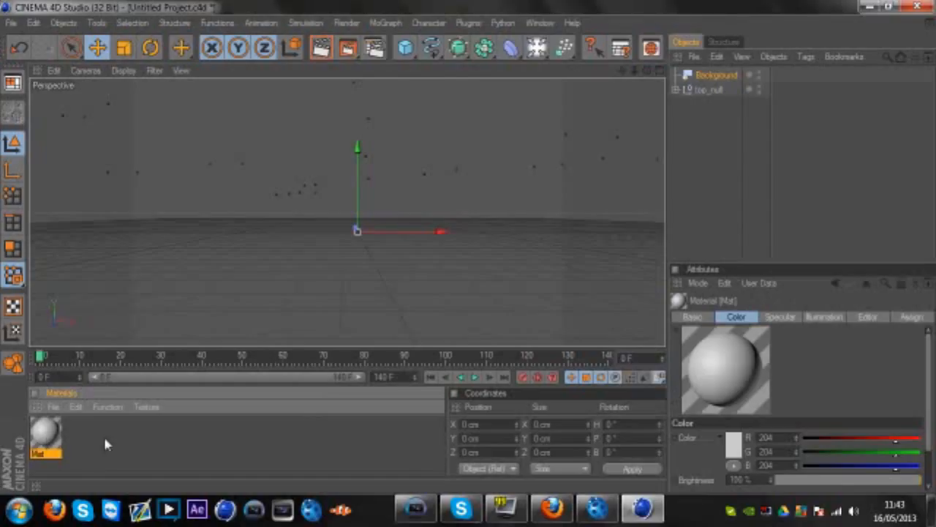
double_click(46, 435)
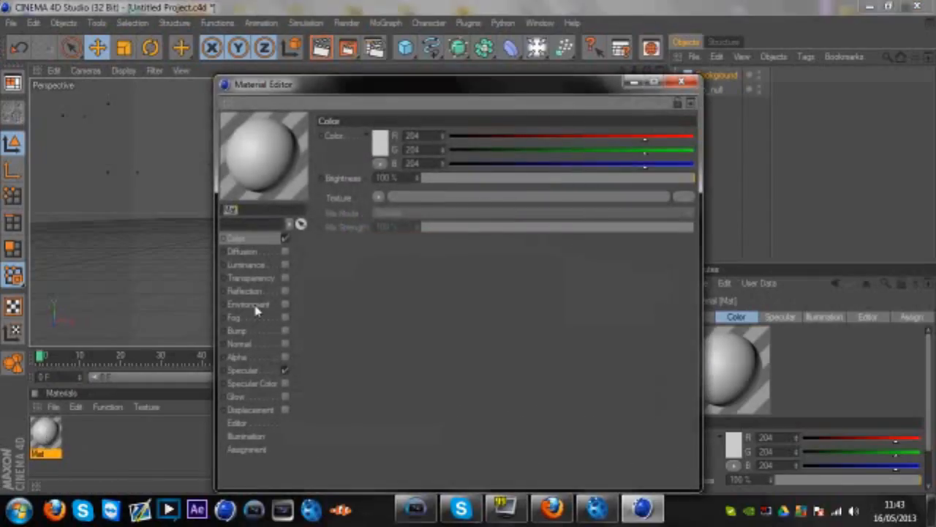
left_click(680, 198)
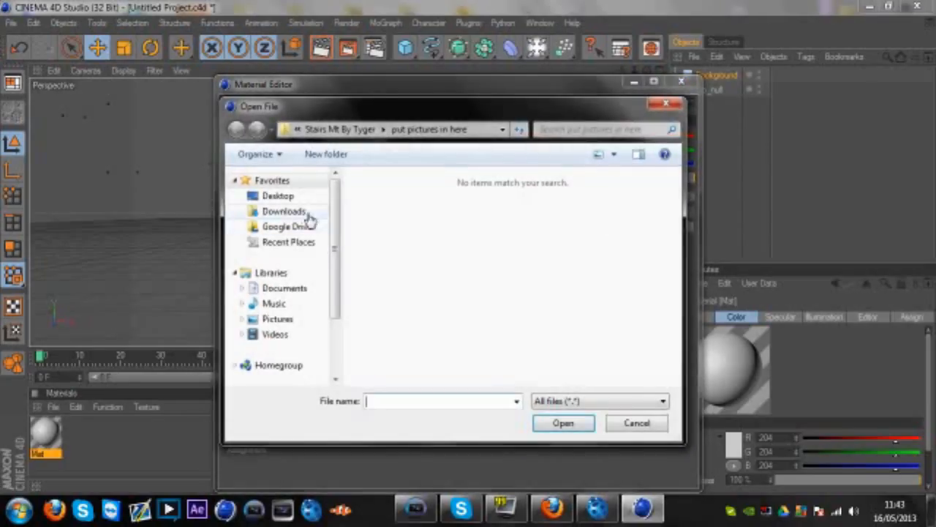
left_click(285, 200)
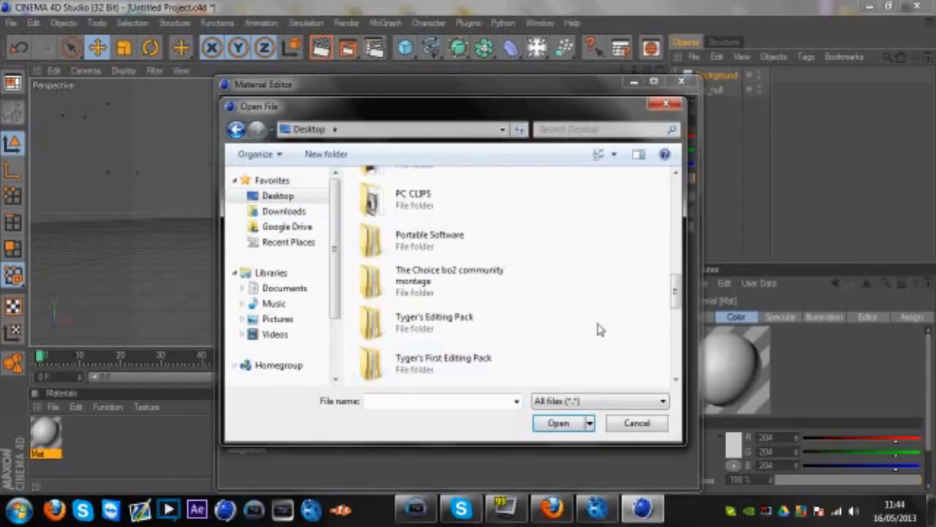
scroll(597, 329, "up", 3)
scroll(597, 329, "up", 5)
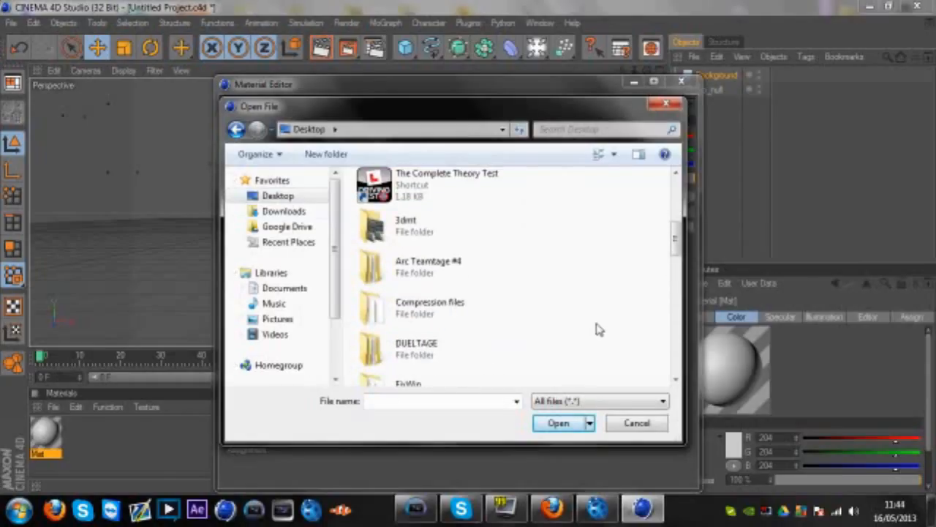
double_click(408, 227)
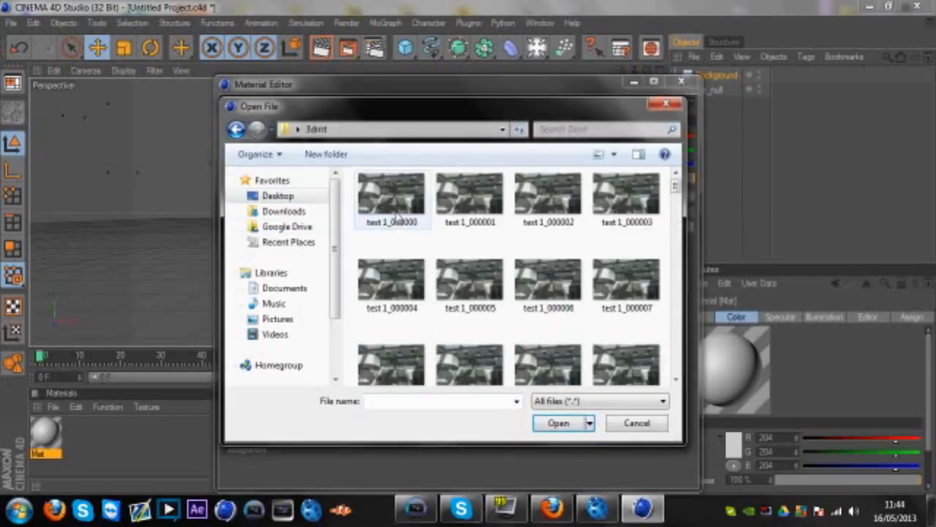
double_click(395, 214)
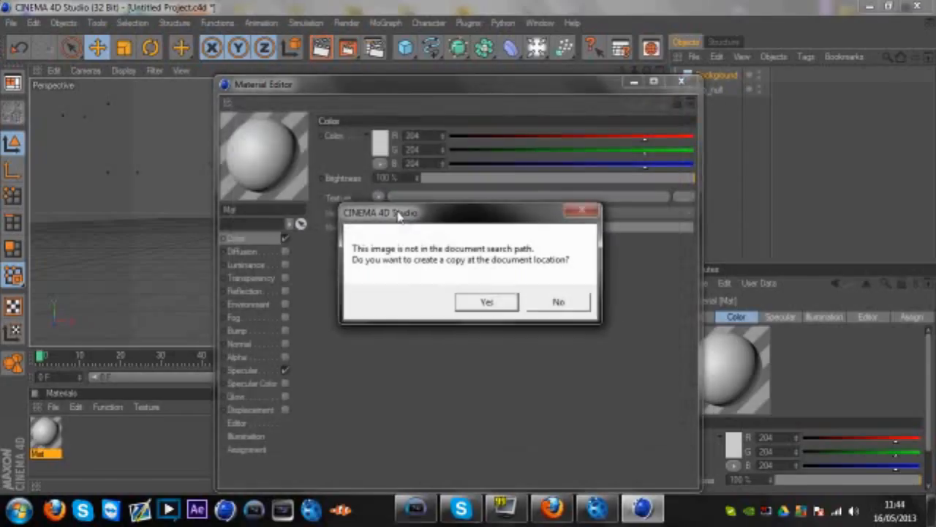
left_click(545, 307)
Calculate the color texture's movie frame range in its animation settings and apply the material to the Background object
left_click(398, 227)
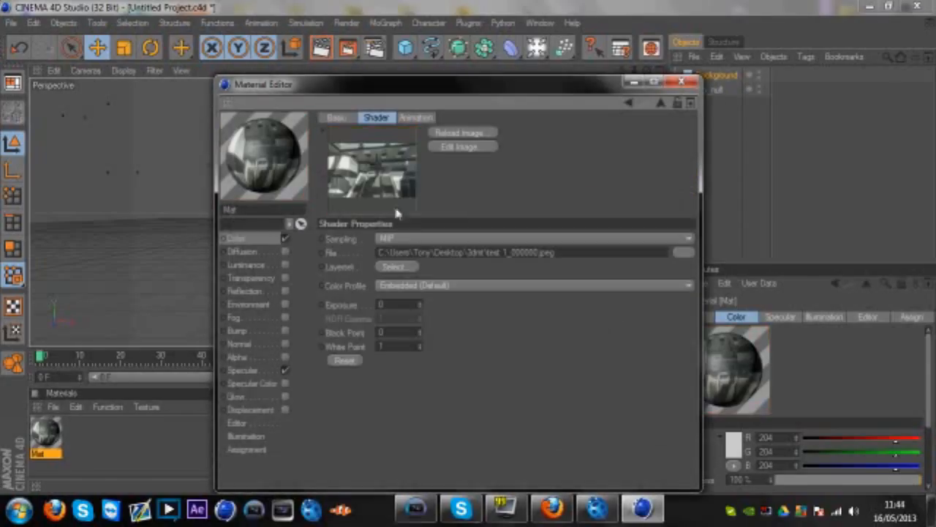
left_click(416, 118)
left_click(351, 356)
left_click(681, 81)
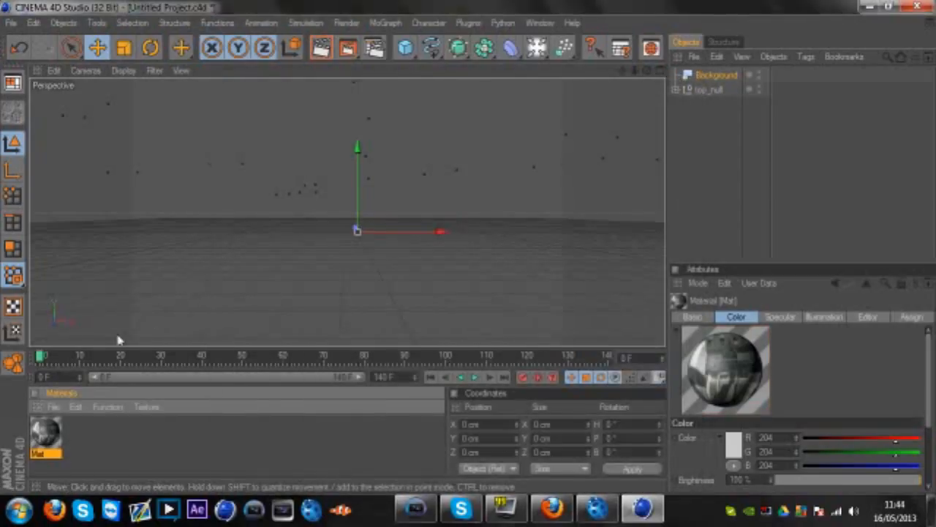
left_click_drag(45, 441, 722, 78)
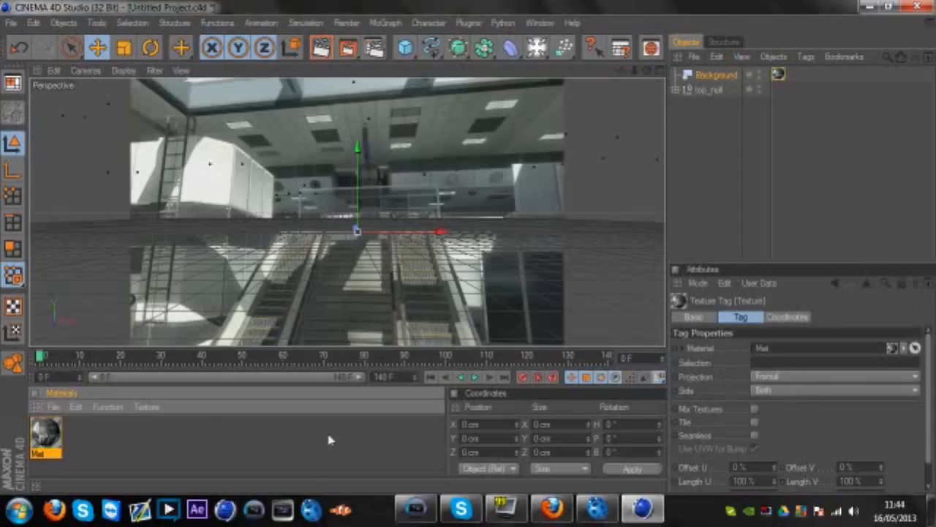
Create a second material and enable its Environment and Reflection channels
left_click(306, 438)
double_click(235, 451)
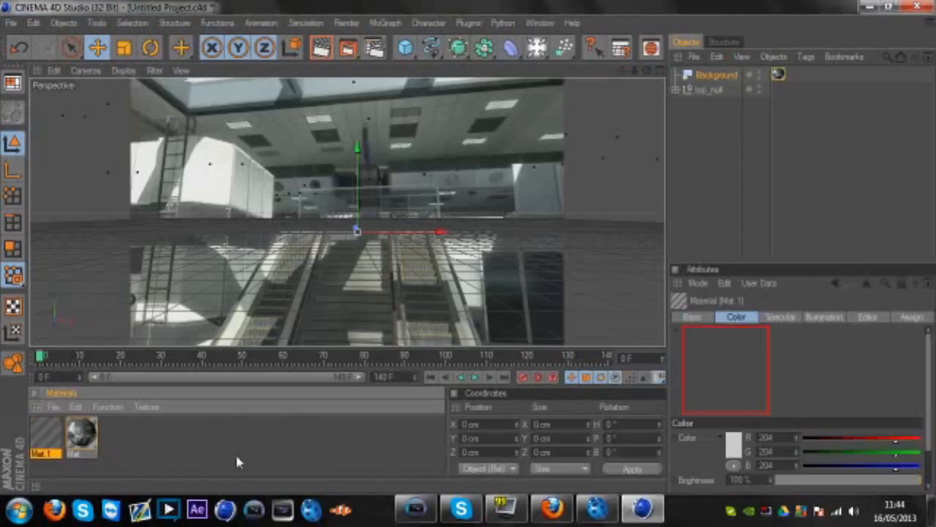
double_click(54, 437)
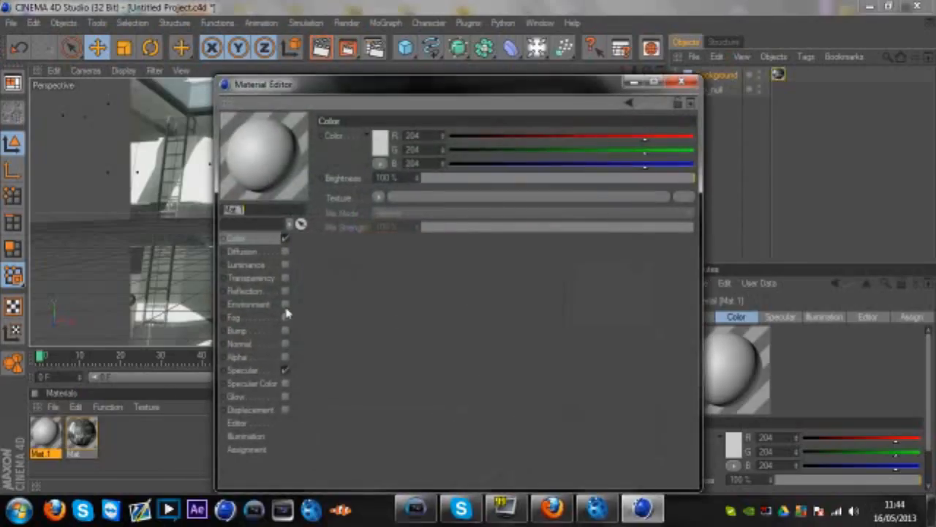
left_click(286, 304)
left_click(286, 292)
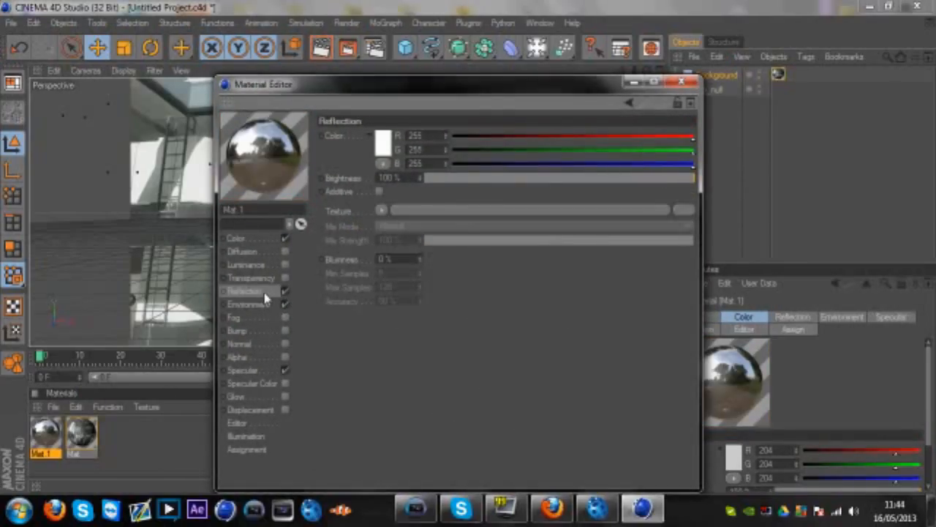
Set the second material's color to pure red (255, 0, 0) and its reflection brightness to 56%
left_click(262, 240)
left_click(383, 143)
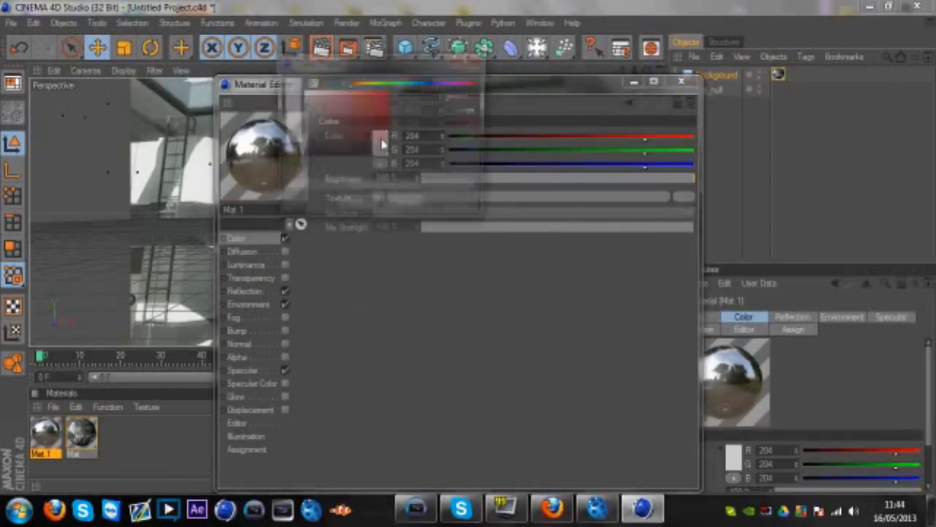
left_click(356, 208)
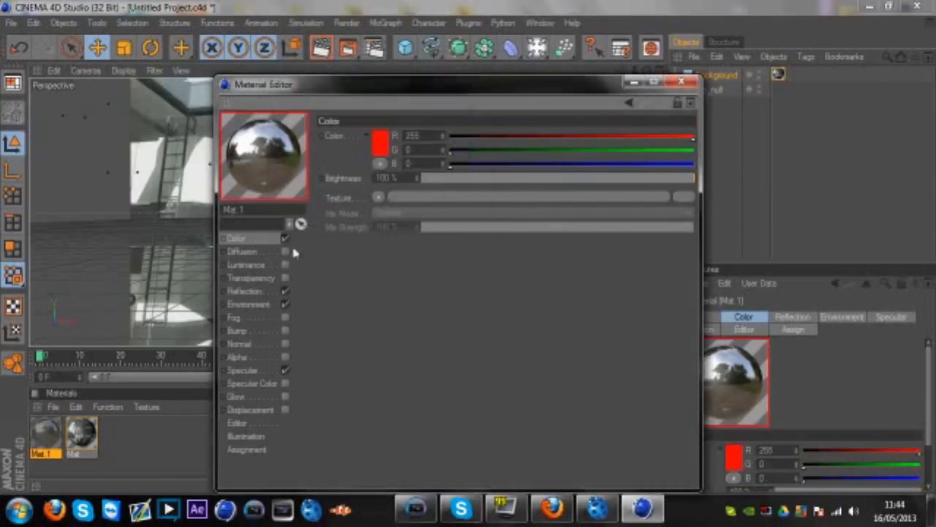
left_click(267, 292)
left_click_drag(594, 179, 577, 183)
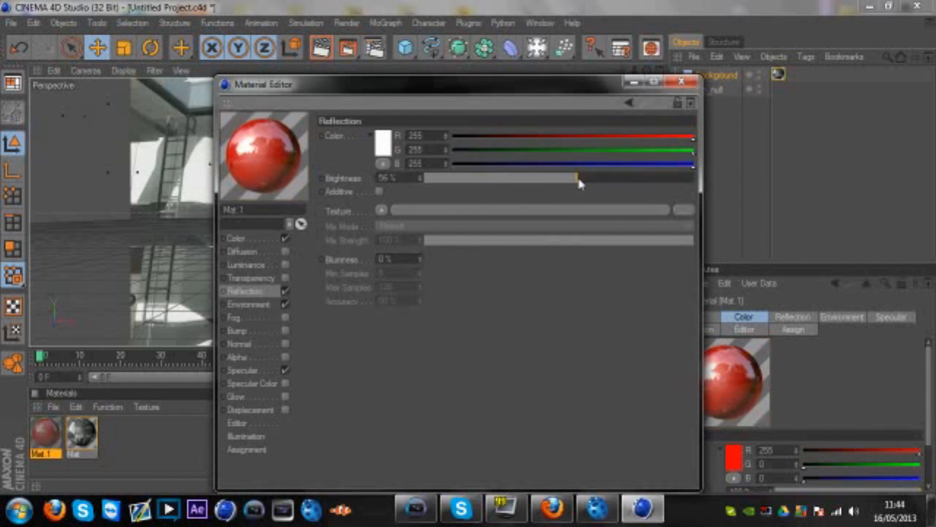
Load test 1_000000 from the 3dmt folder as the red material's environment texture without copying it, and open the texture's animation settings
left_click(272, 303)
left_click(679, 197)
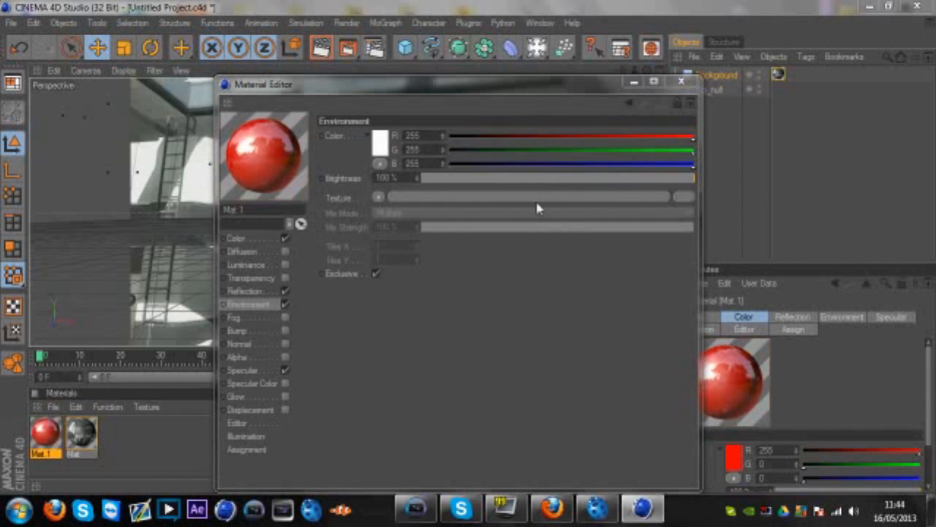
double_click(388, 209)
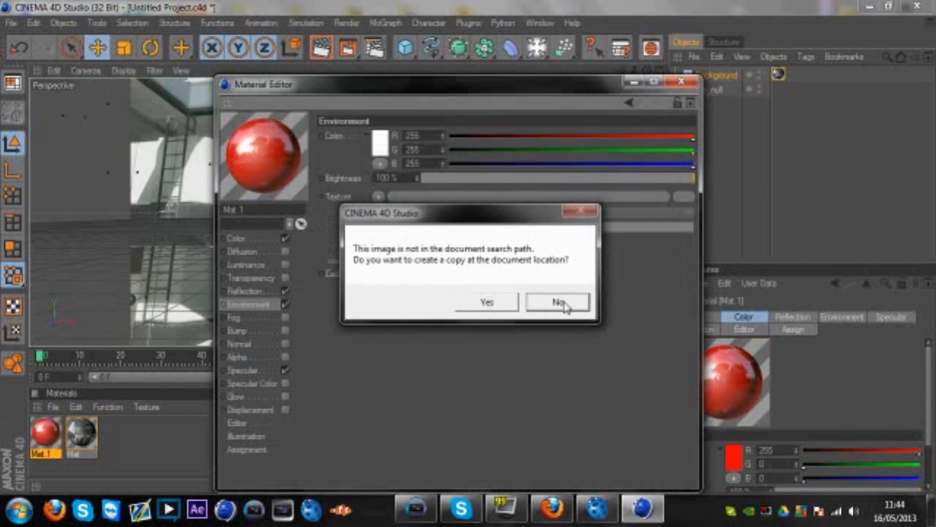
left_click(561, 302)
left_click(389, 229)
left_click(416, 118)
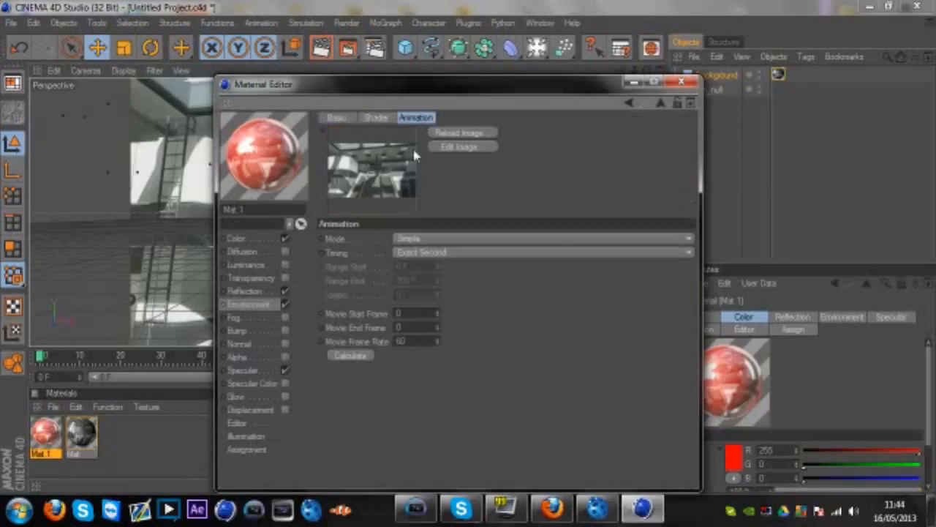
left_click(265, 292)
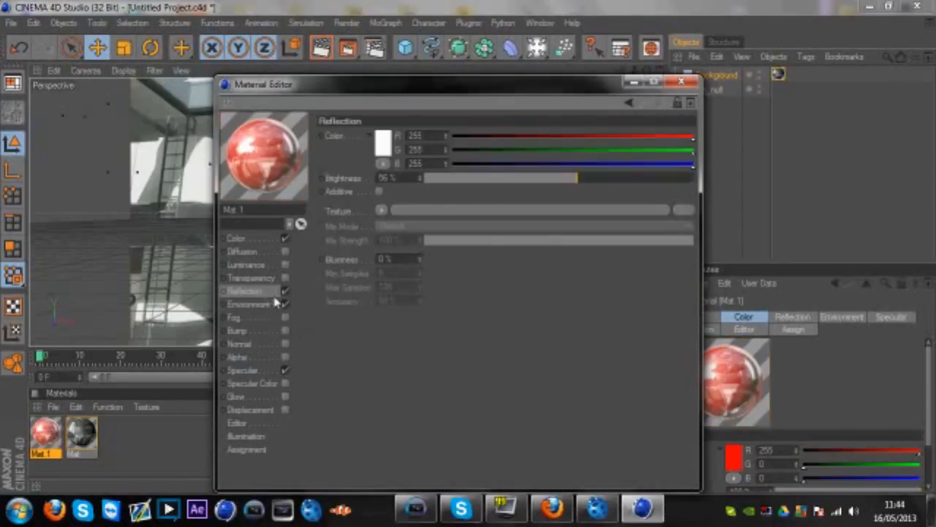
left_click(681, 81)
Duplicate the red material and set the copy's color to black (0, 0, 0)
left_click(199, 448)
left_click(53, 433)
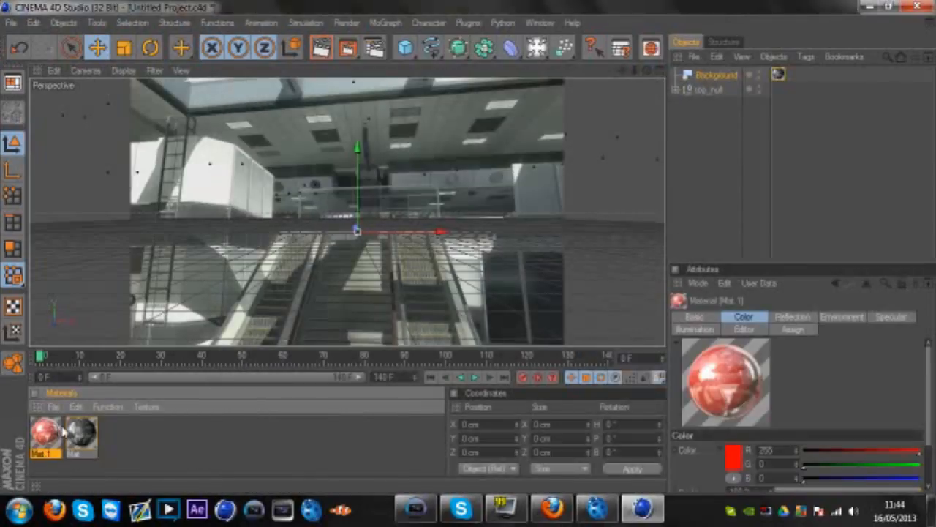
key("ctrl+c")
key("ctrl+v")
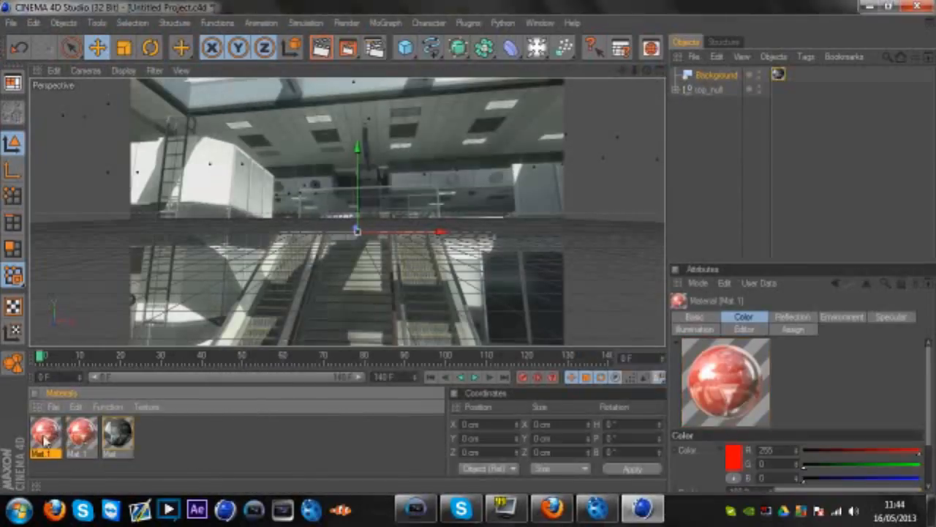
double_click(45, 434)
left_click(249, 238)
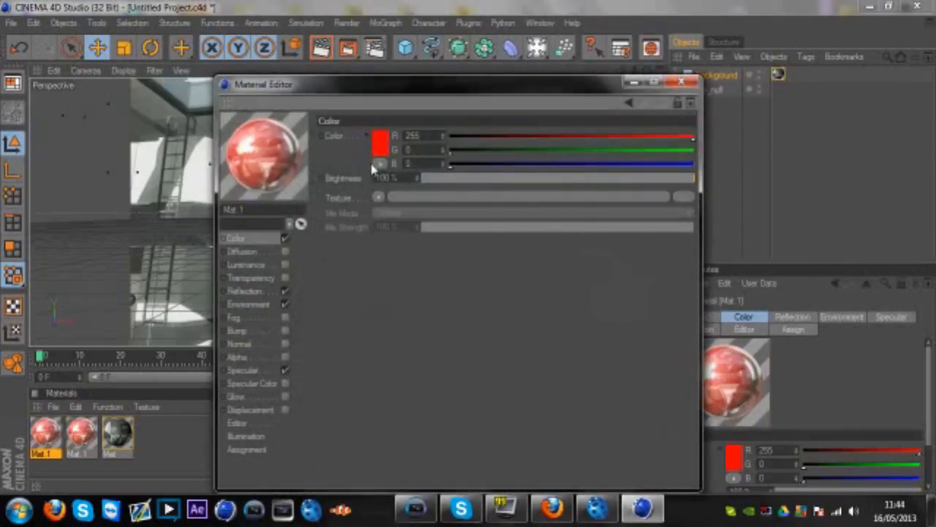
left_click(382, 143)
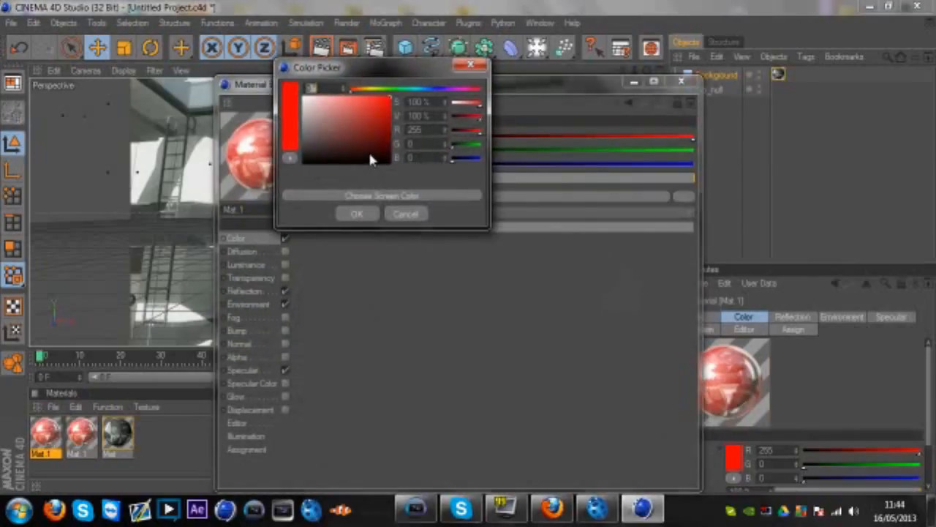
left_click_drag(367, 150, 254, 170)
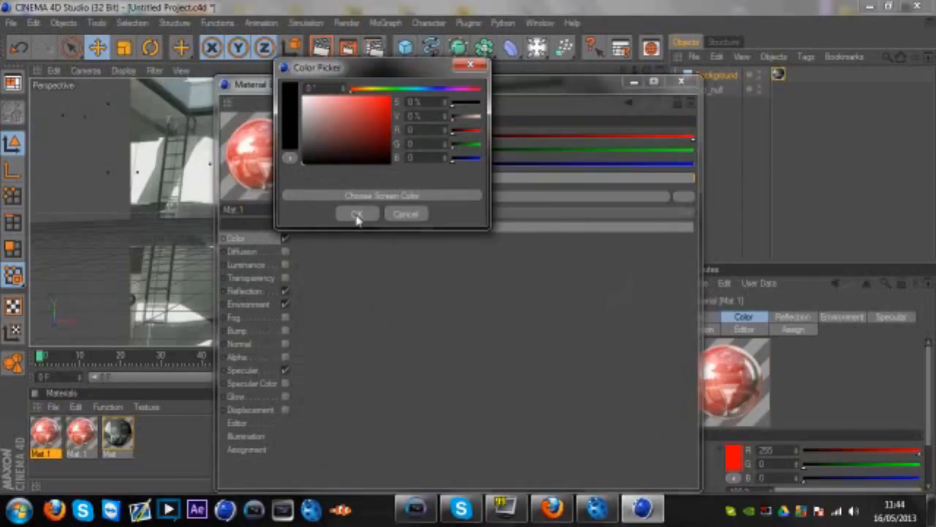
left_click(356, 214)
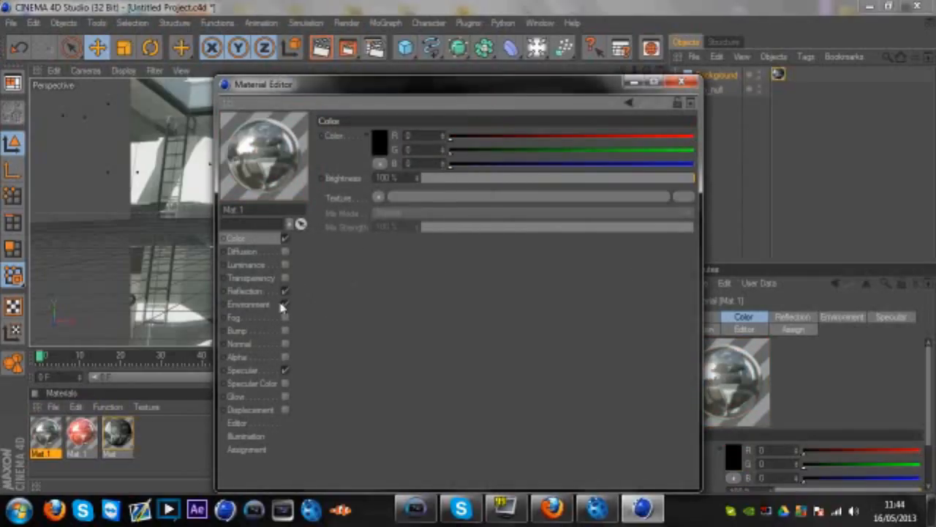
Set the black material's reflection brightness to 44% and its environment brightness to 76%
left_click(245, 291)
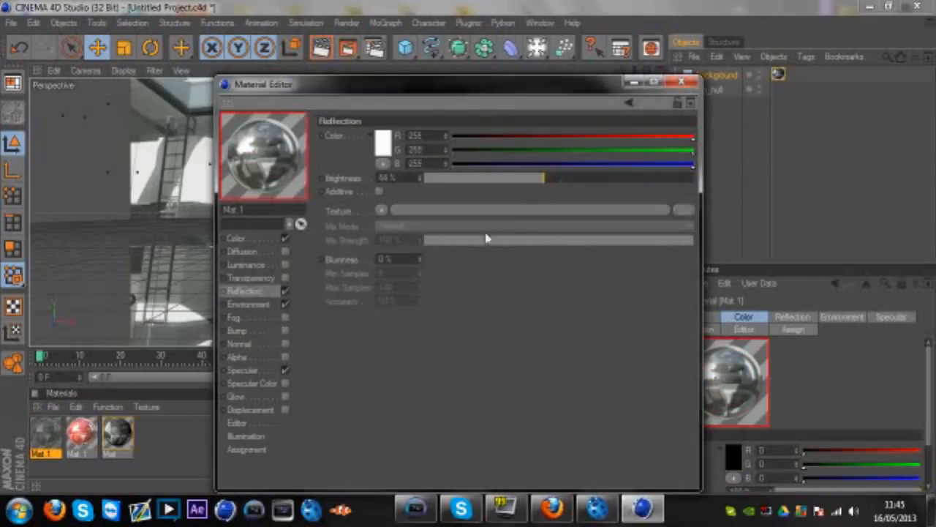
left_click(281, 307)
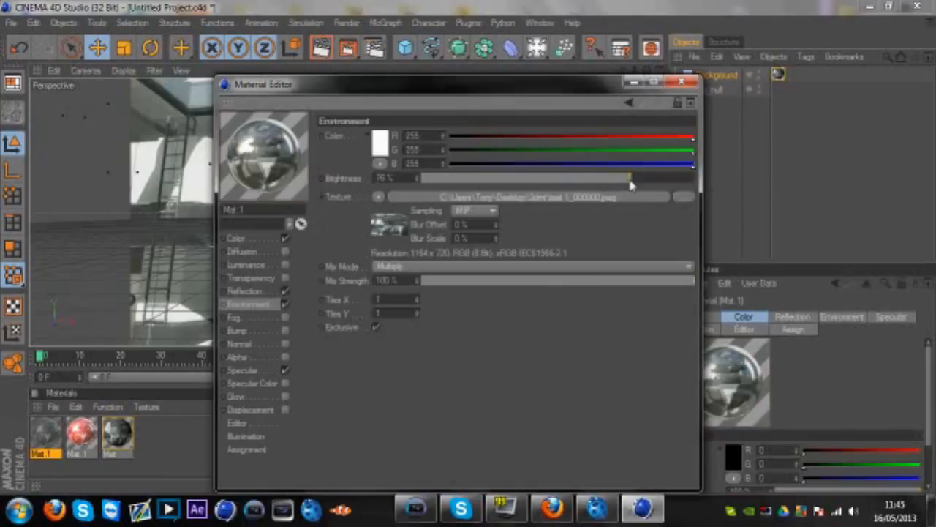
left_click(275, 241)
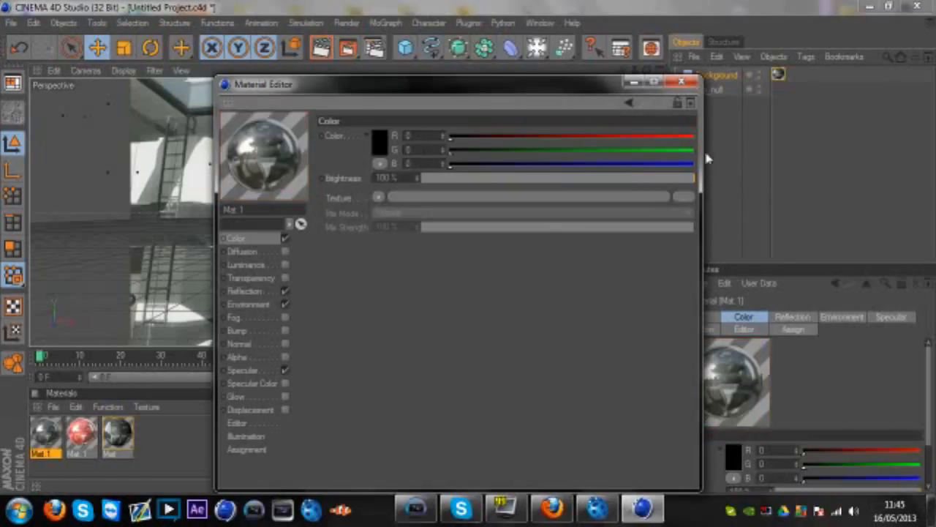
Close the material editor, add a MoText object to the scene, and set its text to TUT
left_click(681, 82)
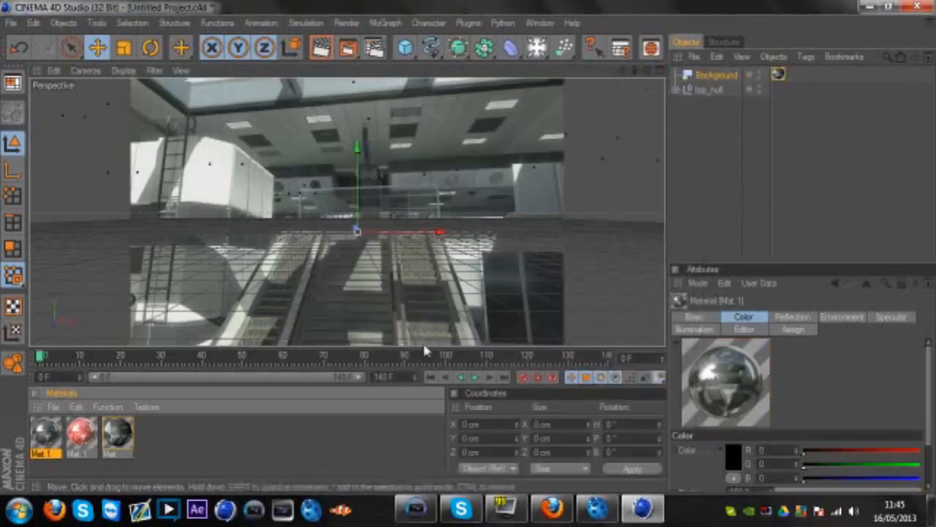
left_click(297, 460)
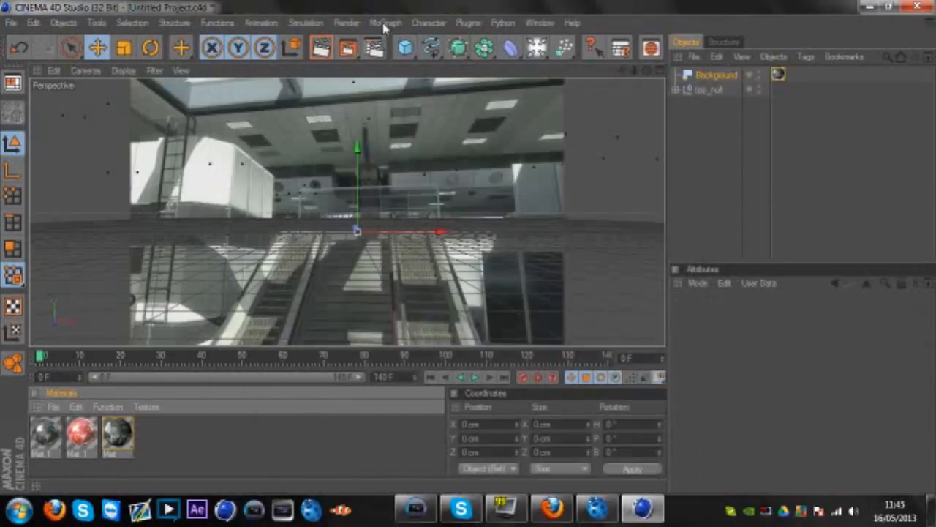
left_click(383, 24)
left_click(403, 190)
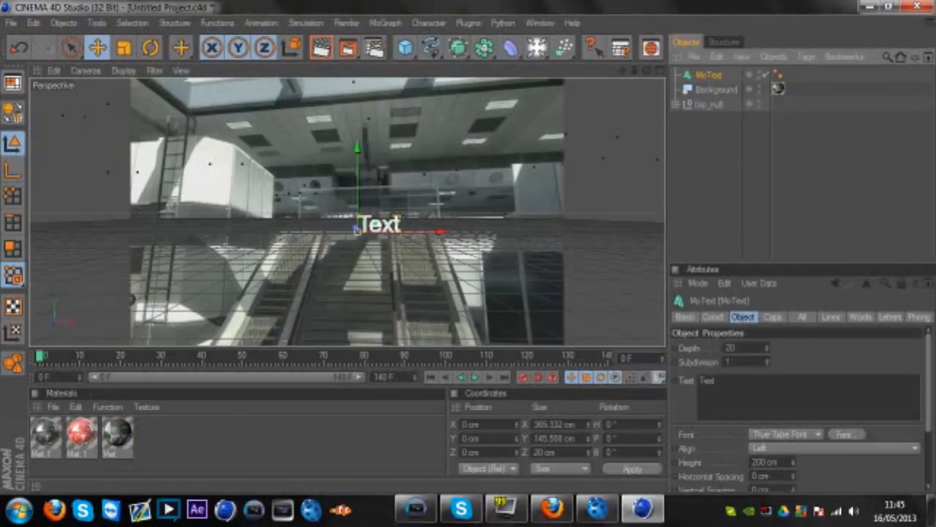
left_click_drag(731, 382, 591, 373)
key("BackSpace")
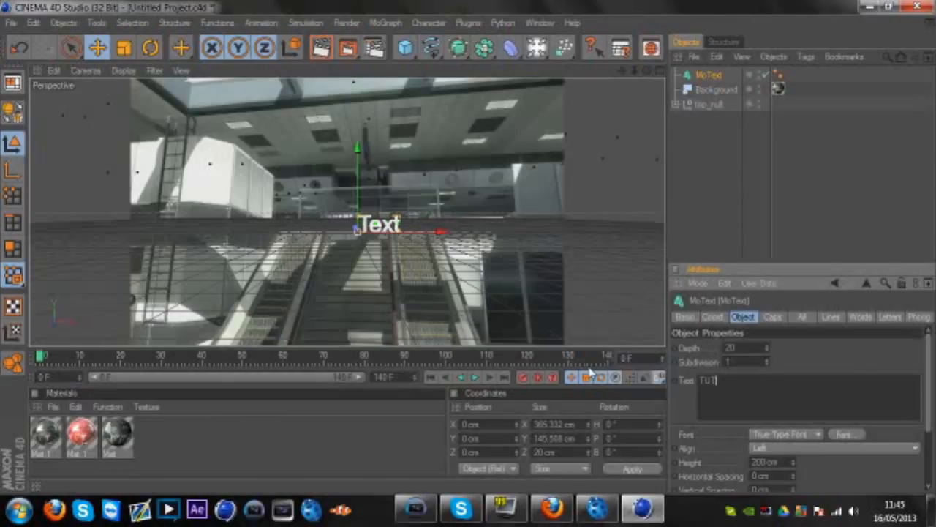
Set the TUT text's depth to 50 cm and its height to 250 cm
left_click(797, 368)
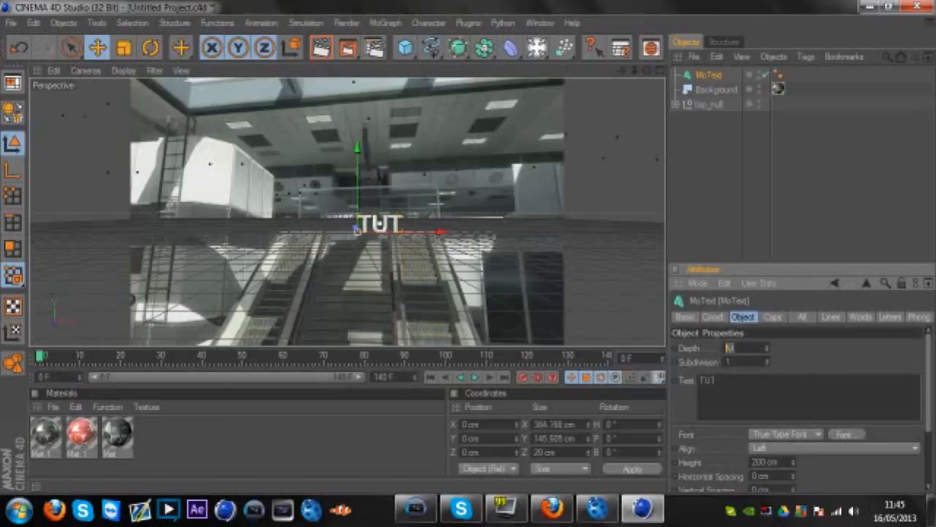
type("50")
key("Return")
left_click(777, 463)
double_click(777, 463)
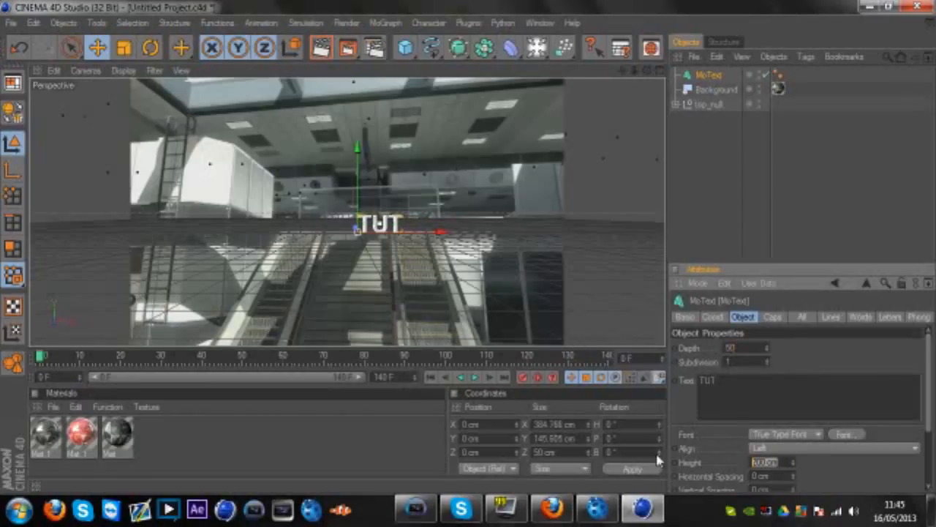
type("1")
type("50")
key("Return")
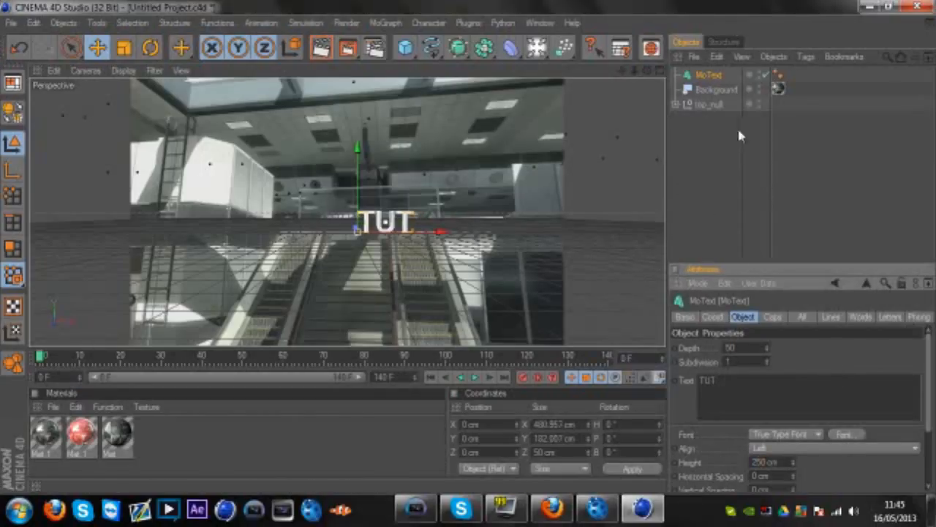
Change the TUT text's font to a wider, heavier, angular typeface
left_click(711, 77)
left_click_drag(724, 382, 696, 381)
left_click(842, 431)
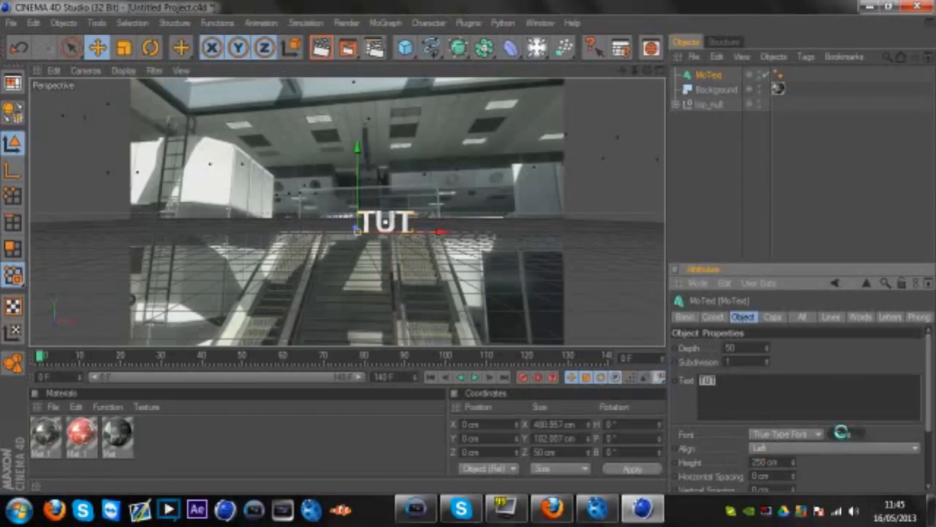
left_click(106, 196)
left_click(227, 412)
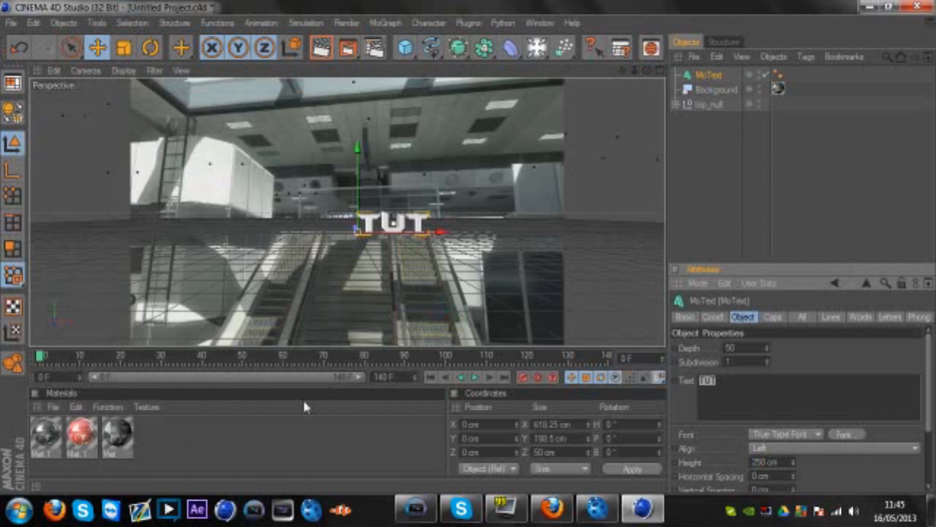
At frame 70, enlarge the text to a height of 491 cm and shift it along X to about -661 cm
left_click_drag(351, 360, 245, 359)
left_click(324, 356)
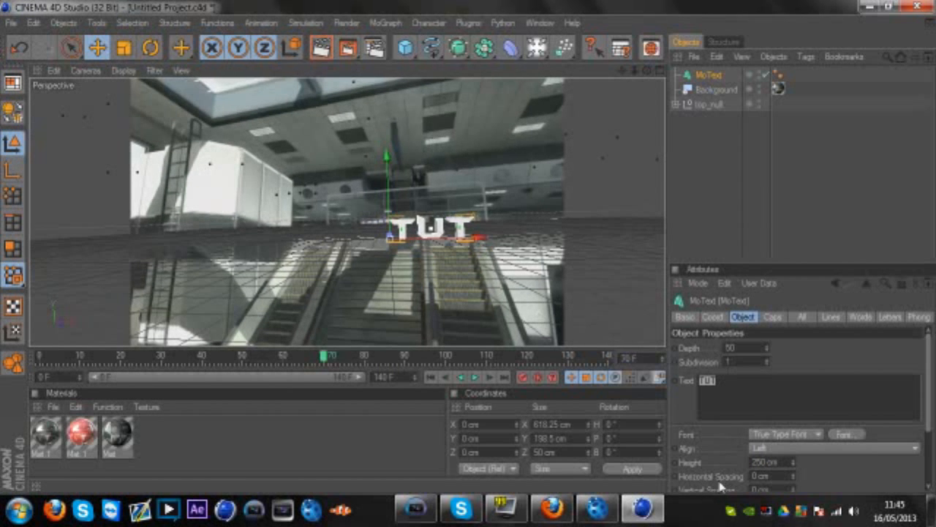
left_click_drag(792, 461, 560, 378)
left_click_drag(485, 240, 403, 241)
At frame 140, tilt the text to a pitch of about -11.9° and move it to about X -652, Y 60, Z -284 cm
left_click_drag(328, 362, 744, 358)
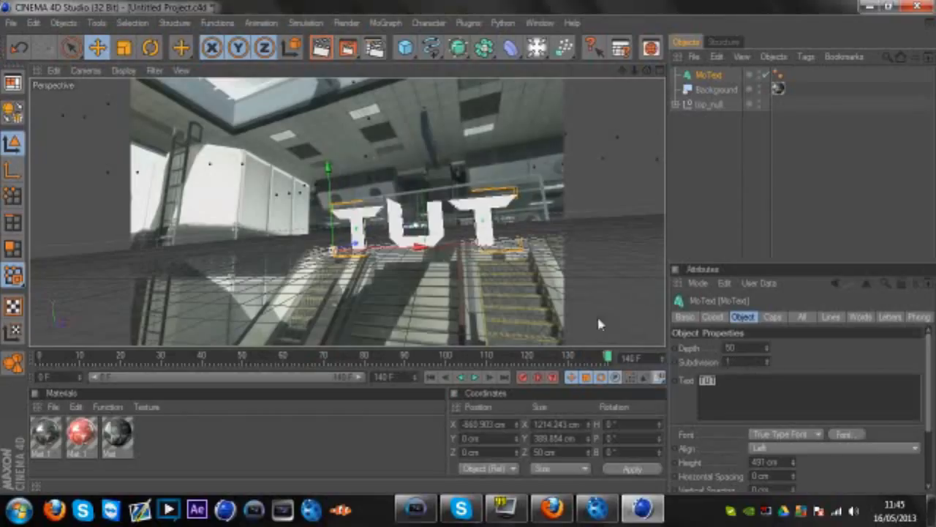
left_click(150, 47)
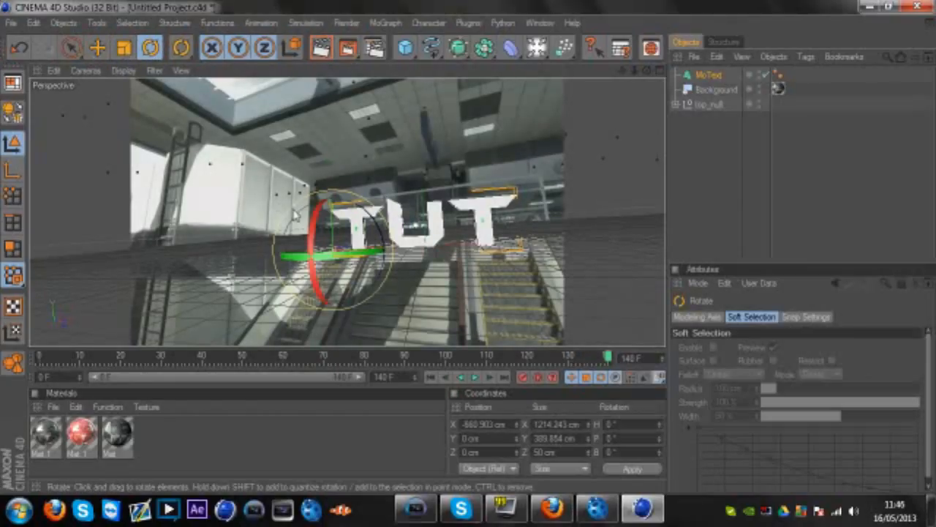
left_click_drag(314, 231, 318, 224)
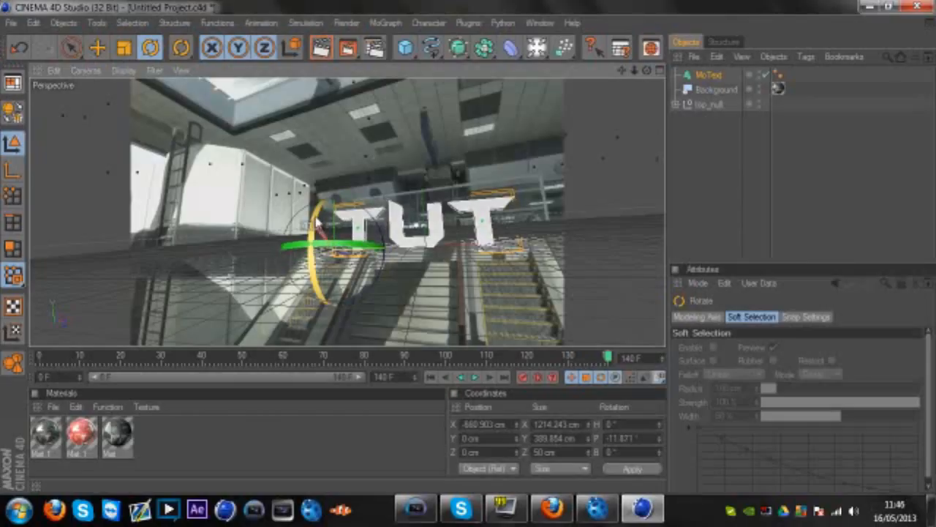
left_click(97, 48)
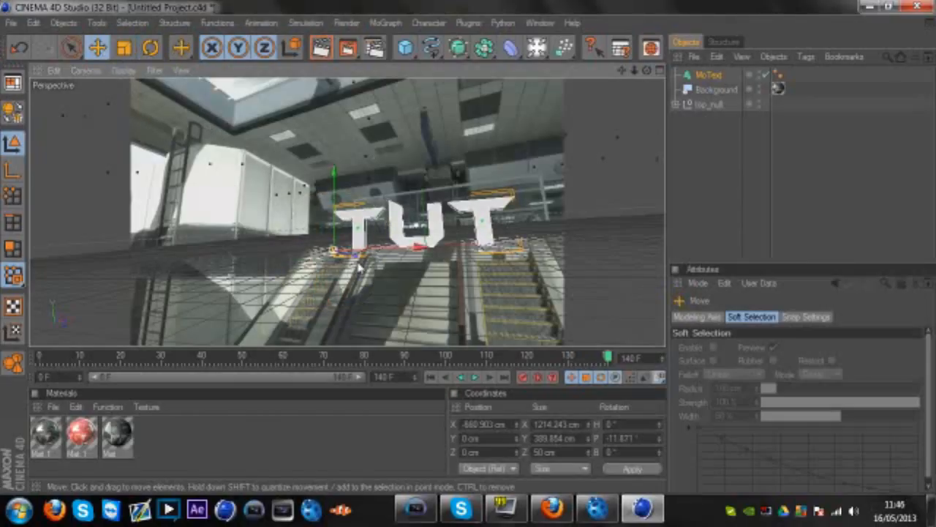
left_click_drag(333, 250, 322, 250)
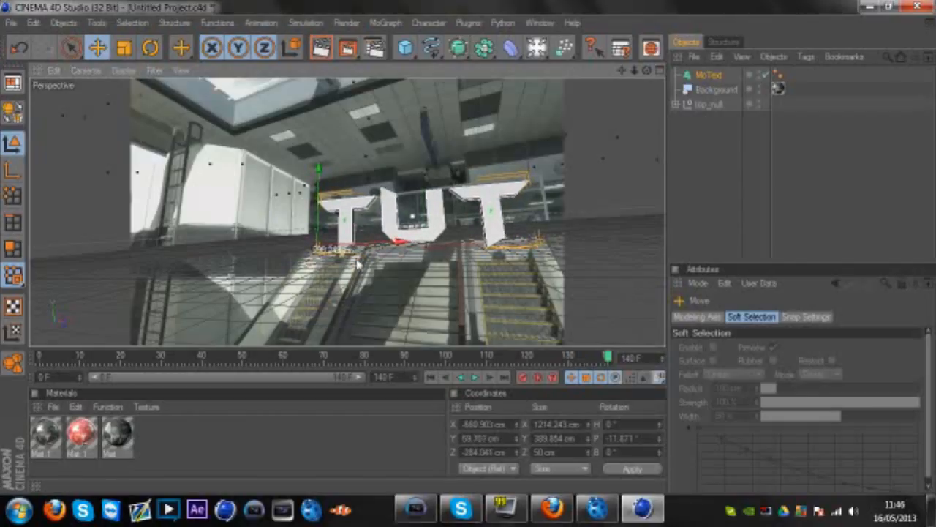
left_click_drag(401, 241, 402, 242)
At frame 76, set the text's depth to 154 cm and move it to about X -599, Y 79, Z -374 cm
left_click_drag(150, 357, 348, 358)
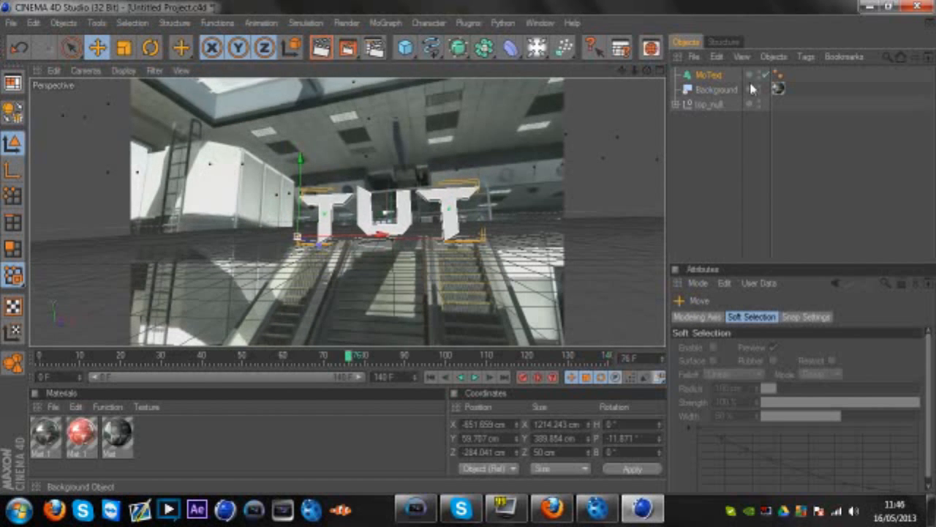
left_click(708, 76)
left_click_drag(770, 354, 769, 329)
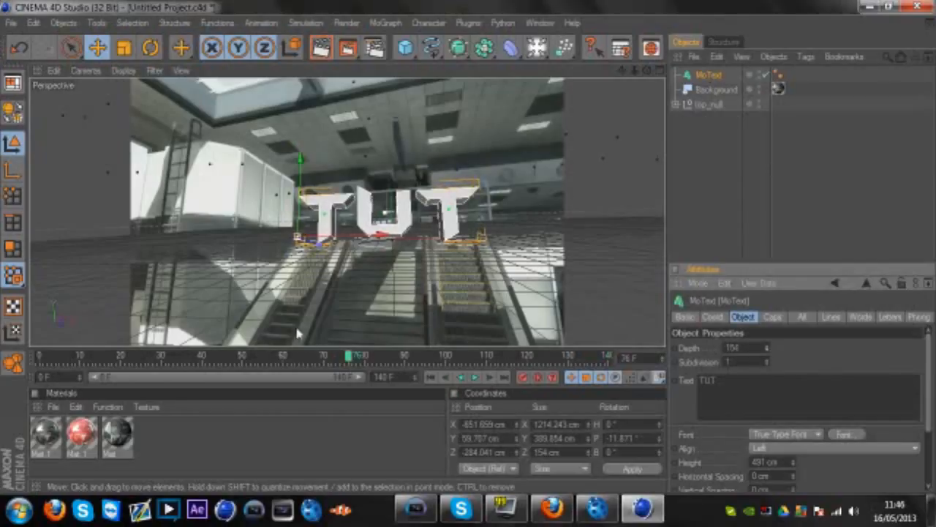
left_click_drag(319, 245, 374, 236)
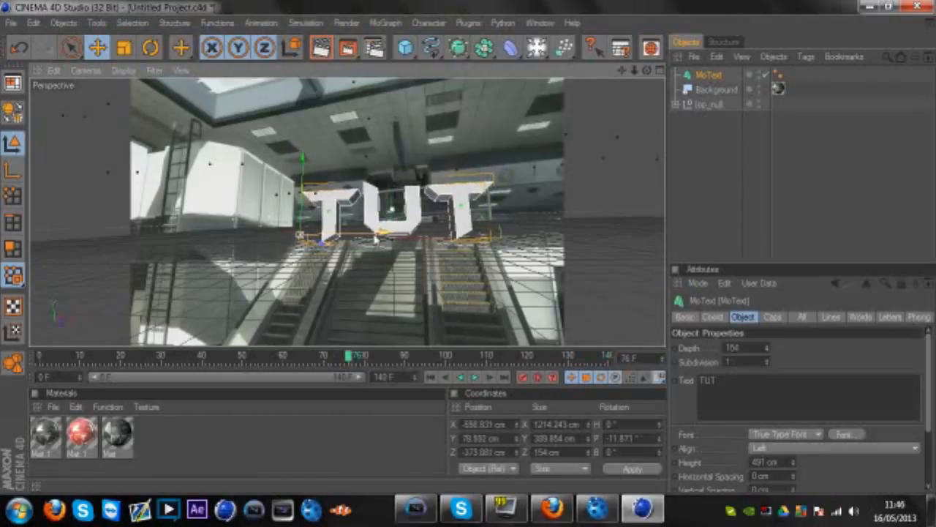
Duplicate the MoText object, naming the copy bac and the original front
left_click(708, 163)
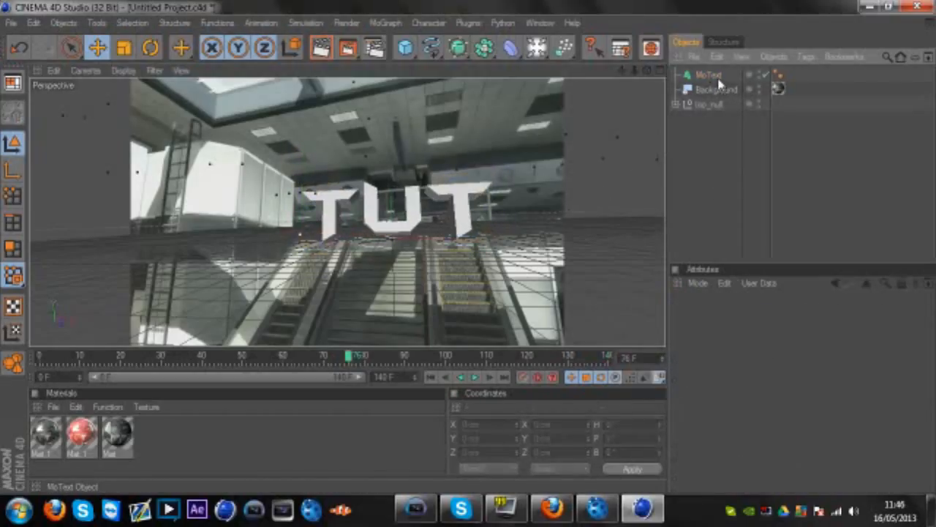
left_click(708, 76)
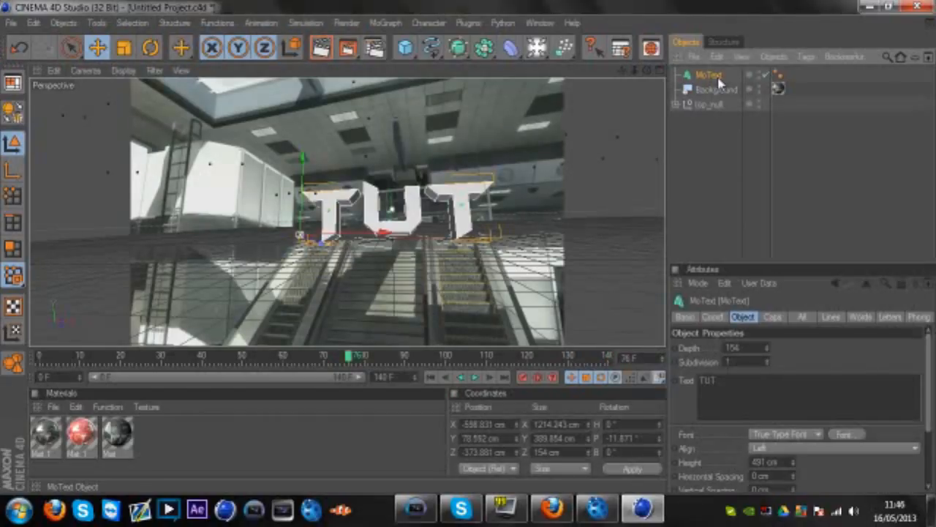
key("ctrl+c")
key("ctrl+v")
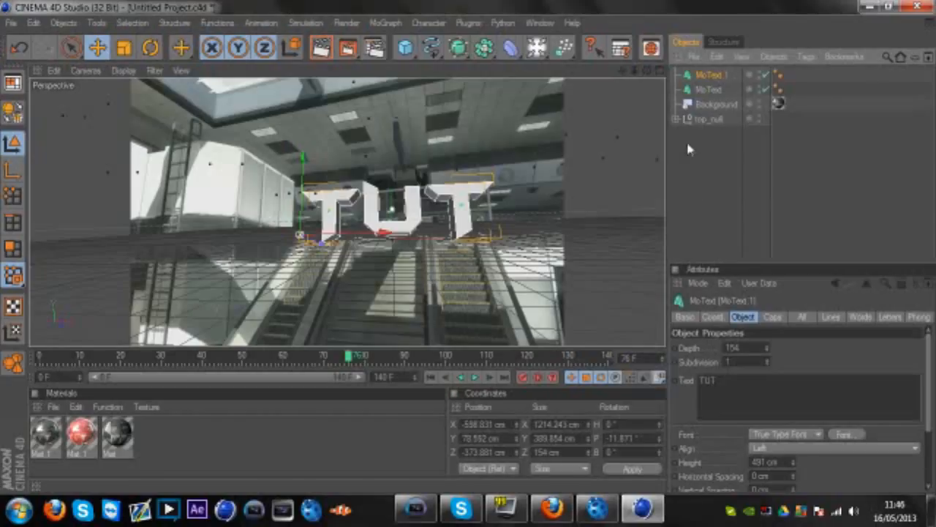
double_click(713, 76)
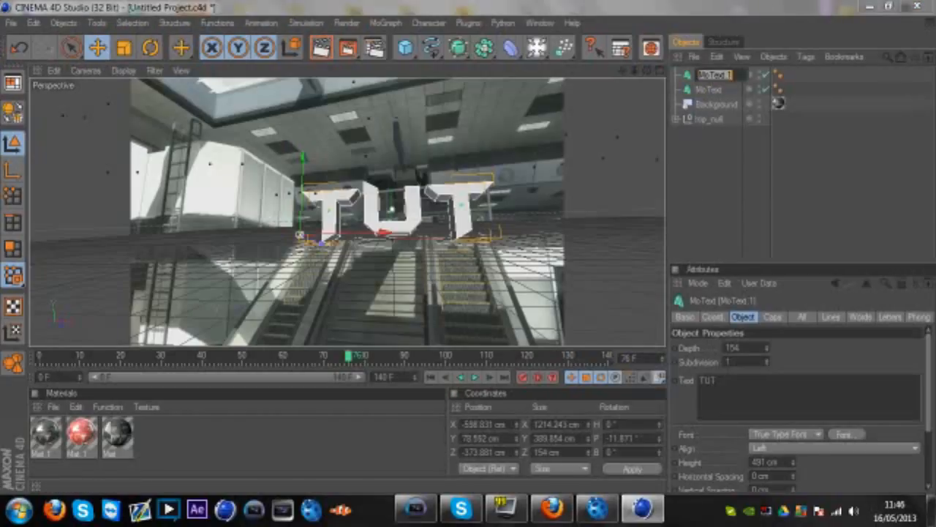
type("bac")
key("Return")
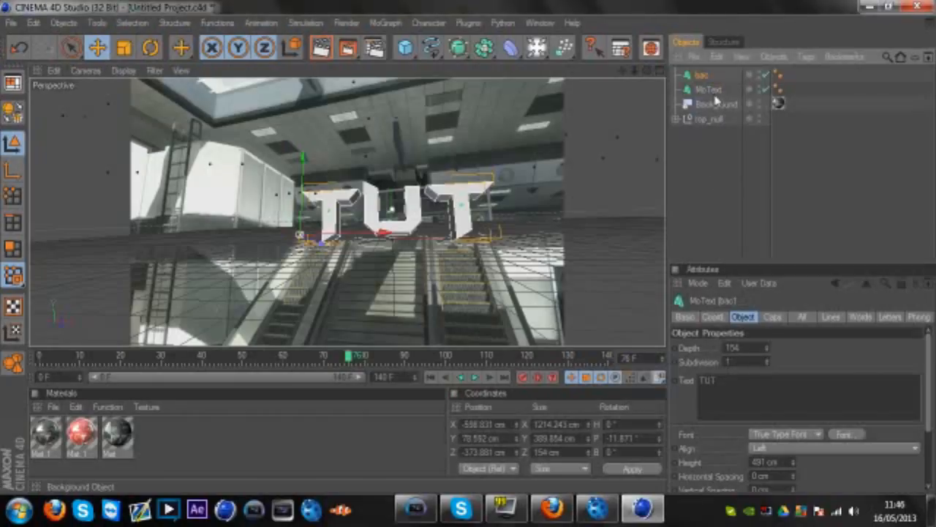
double_click(708, 89)
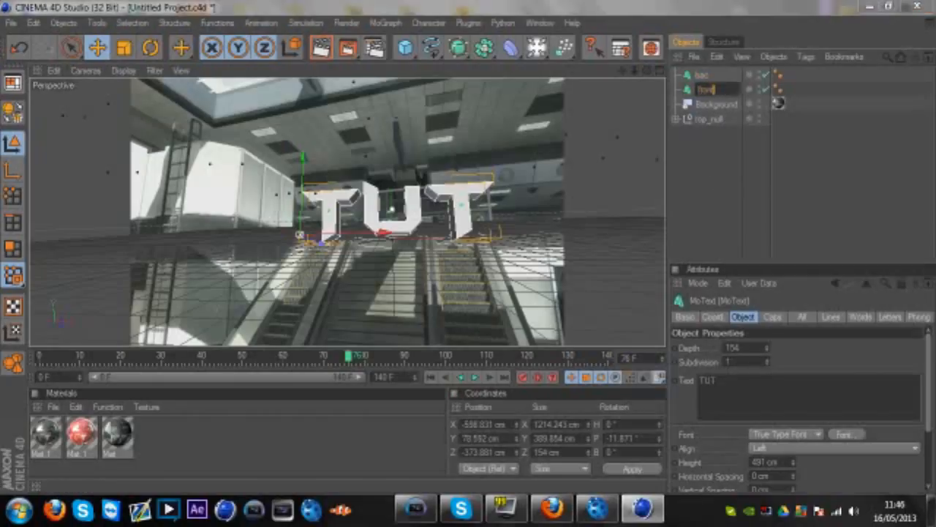
type("front")
key("Return")
Set the bac text's start and end caps to Fillet Cap and push it back to about Y 68, Z -324 cm
left_click(701, 76)
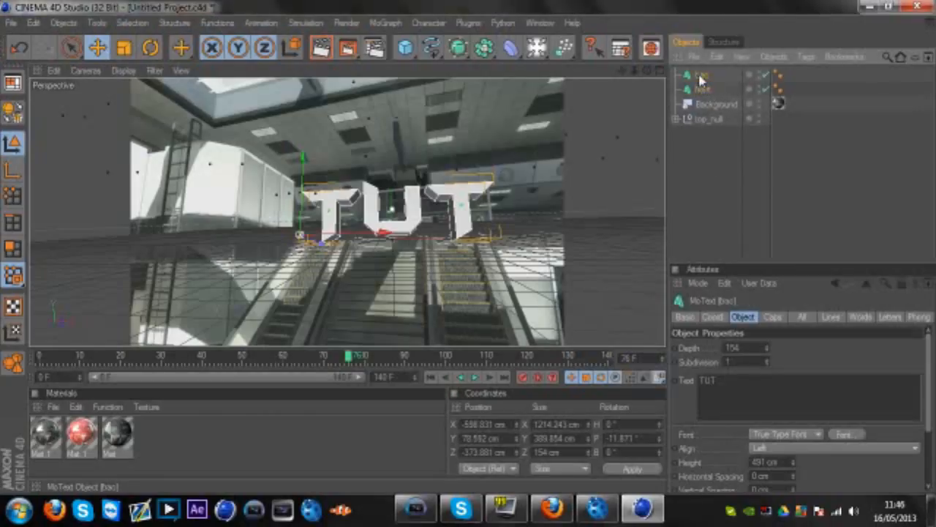
left_click(772, 316)
left_click(743, 353)
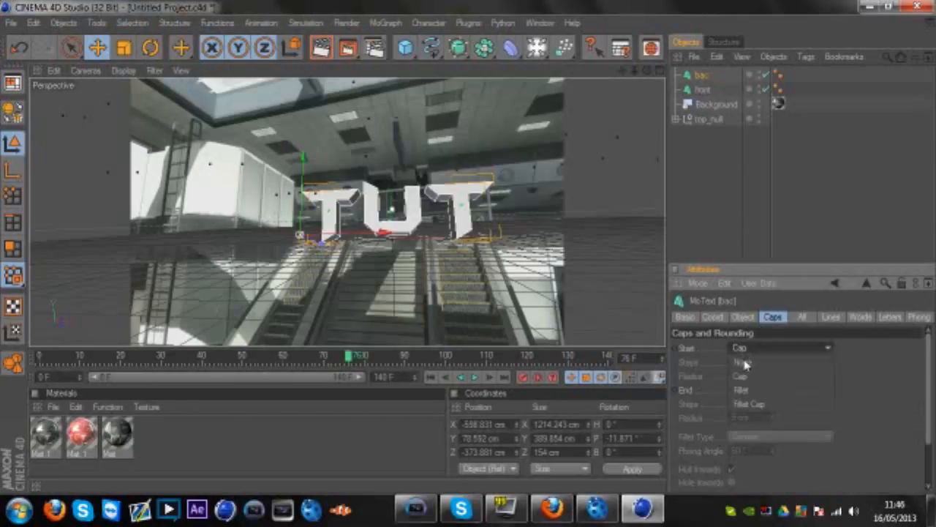
left_click(748, 405)
left_click(737, 392)
left_click(748, 445)
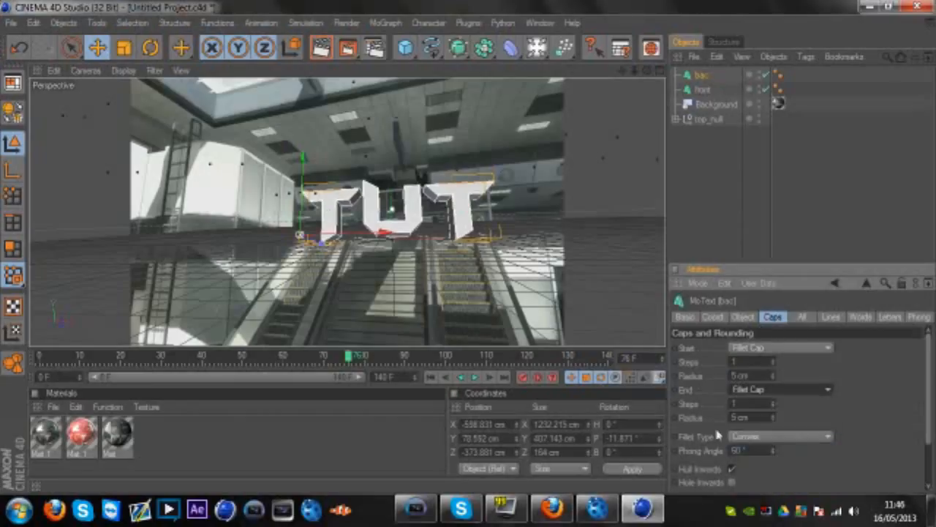
left_click_drag(321, 243, 320, 253)
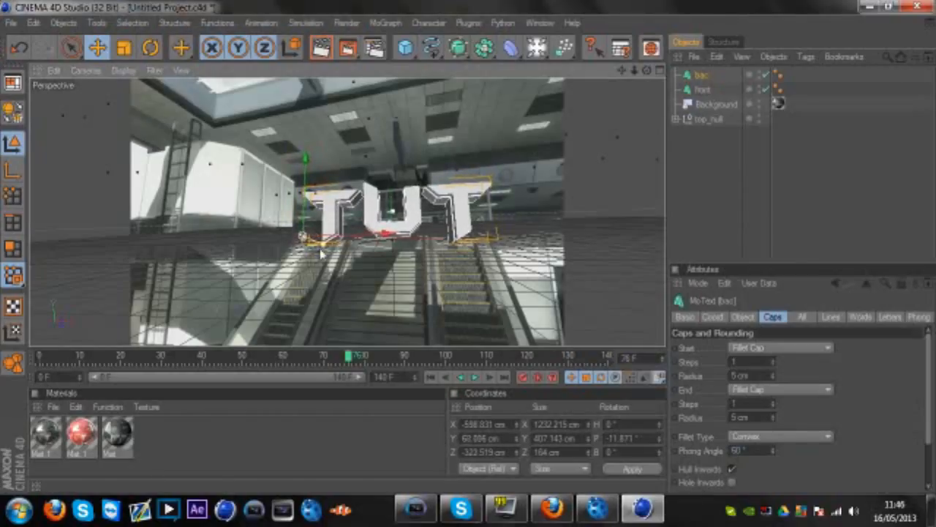
Apply the red material to the front text and the black material to the bac text, and render the view
left_click(209, 444)
left_click_drag(86, 439, 720, 90)
left_click_drag(100, 399, 707, 82)
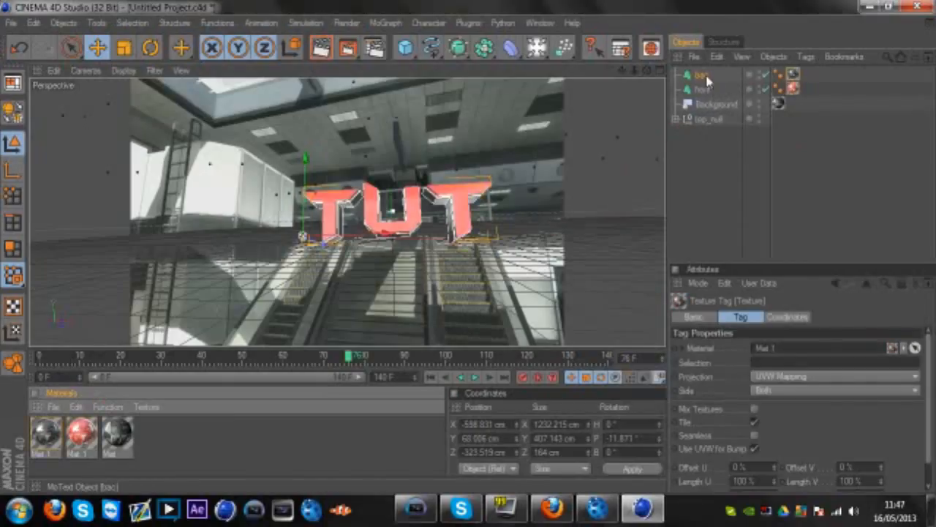
left_click(322, 49)
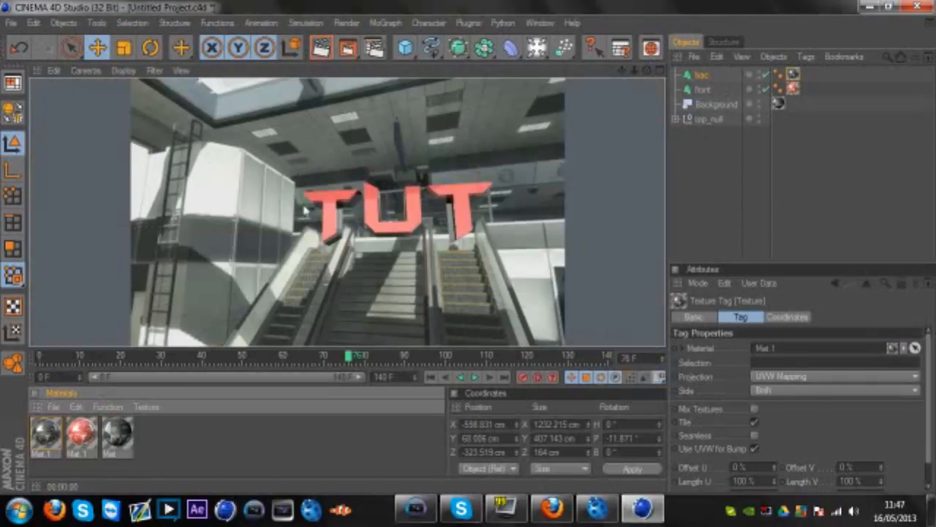
Move the front and bac texts together toward the camera to about Y 168, Z -751 cm, checking their placement through frame 140
left_click(704, 90)
left_click(703, 77, "shift")
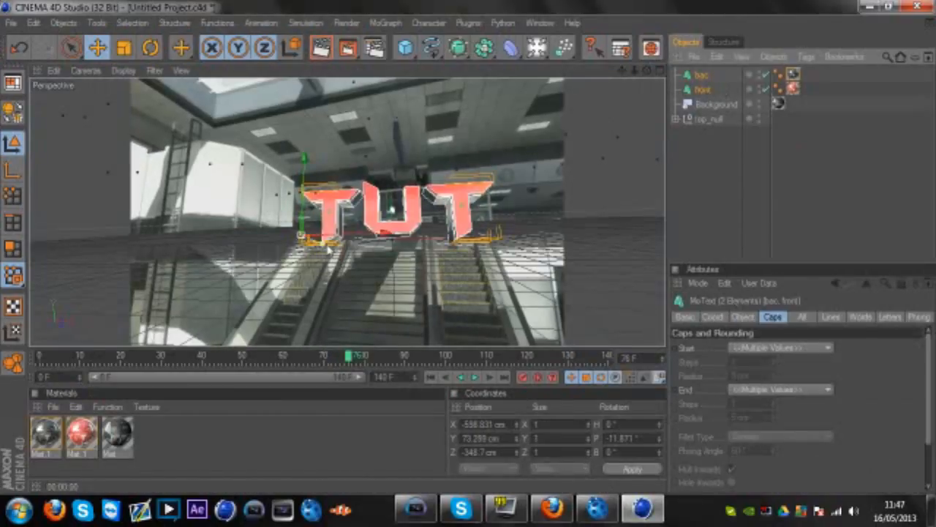
left_click_drag(327, 258, 325, 246)
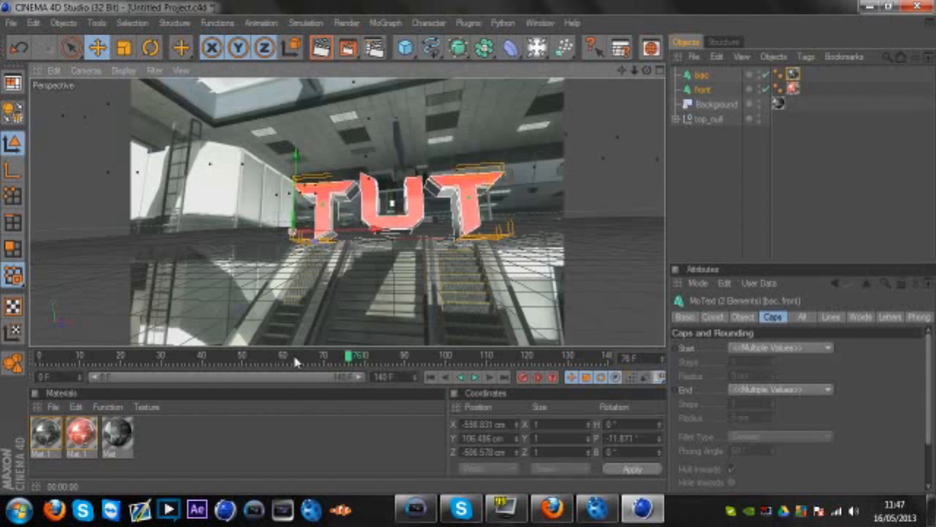
left_click_drag(286, 358, 443, 349)
left_click_drag(306, 346, 644, 309)
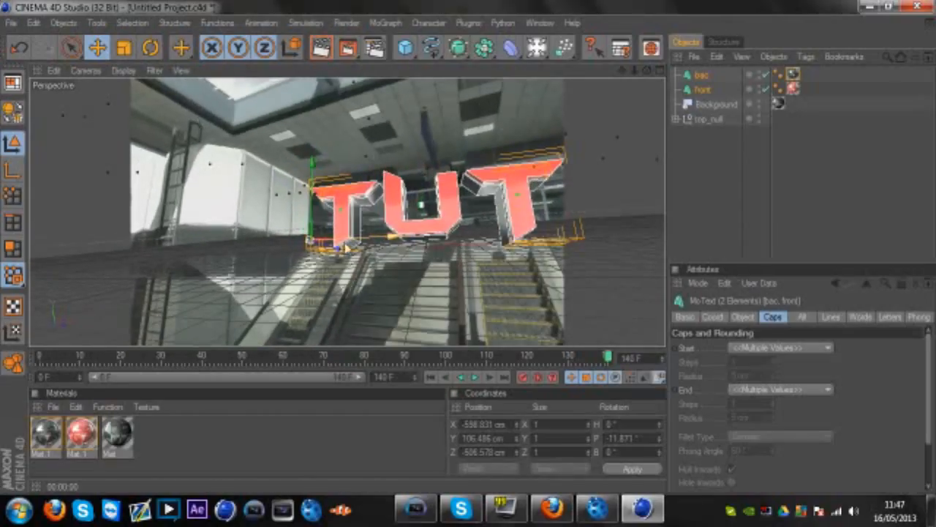
left_click_drag(494, 276, 492, 242)
left_click_drag(311, 242, 320, 244)
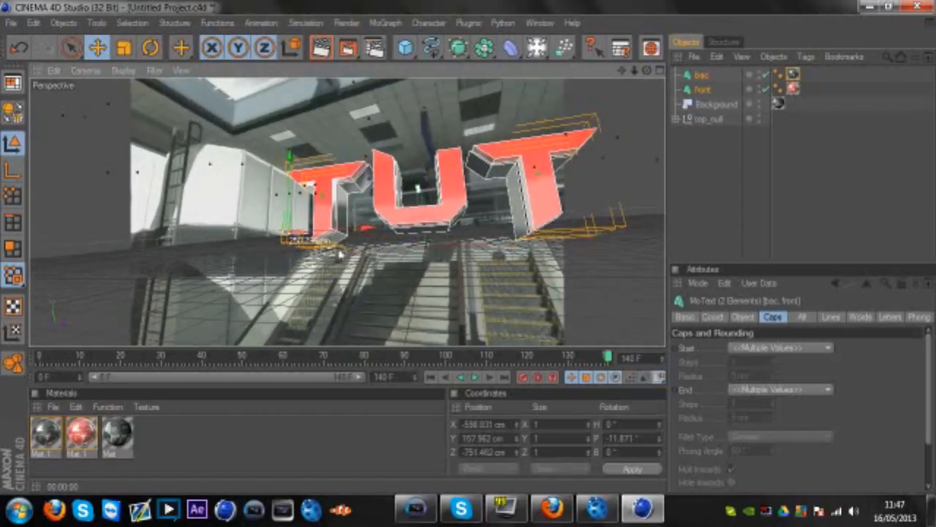
left_click_drag(218, 364, 688, 335)
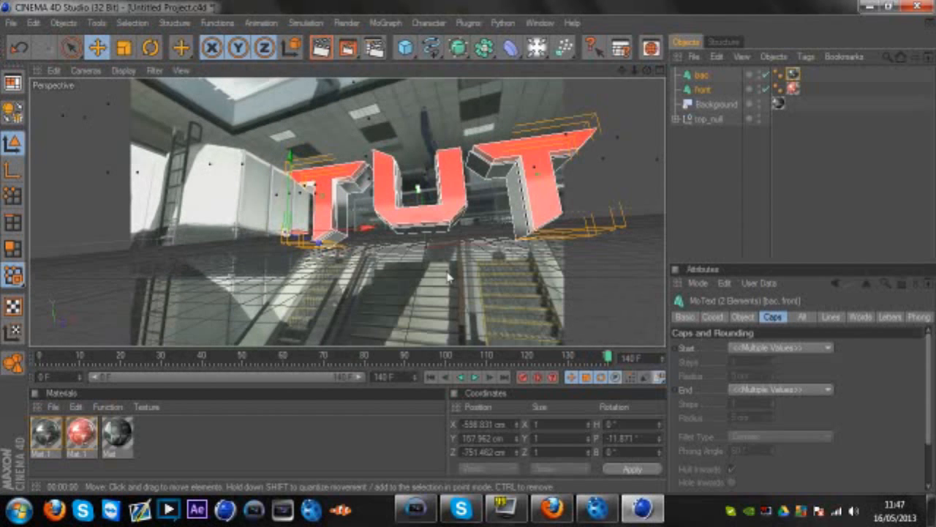
Shift the front and bac texts sideways to about X -569 cm and make both MoText objects editable
left_click_drag(370, 232, 379, 231)
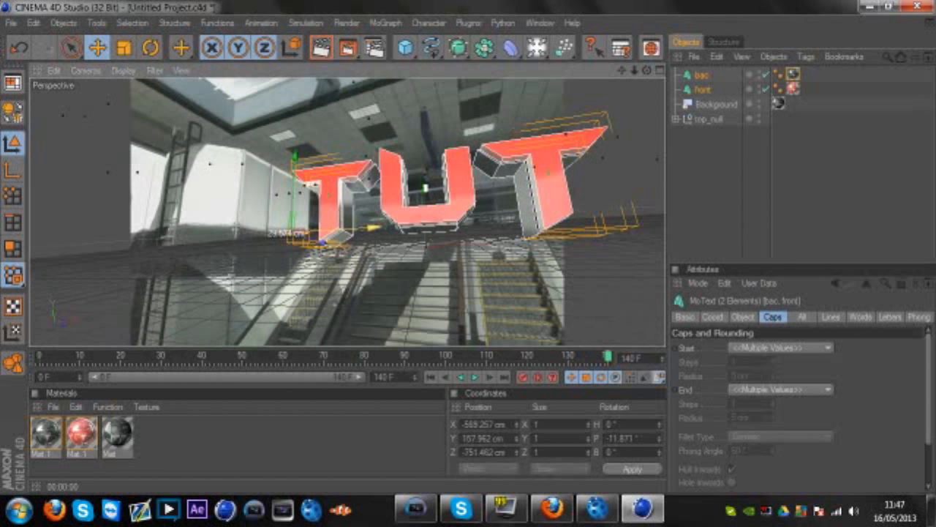
left_click(710, 89)
left_click(709, 80, "shift")
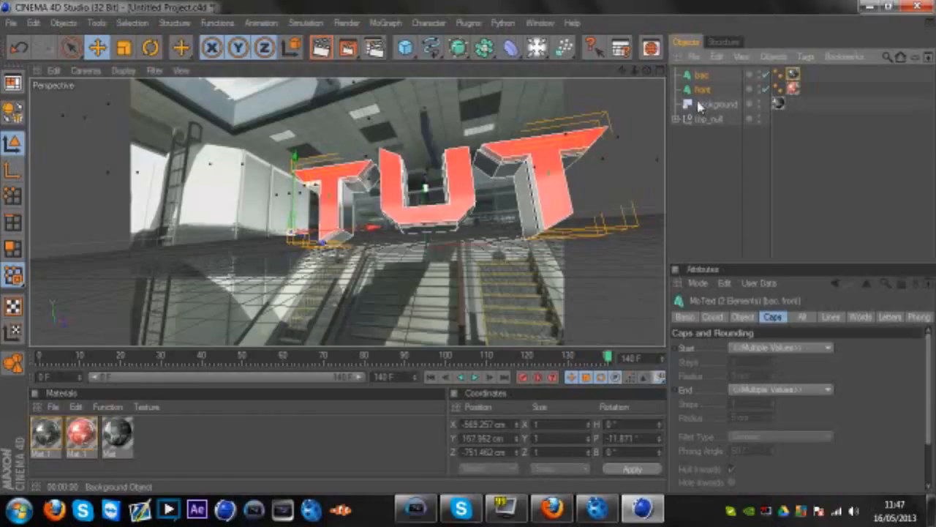
left_click(714, 164)
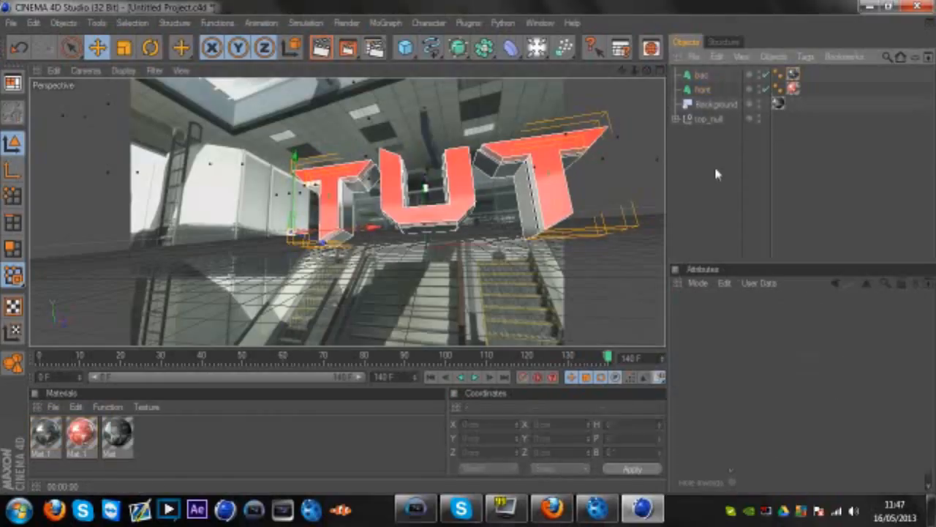
left_click(703, 87)
left_click(703, 78, "shift")
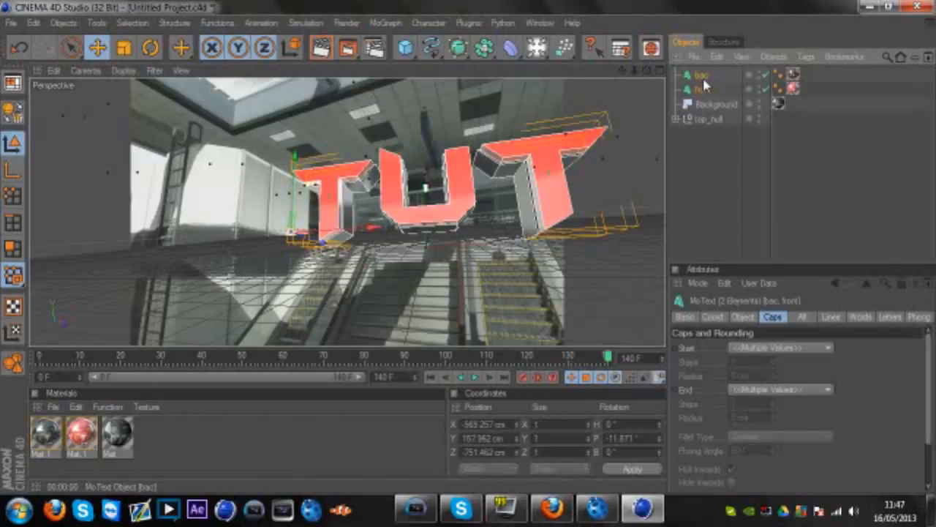
left_click(13, 111)
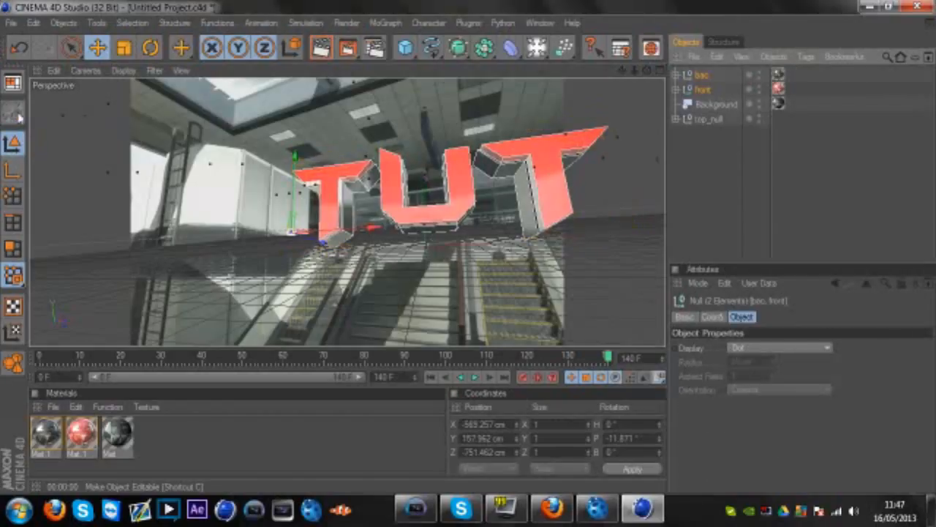
Move the T, U and T extrudes out of the front hierarchy to the top level and delete the emptied front null
left_click(676, 89)
left_click(684, 104)
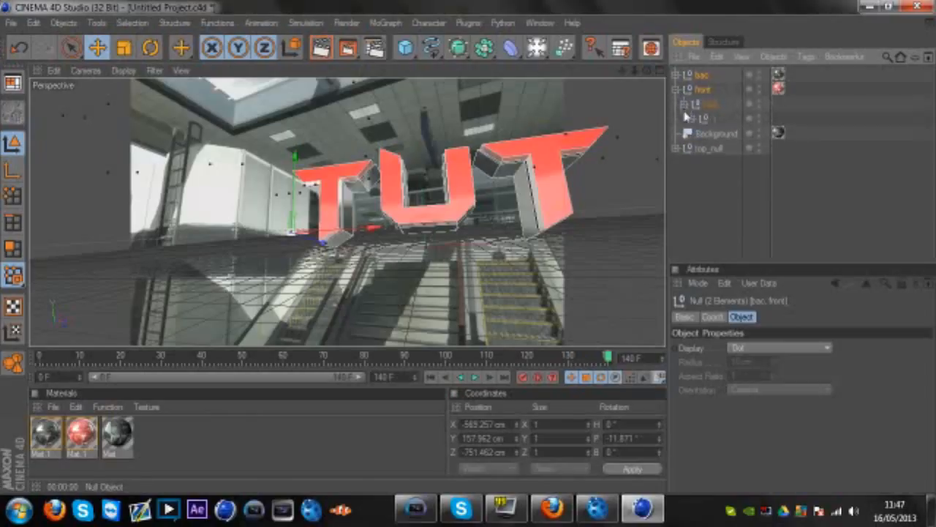
left_click(691, 119)
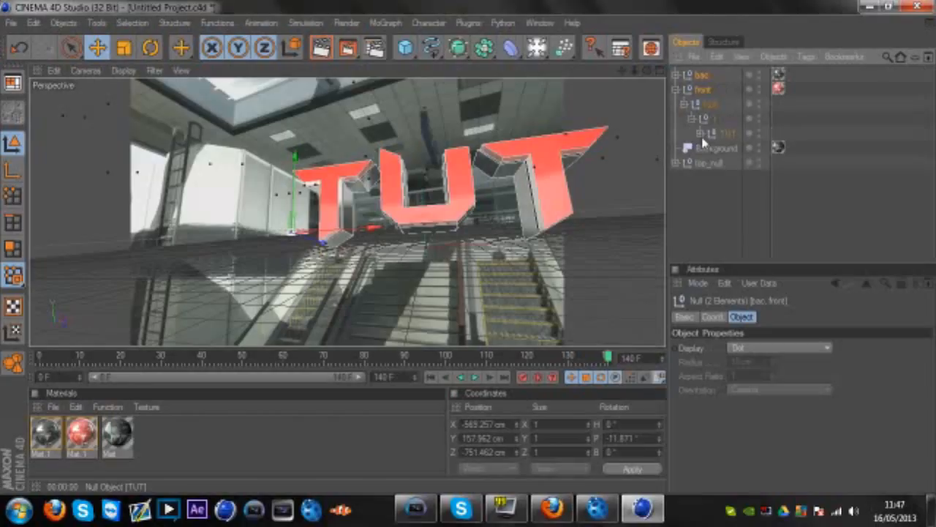
left_click(700, 133)
left_click(721, 152)
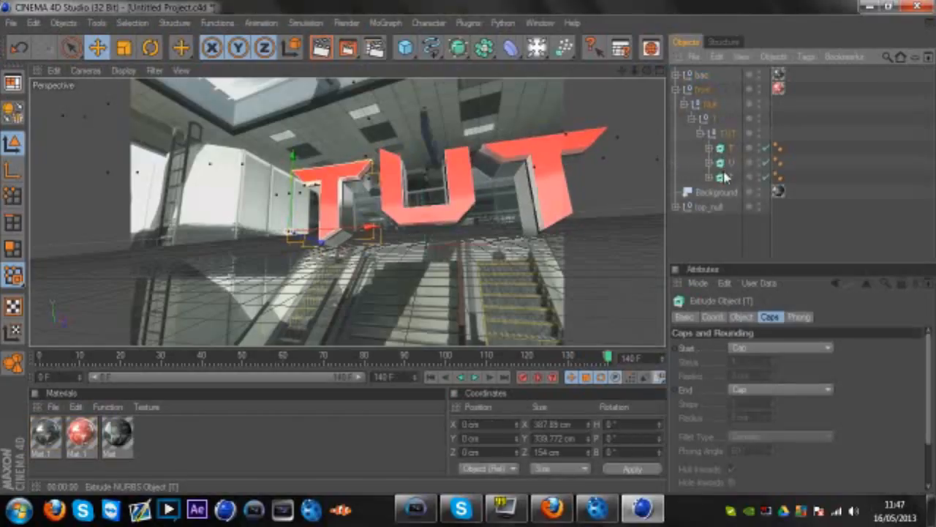
left_click(727, 178, "shift")
left_click(729, 152)
left_click(729, 165, "shift")
left_click(729, 178, "shift")
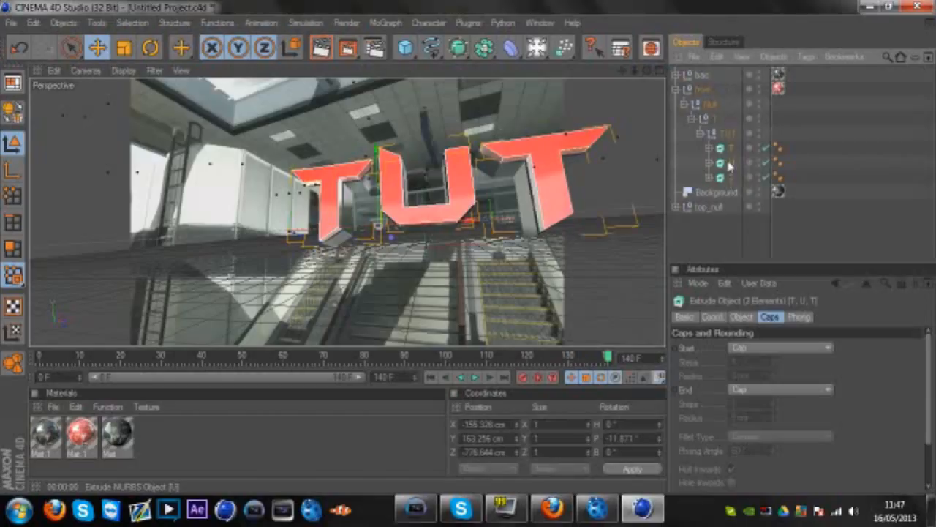
left_click(729, 150)
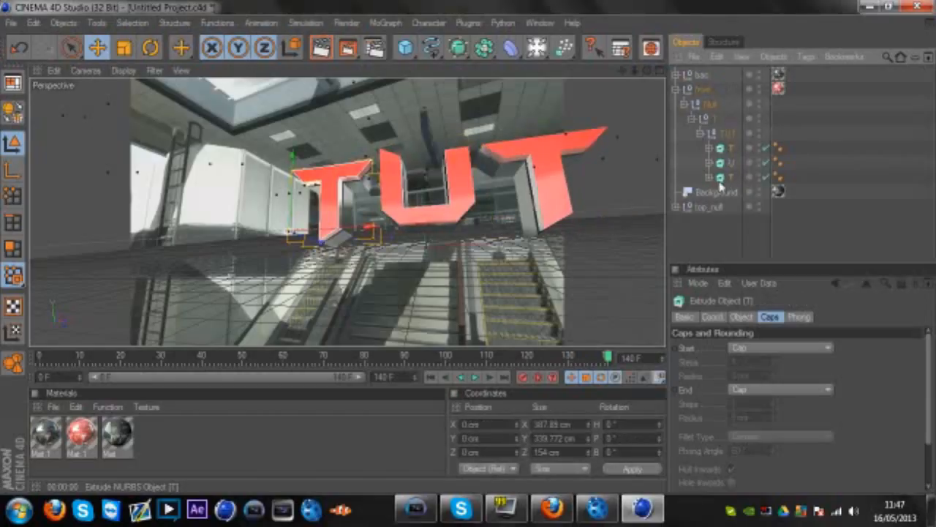
left_click(726, 179, "shift")
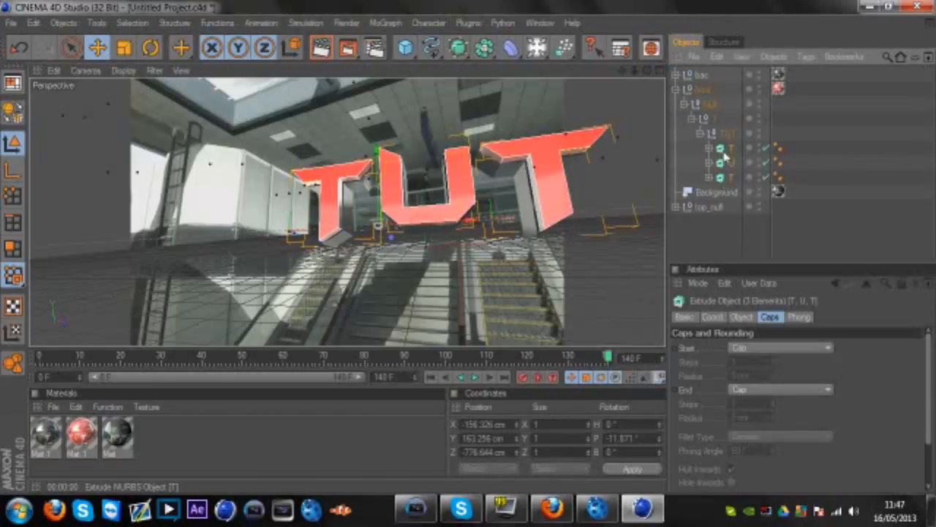
left_click(724, 151)
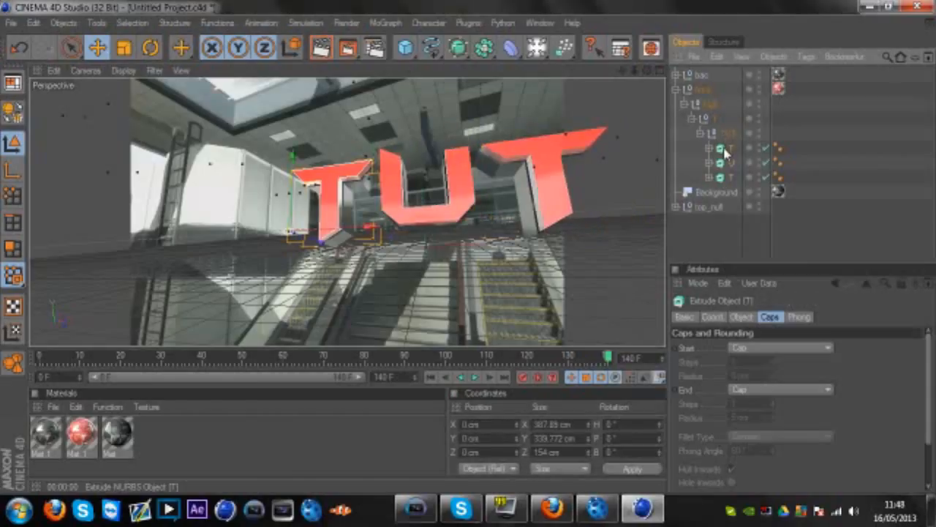
left_click(722, 165, "shift")
left_click(722, 180, "shift")
left_click_drag(722, 152, 718, 216)
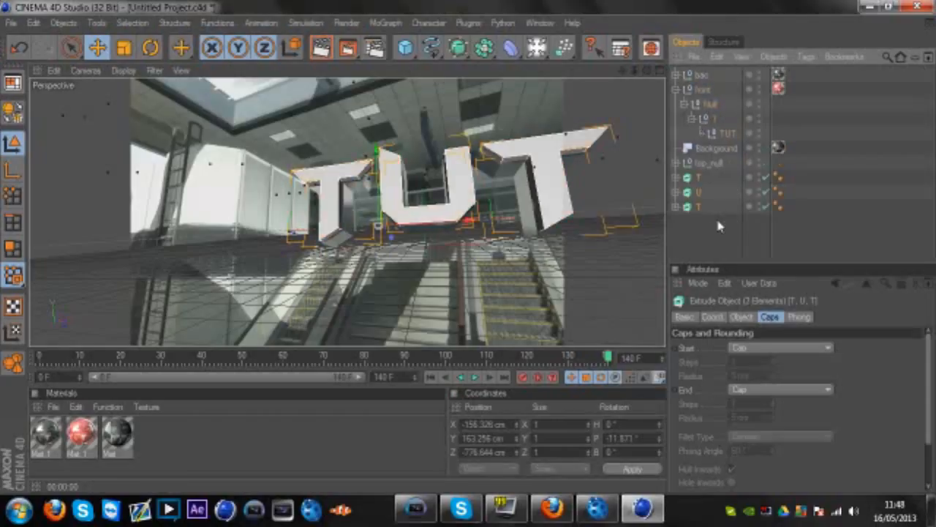
left_click(701, 90)
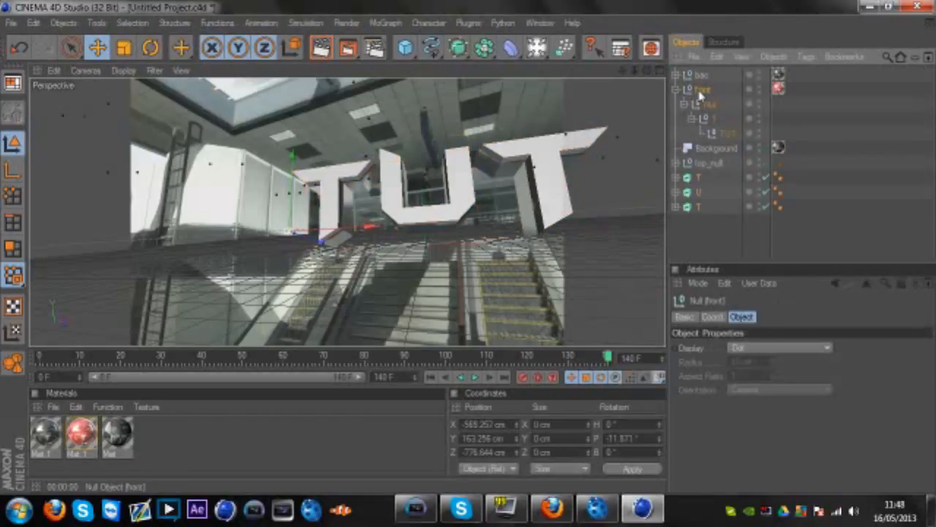
key("Delete")
Move the three letter extrudes out of the bac hierarchy to the top level and delete the emptied bac null
left_click(677, 76)
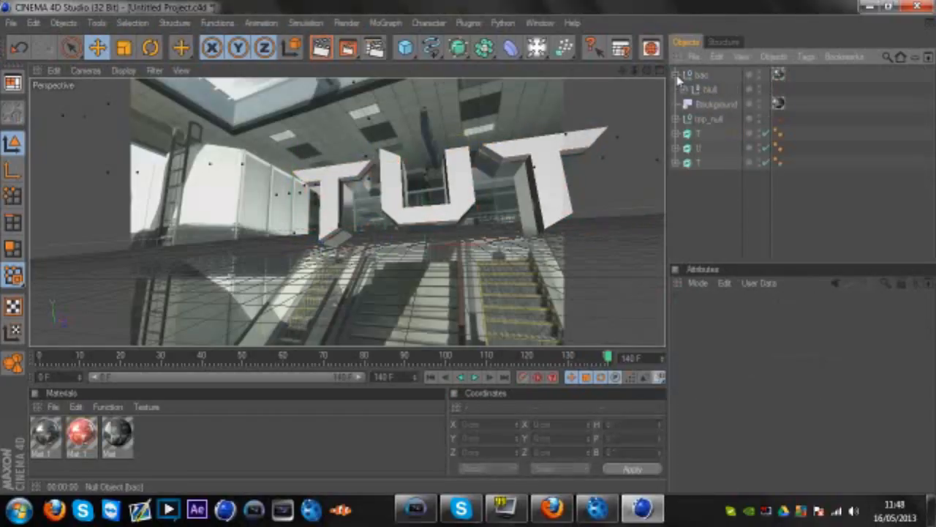
left_click(683, 89)
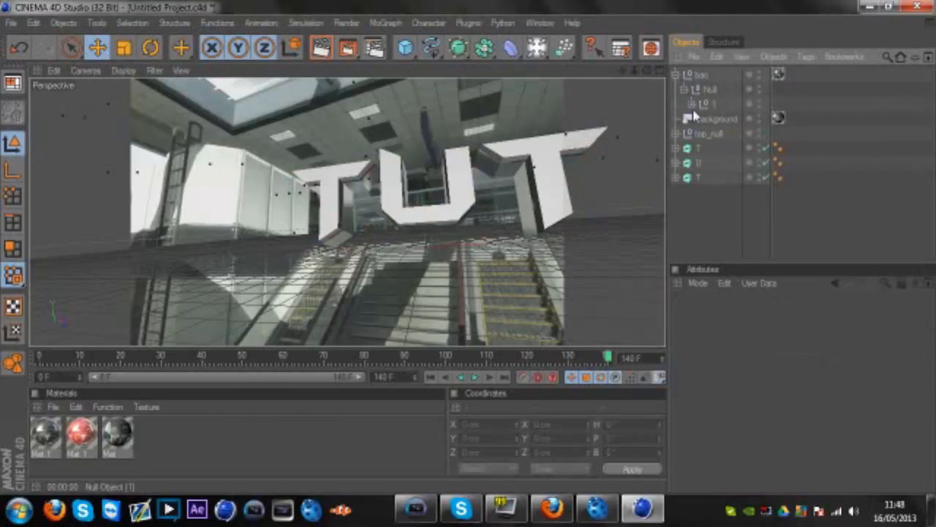
left_click(692, 104)
left_click(701, 118)
left_click_drag(729, 134, 702, 241)
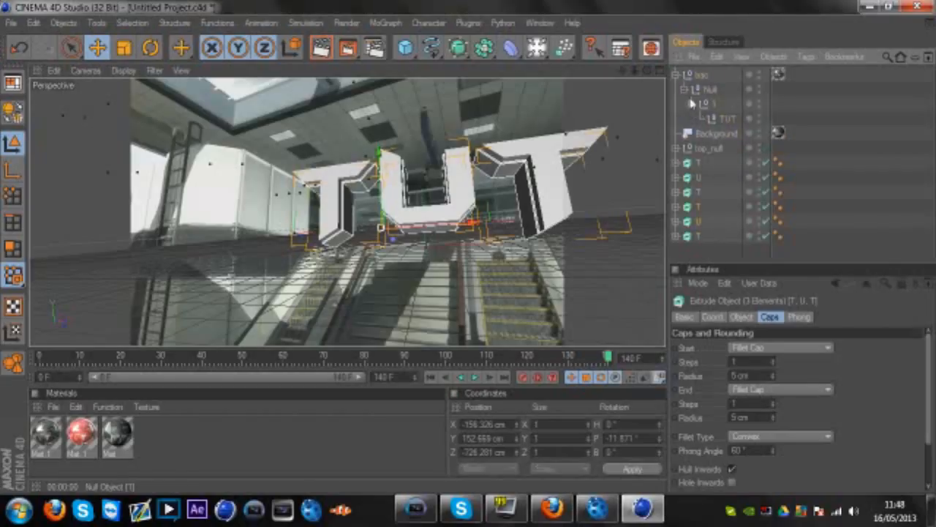
left_click(699, 76)
key("Delete")
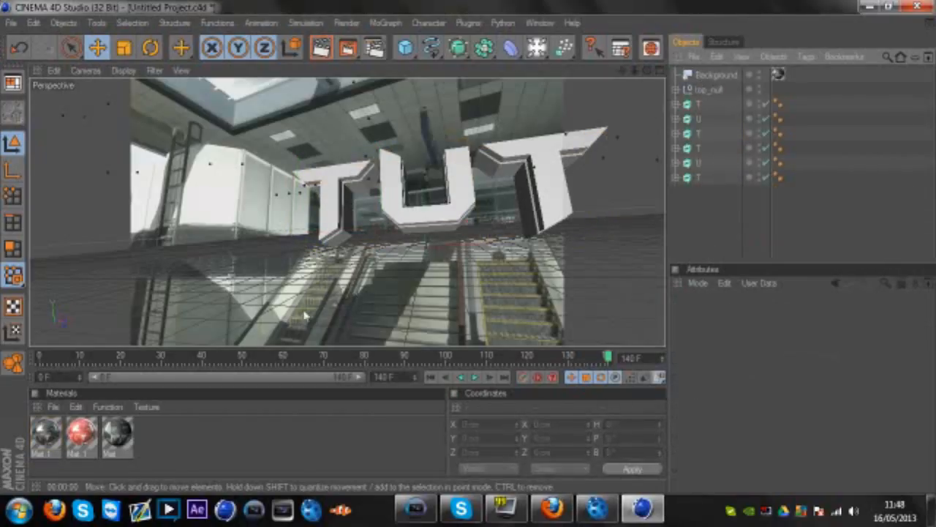
Apply the red material to the first, third and fifth letter extrudes and the black material to the other three, and render the view
left_click_drag(688, 123, 695, 104)
left_click_drag(479, 219, 713, 162)
left_click_drag(48, 428, 713, 119)
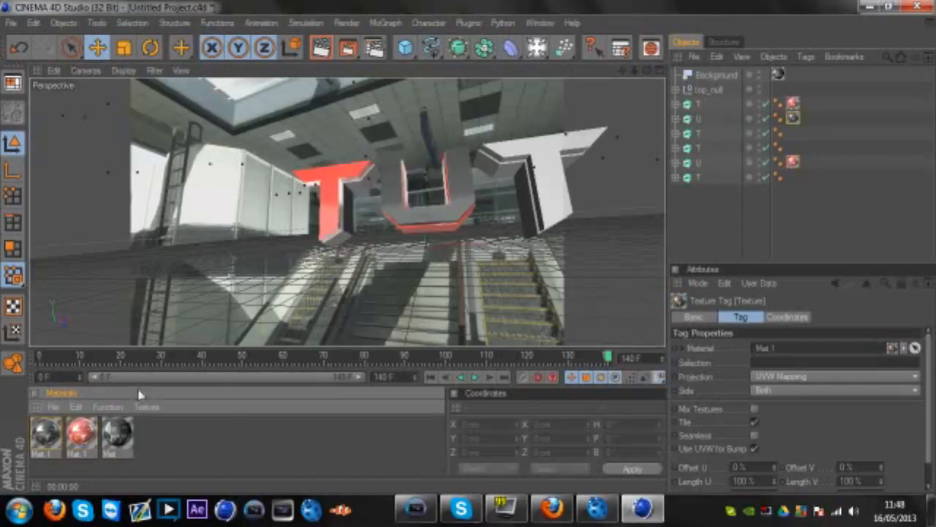
left_click_drag(84, 436, 706, 134)
mouse_move(44, 435)
left_mouse_down()
mouse_move(661, 153)
mouse_move(717, 155)
left_mouse_up()
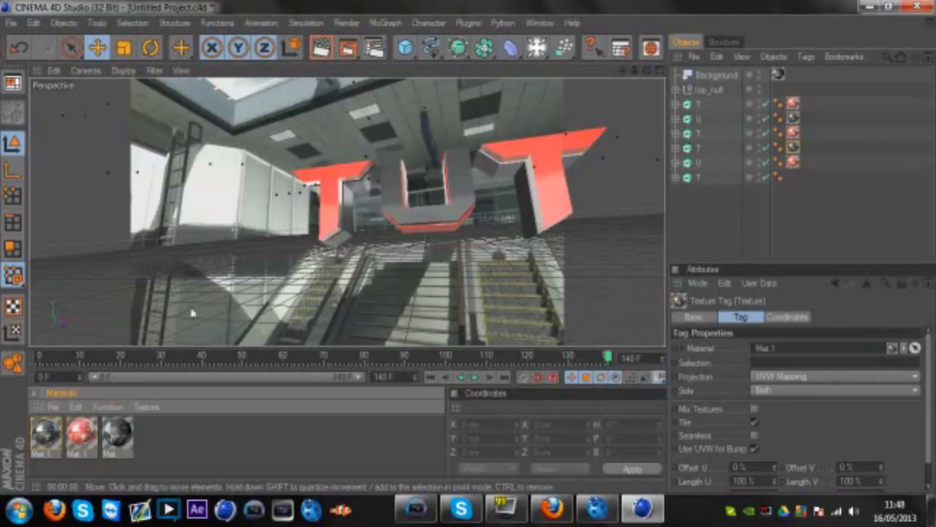
mouse_move(51, 435)
left_mouse_down()
mouse_move(707, 164)
mouse_move(704, 180)
left_mouse_up()
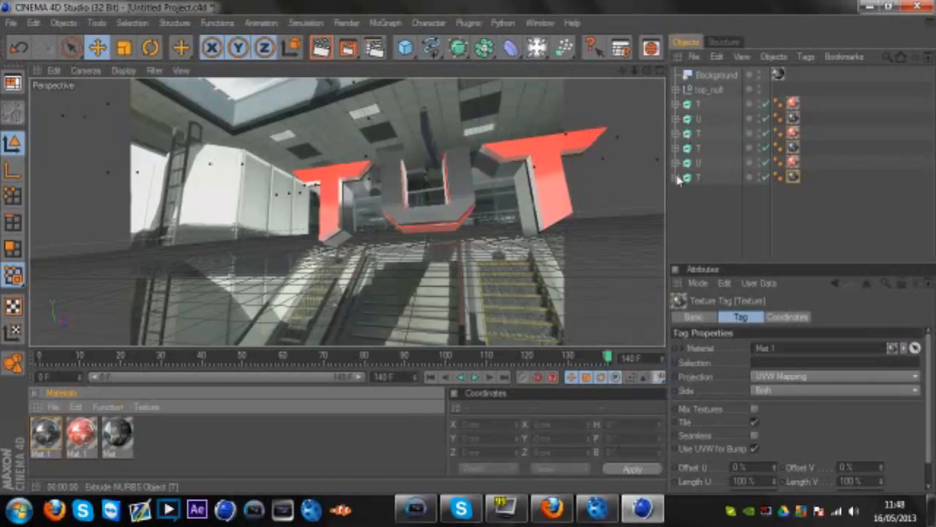
left_click(320, 48)
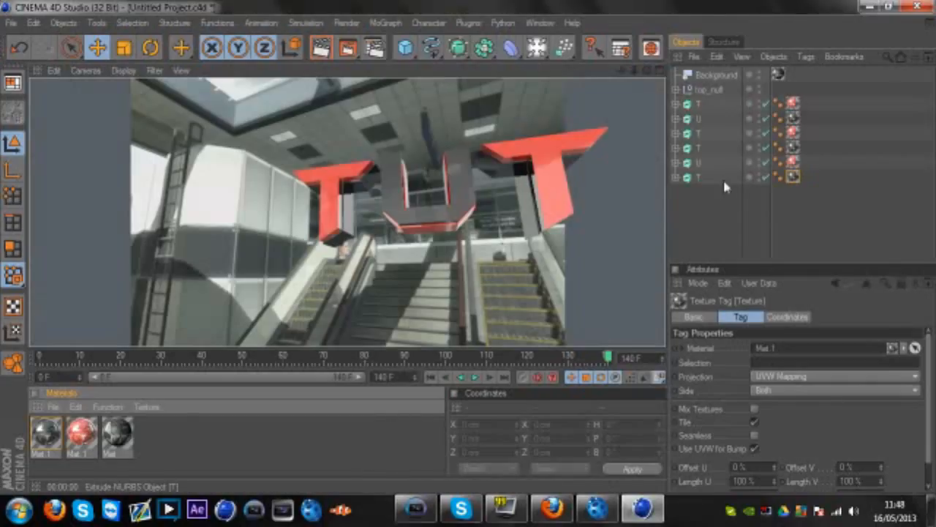
Add a MoGraph Fracture object and place all six letter extrudes inside it
left_click(708, 214)
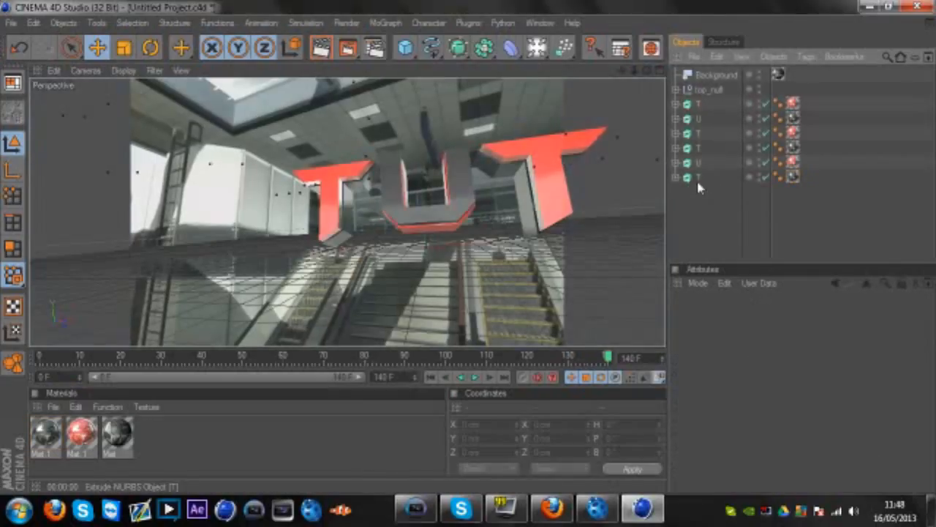
left_click(698, 177)
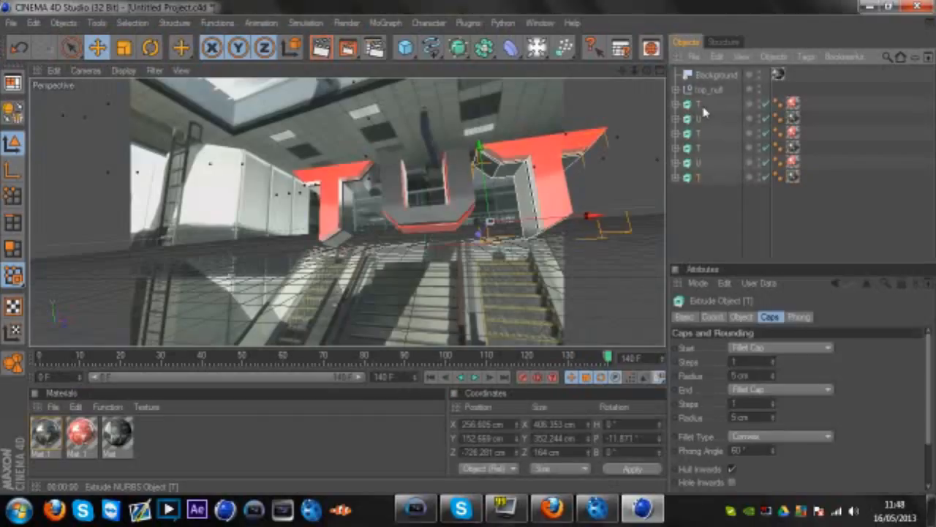
left_click(690, 231)
left_click(386, 22)
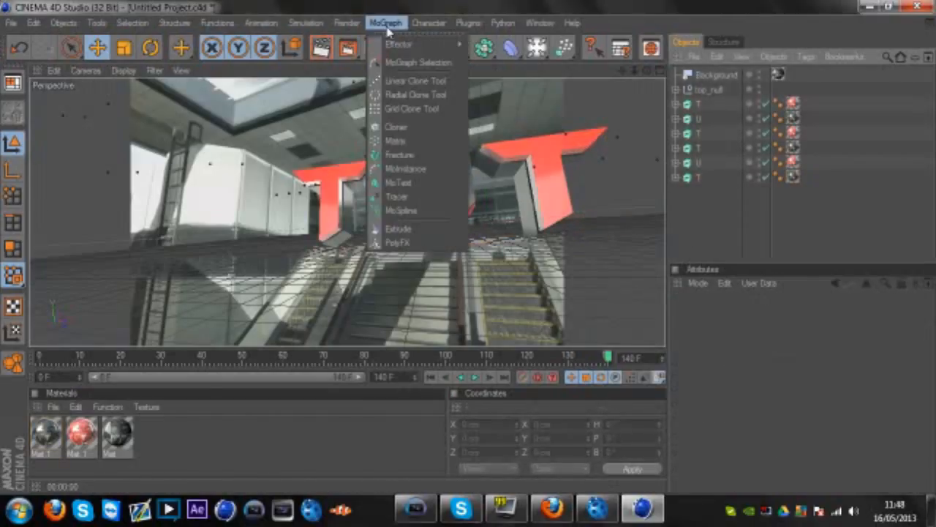
left_click(393, 156)
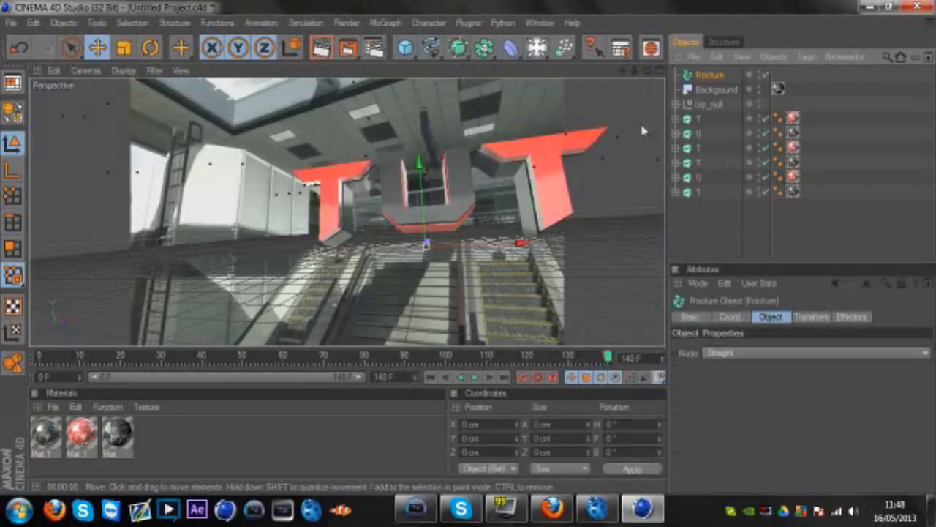
left_click(700, 118)
left_click(695, 191, "shift")
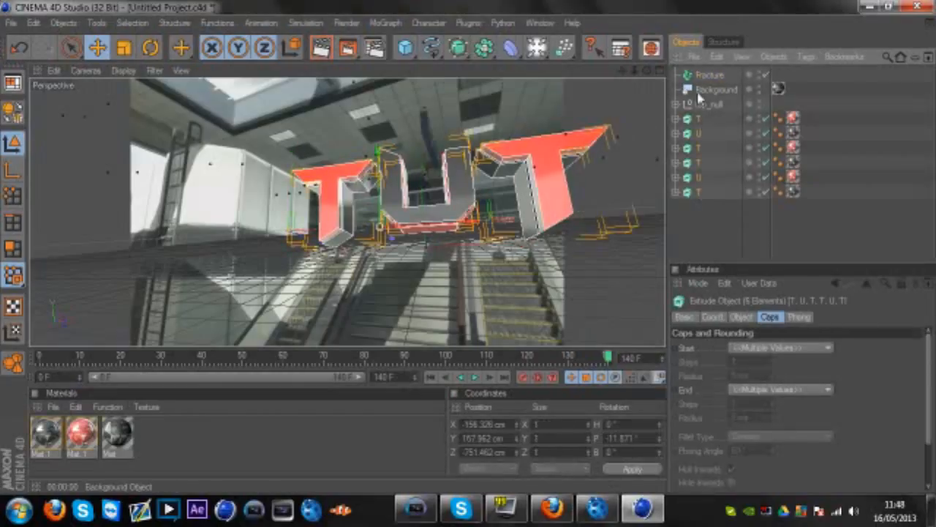
left_click_drag(698, 126, 709, 74)
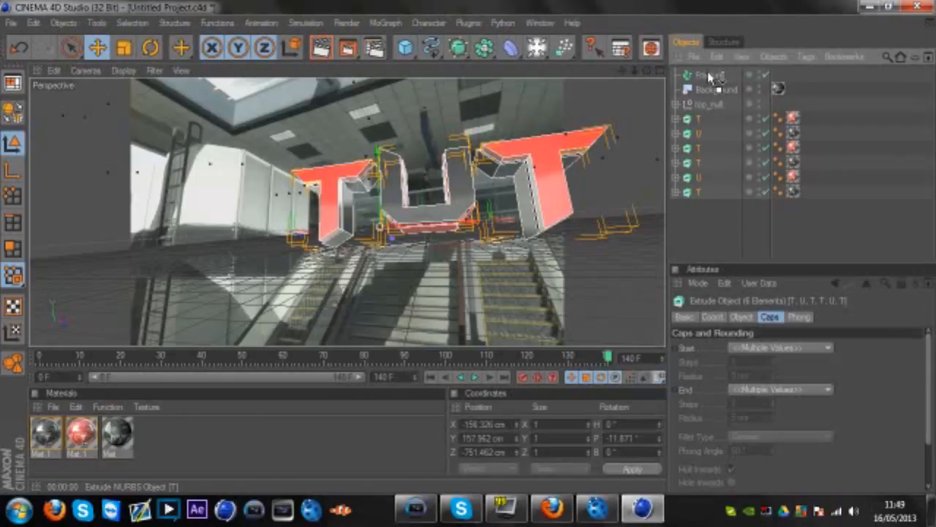
left_click_drag(710, 78, 708, 77)
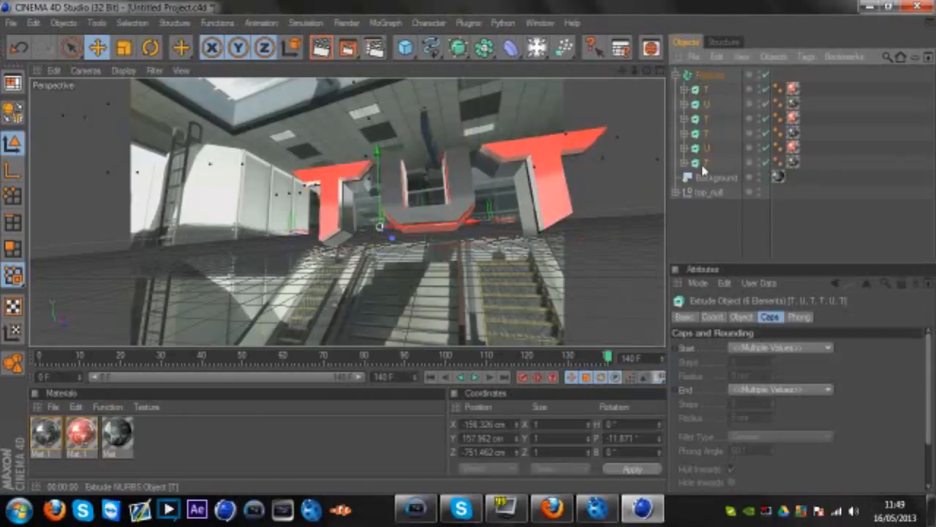
Add a Random effector with the Fracture object and its letters selected
left_click(711, 73, "ctrl")
left_click(386, 22)
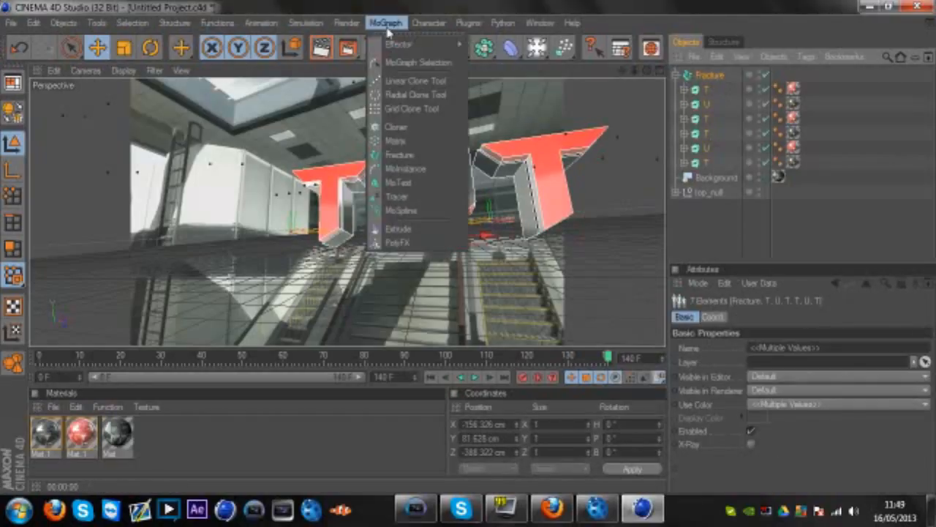
mouse_move(398, 44)
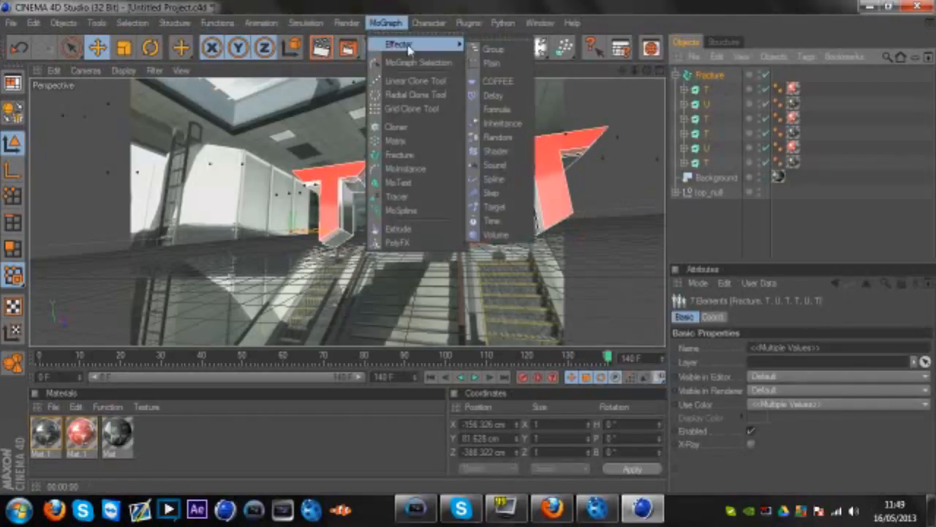
left_click(481, 147)
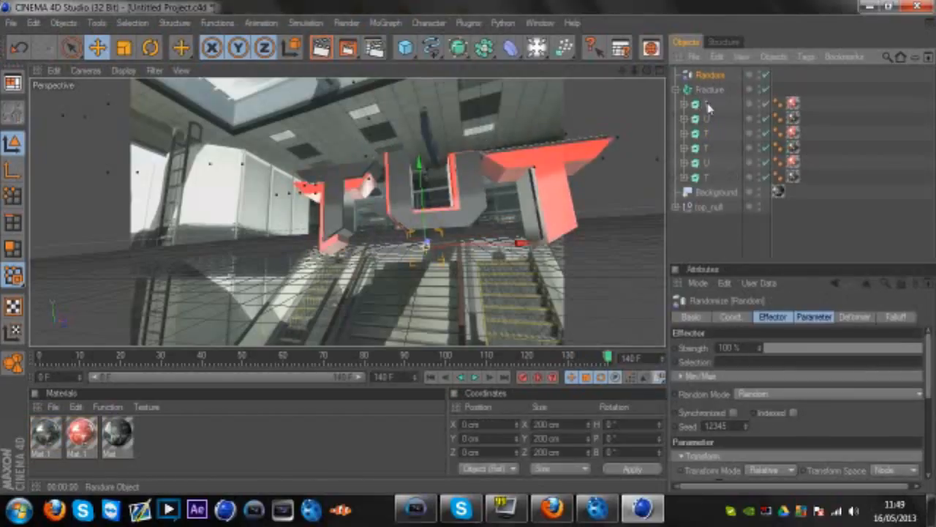
Enable rotation on the Random effector and set its position offsets to about X 306 cm, Y -453 cm and Z above 500 cm
left_click(808, 320)
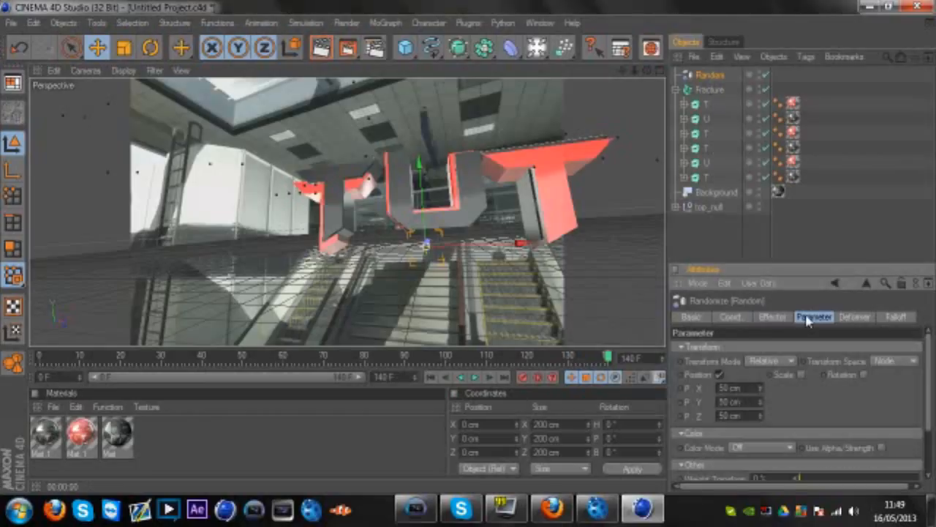
left_click(863, 373)
left_click_drag(760, 389, 760, 355)
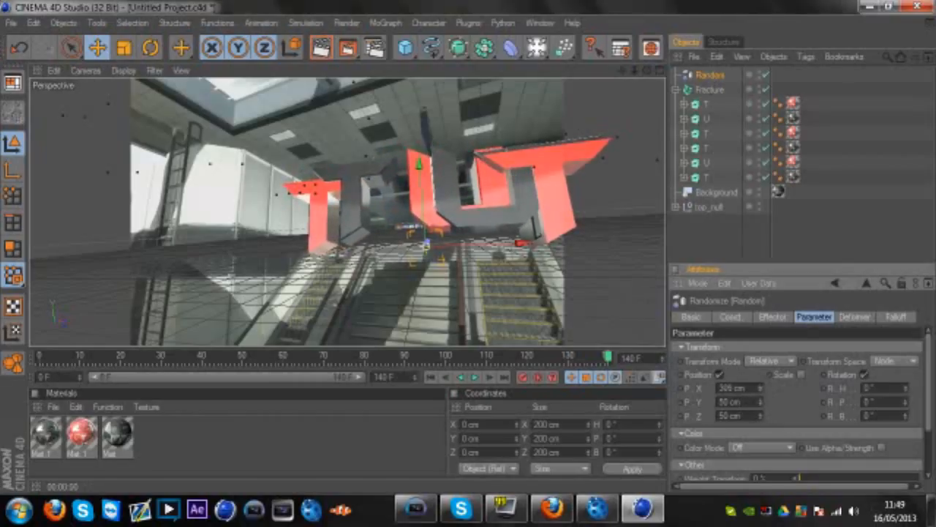
mouse_move(761, 401)
left_mouse_down()
mouse_move(761, 436)
mouse_move(763, 397)
left_mouse_up()
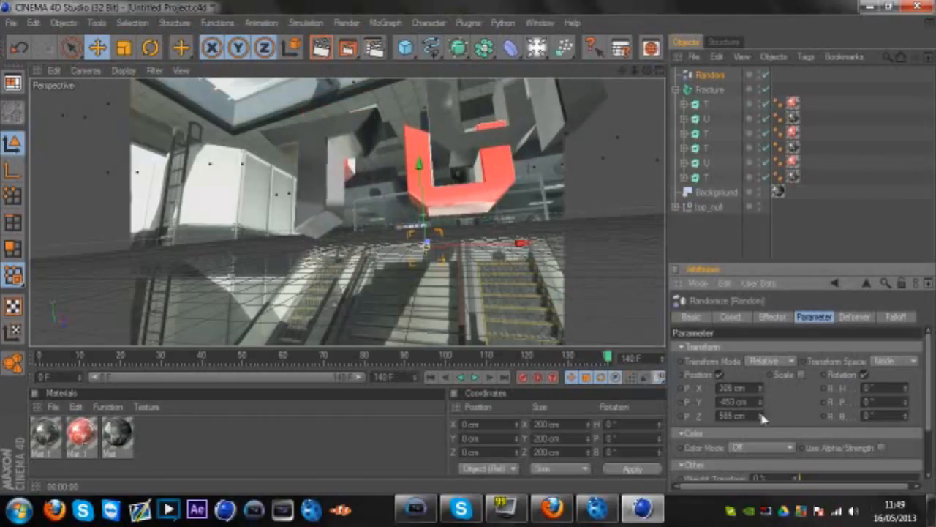
At frame 21, set the Random effector's Z position offset to about 913 cm and its rotation to about H -56° and P -35°
left_click_drag(334, 356, 125, 358)
left_click_drag(759, 411, 759, 395)
left_click_drag(905, 397, 907, 408)
double_click(869, 415)
key("Delete")
key("Delete")
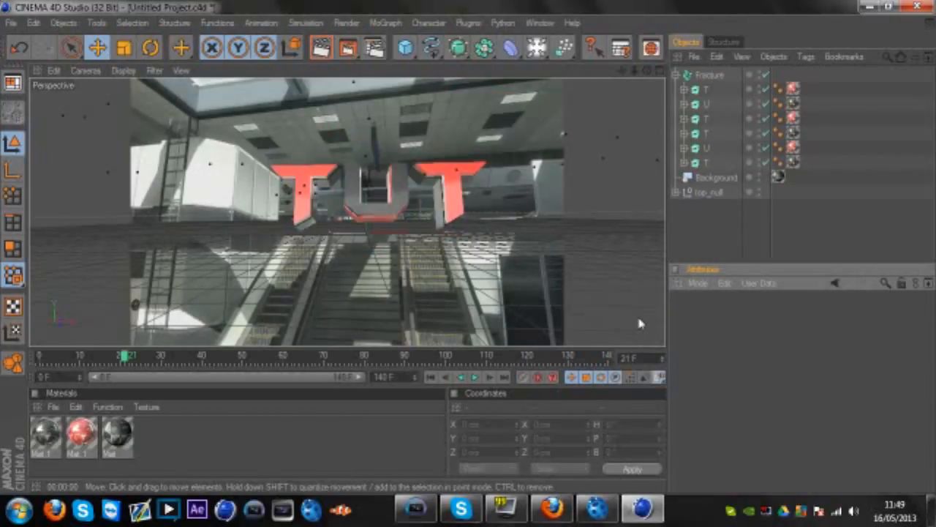
key("ctrl+z")
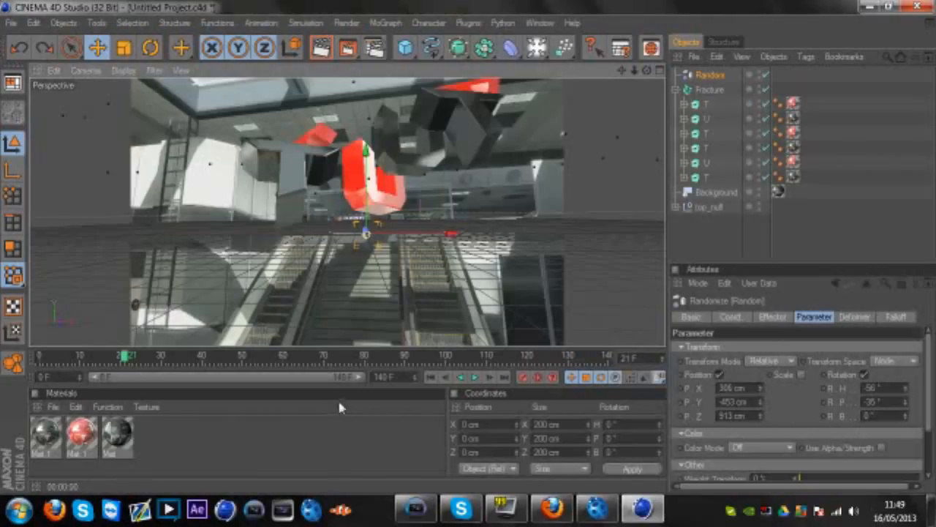
At frame 0, set the Random effector's position offsets to about X -97 cm, Y -803 cm and Z 1511 cm, and enable autokeying
left_click_drag(126, 358, 3, 356)
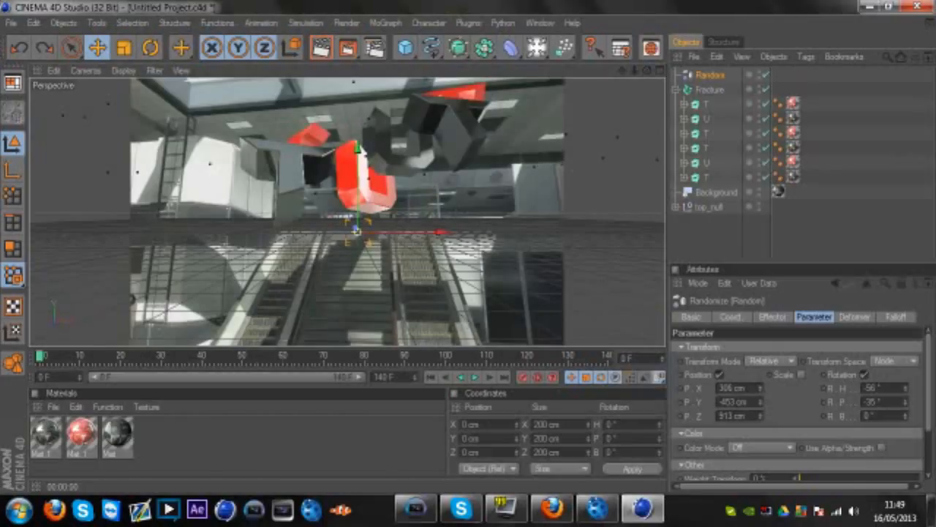
left_click_drag(761, 393, 760, 415)
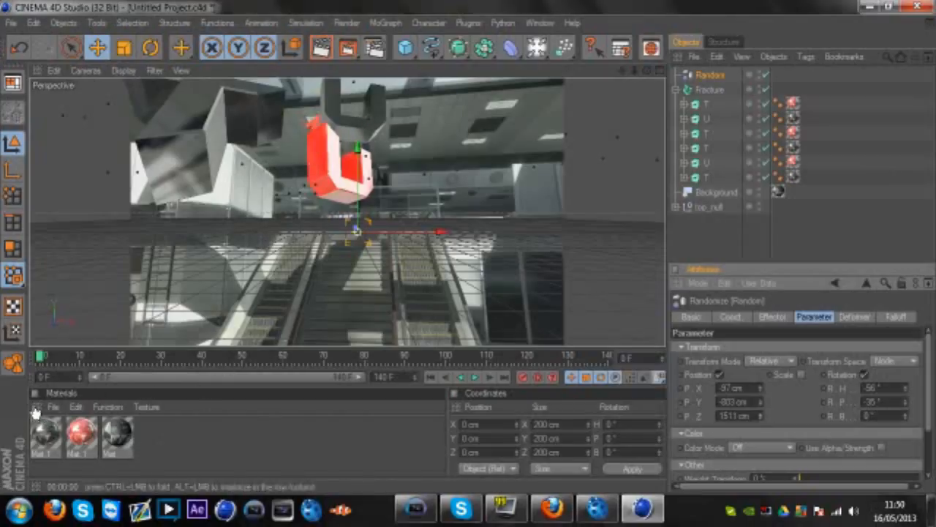
left_click(538, 378)
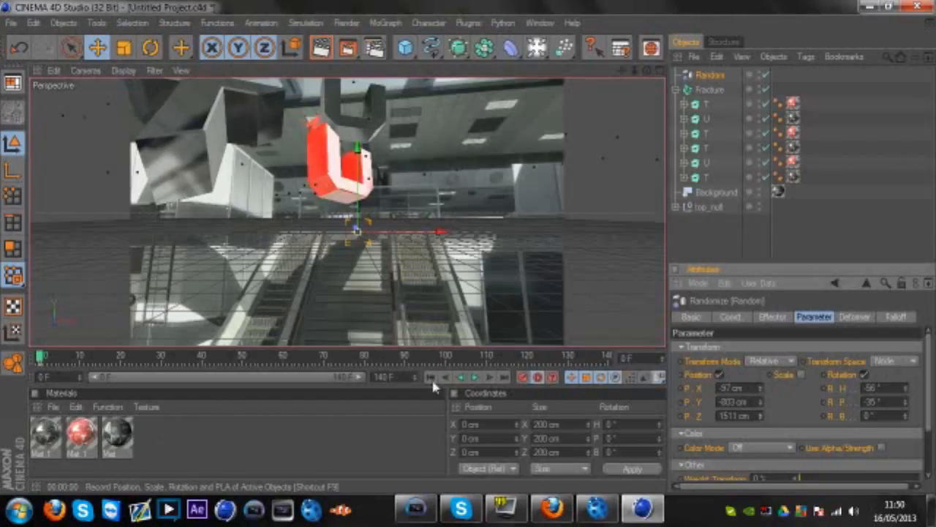
At frame 80, key the Random effector's X, Y and Z position offsets at 0 cm
left_click_drag(43, 364, 368, 372)
left_click_drag(743, 388, 644, 381)
type("0")
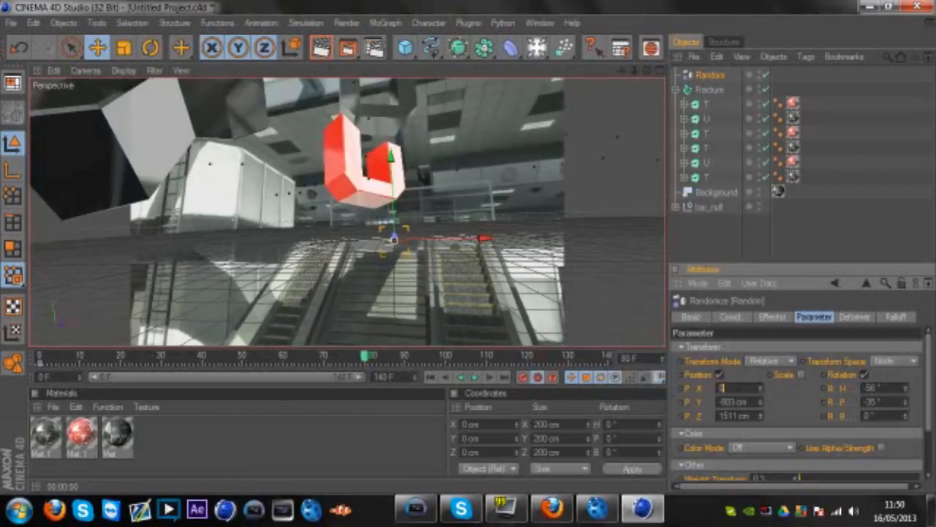
key("Tab")
type("0")
key("Tab")
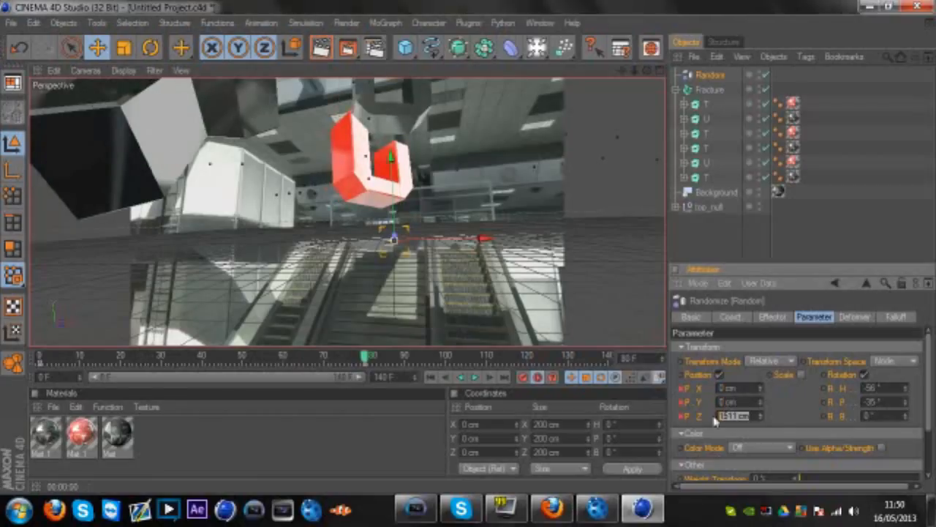
key("Tab")
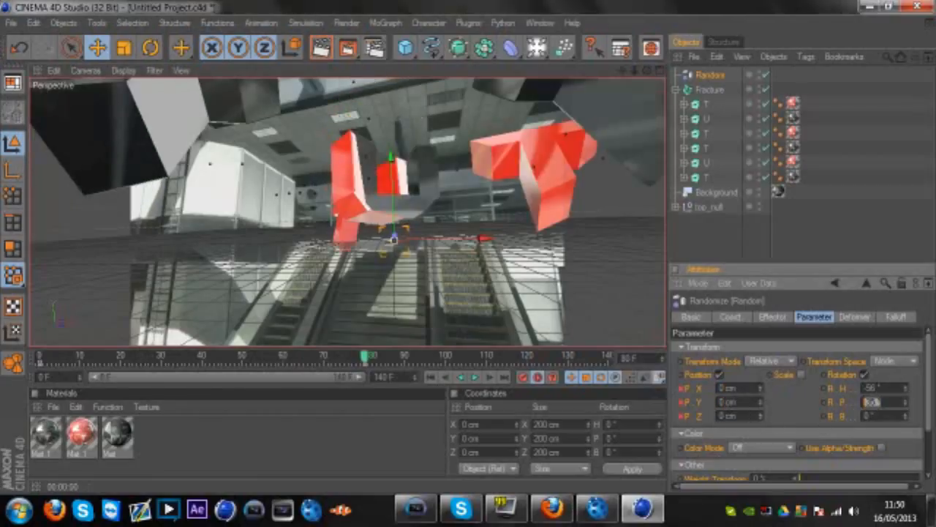
Key the Random effector's heading and pitch rotation at 0° on frame 80
type("0")
key("shift+Tab")
type("0")
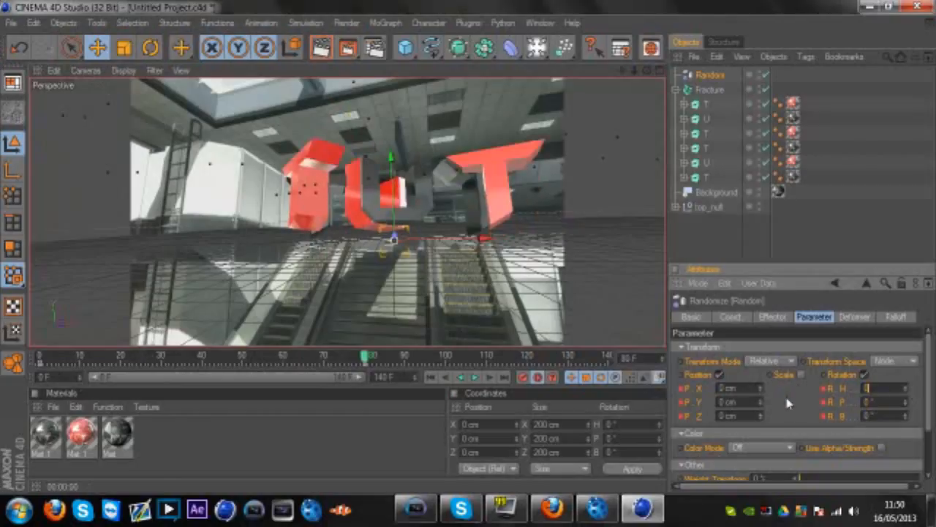
key("Return")
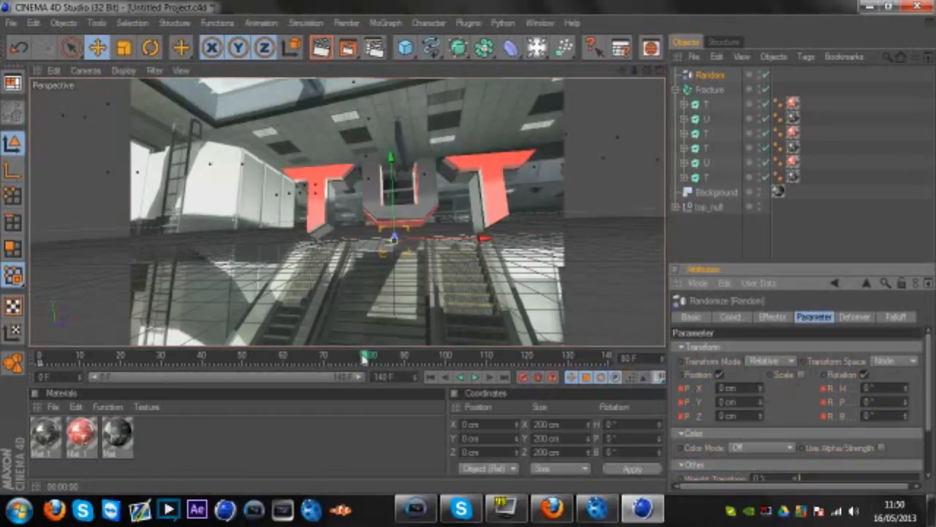
Scrub through the letter animation and examine the frame 80 keys in a narrowed timeline range, restoring the full range of 0 to 140 frames
left_click_drag(364, 357, 239, 356)
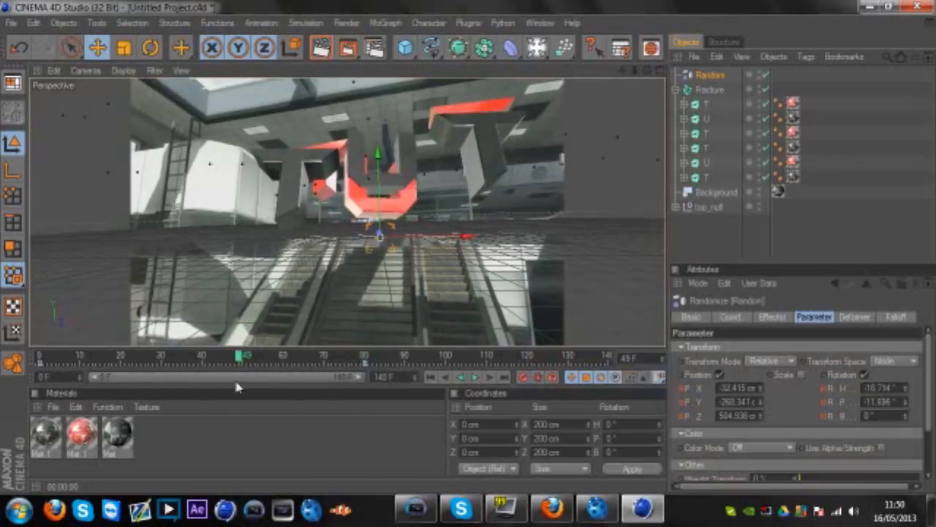
left_click_drag(93, 377, 202, 385)
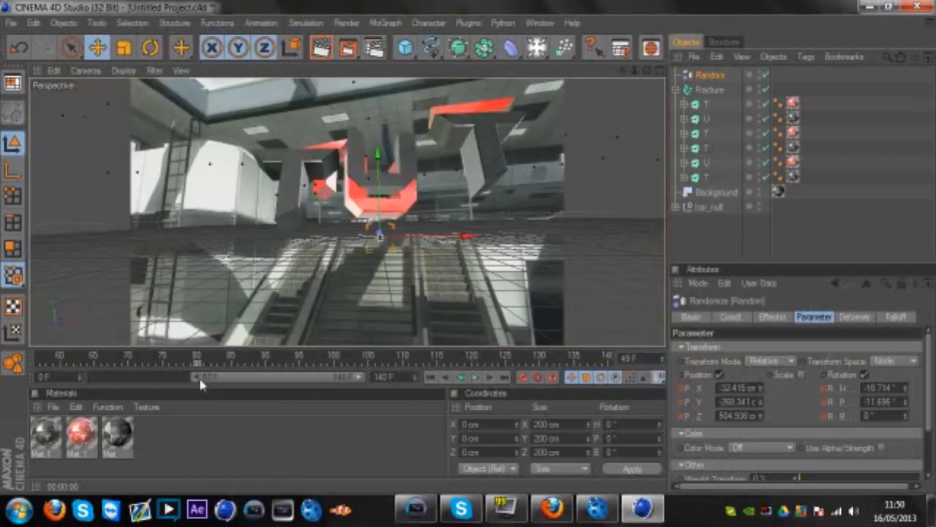
left_click(197, 365)
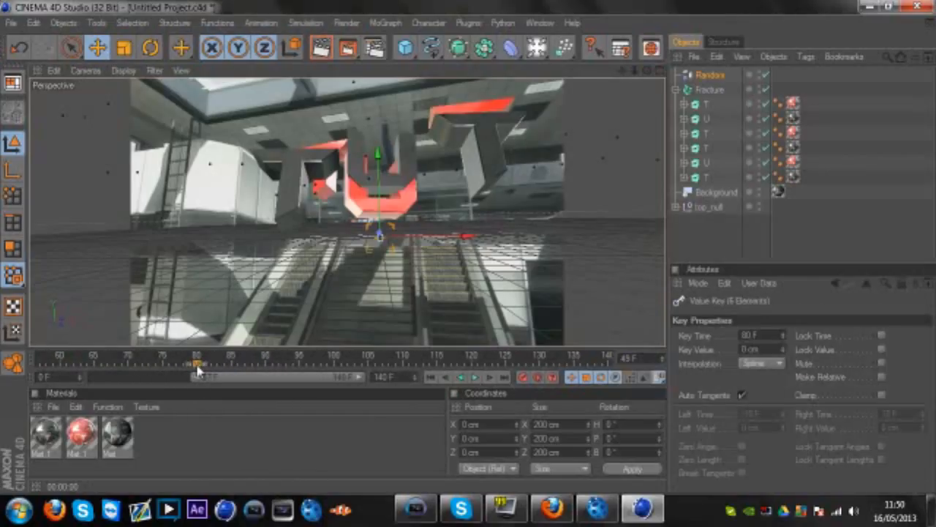
left_click_drag(190, 378, 22, 374)
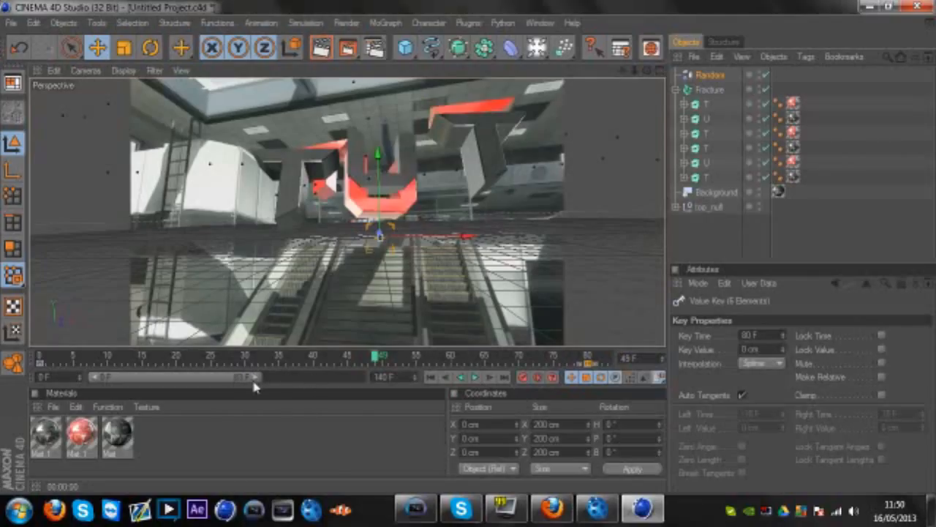
left_click_drag(254, 384, 371, 376)
left_click_drag(241, 360, 121, 366)
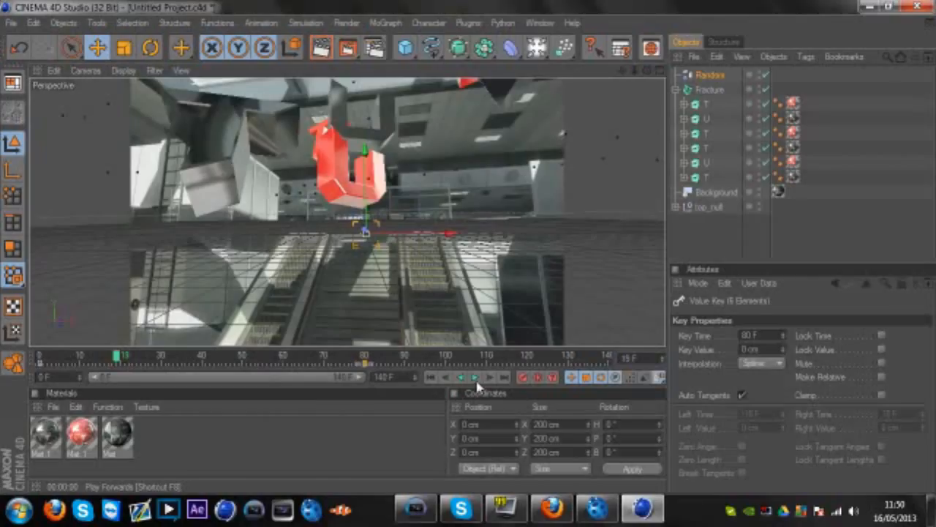
Preview-render the scattered letters at frame 0 and check the assembled text around frame 84
left_click_drag(119, 358, 2, 342)
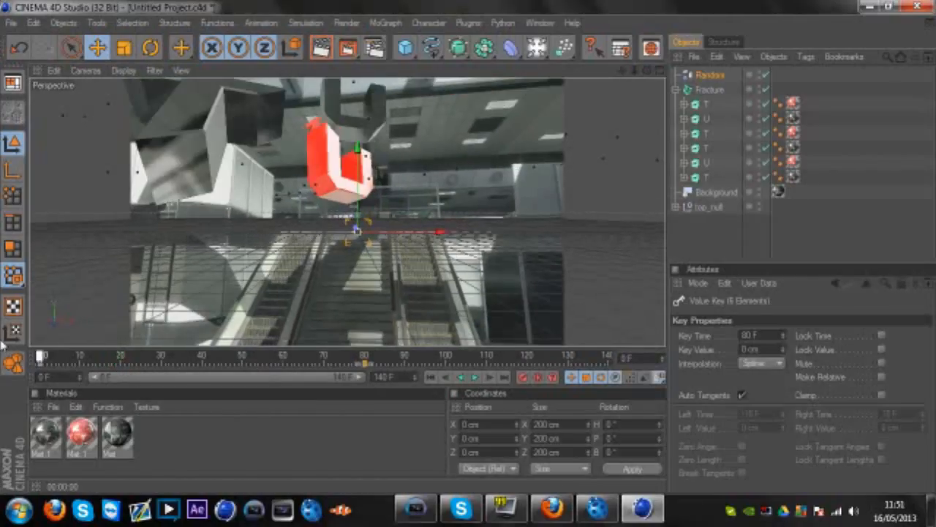
left_click(322, 51)
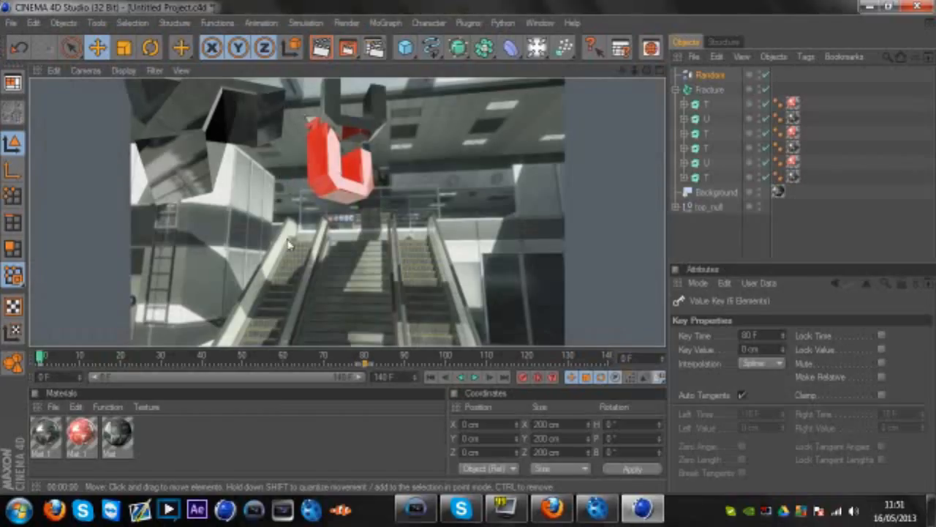
left_click_drag(199, 361, 380, 360)
left_click(359, 441)
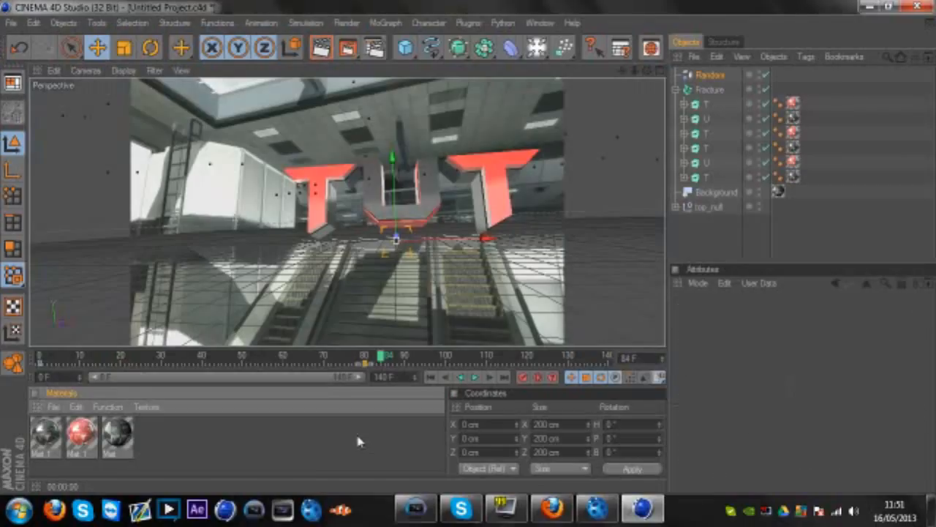